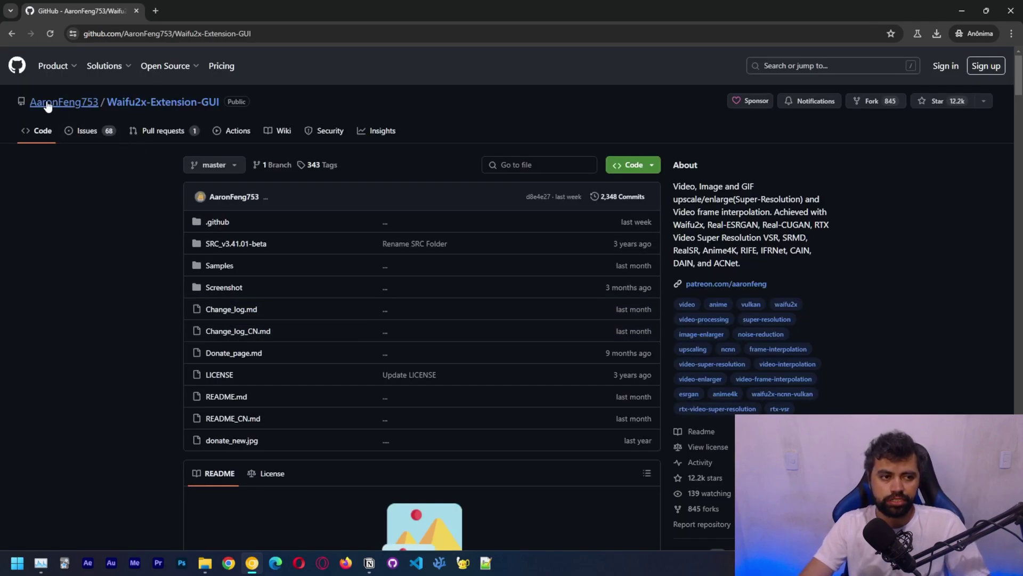
# Open the release page of the latest stable Windows x64 build from the repository's README
pyautogui.moveTo(699, 186); pyautogui.dragTo(823, 228)
pyautogui.click(824, 228)
pyautogui.scroll(-7, 812, 318)
pyautogui.moveTo(325, 284); pyautogui.dragTo(392, 310)
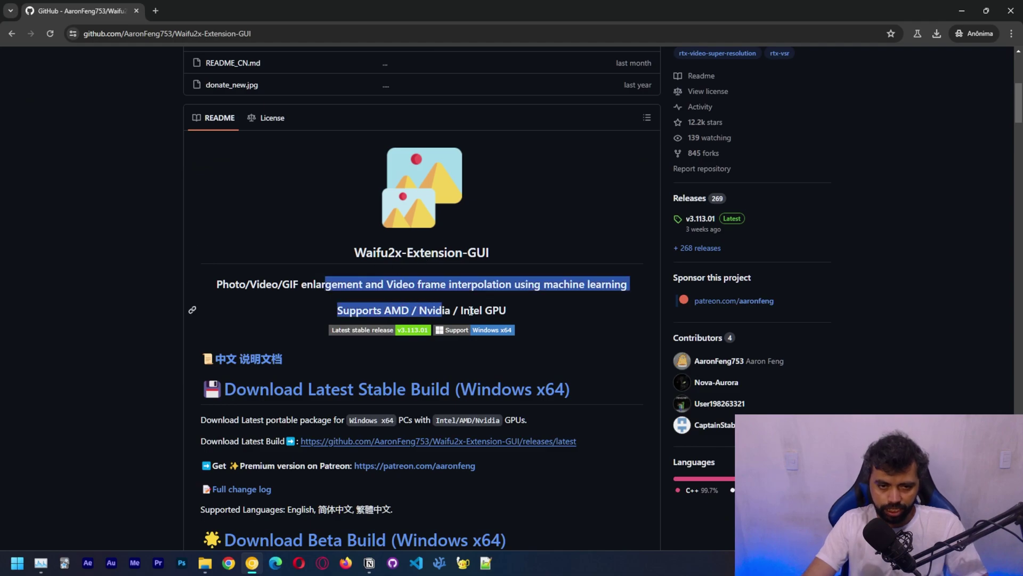
pyautogui.click(432, 305)
pyautogui.scroll(-2, 602, 319)
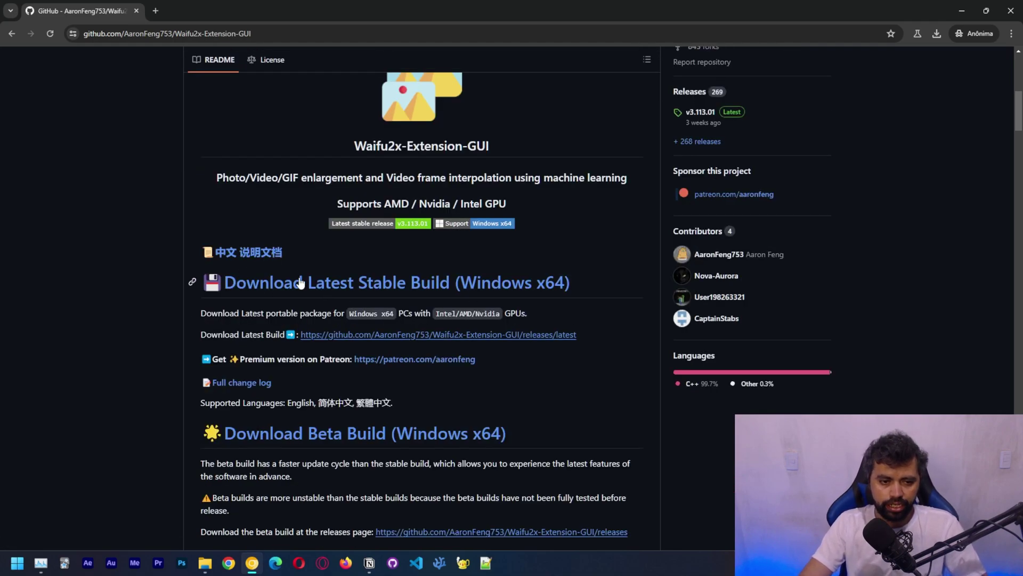
pyautogui.click(433, 288)
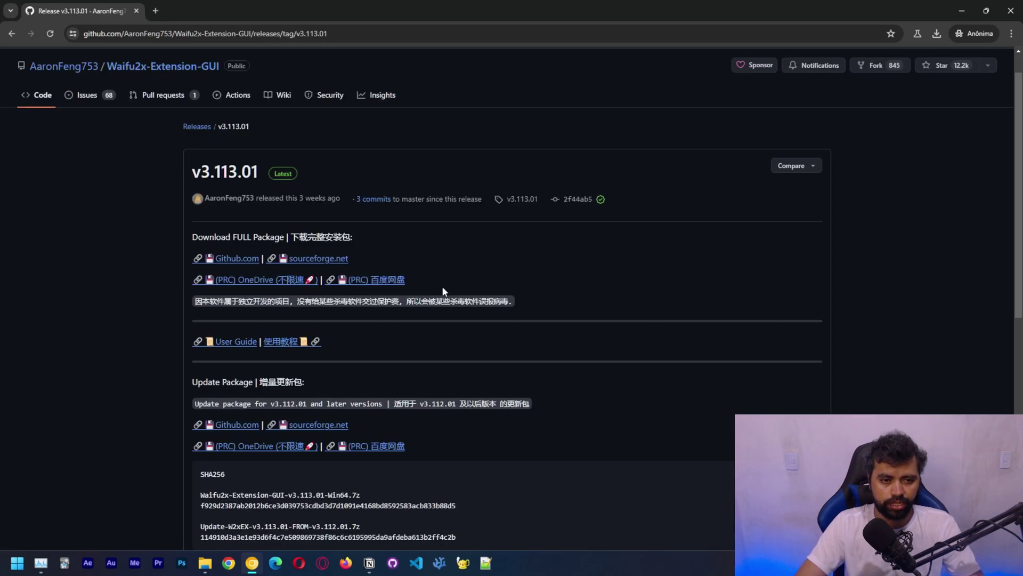
# Download the full package Waifu2x-Extension-GUI-v3.113.01-Win64.7z from the release assets, saving it to the Downloads folder
pyautogui.scroll(-10, 442, 285)
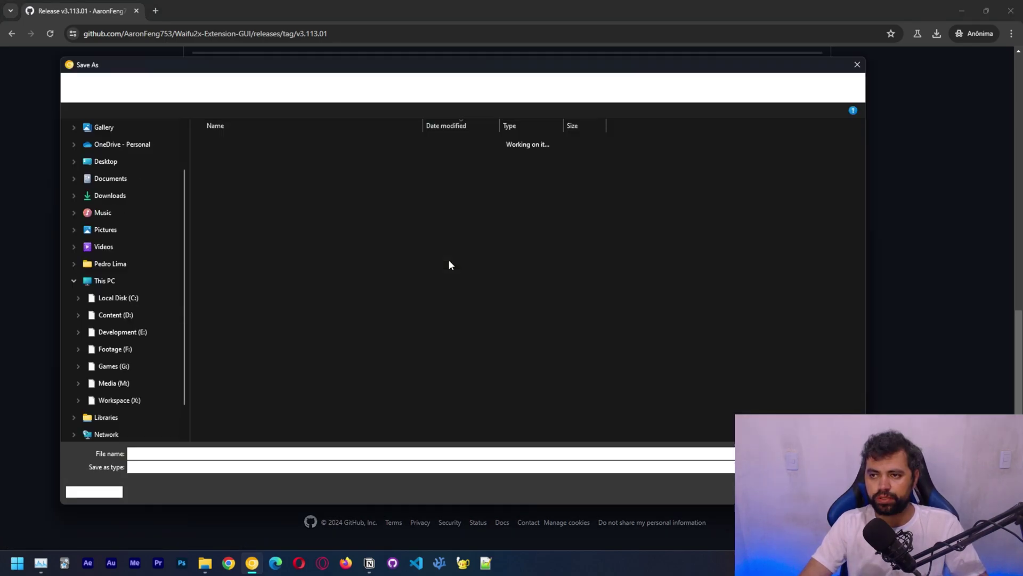
pyautogui.press('Return')
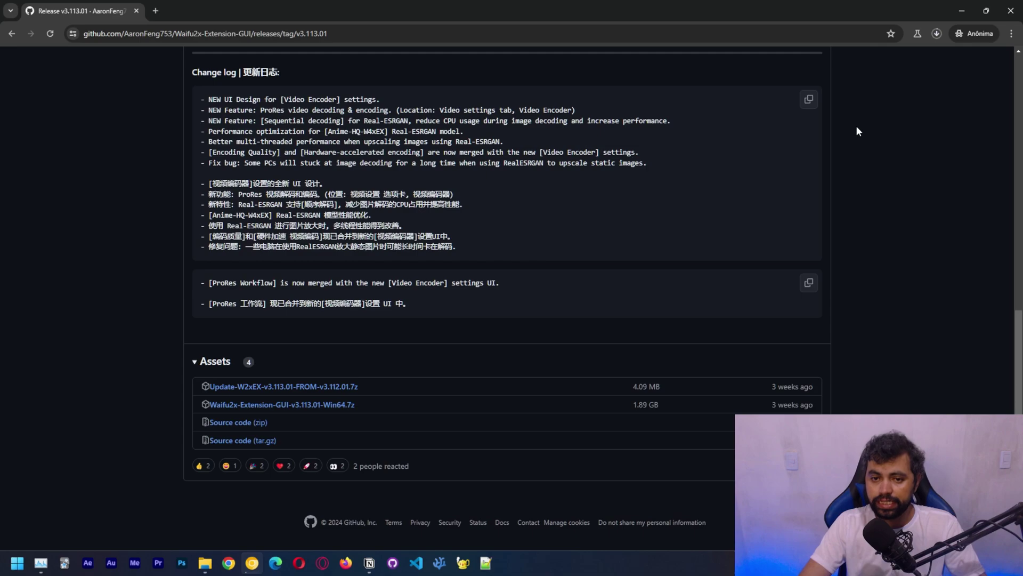
# Review the change log and package notes of release v3.113.01
pyautogui.scroll(2, 387, 293)
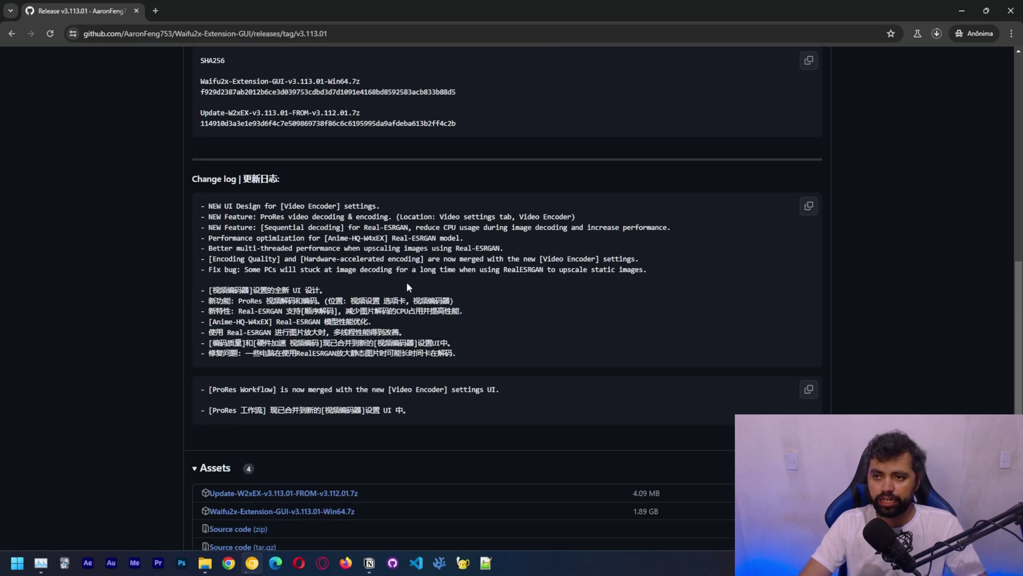
pyautogui.moveTo(314, 206); pyautogui.dragTo(491, 229)
pyautogui.click(656, 273)
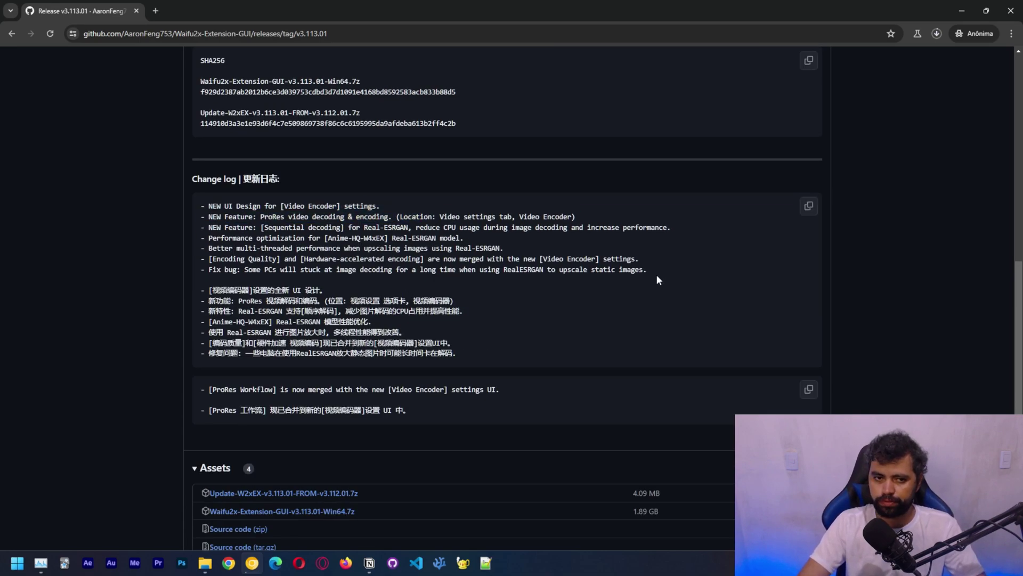
pyautogui.scroll(4, 657, 278)
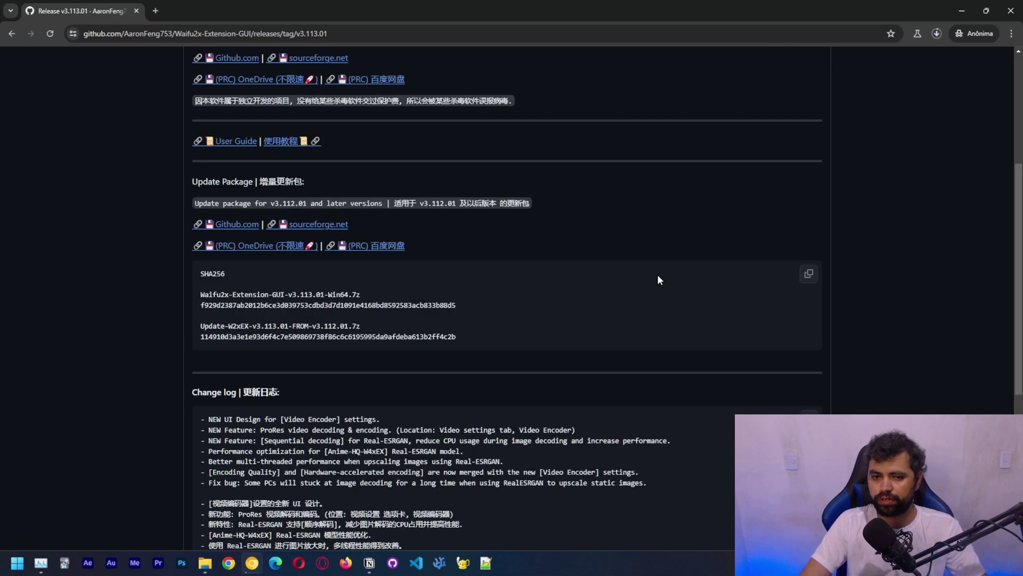
pyautogui.scroll(5, 658, 276)
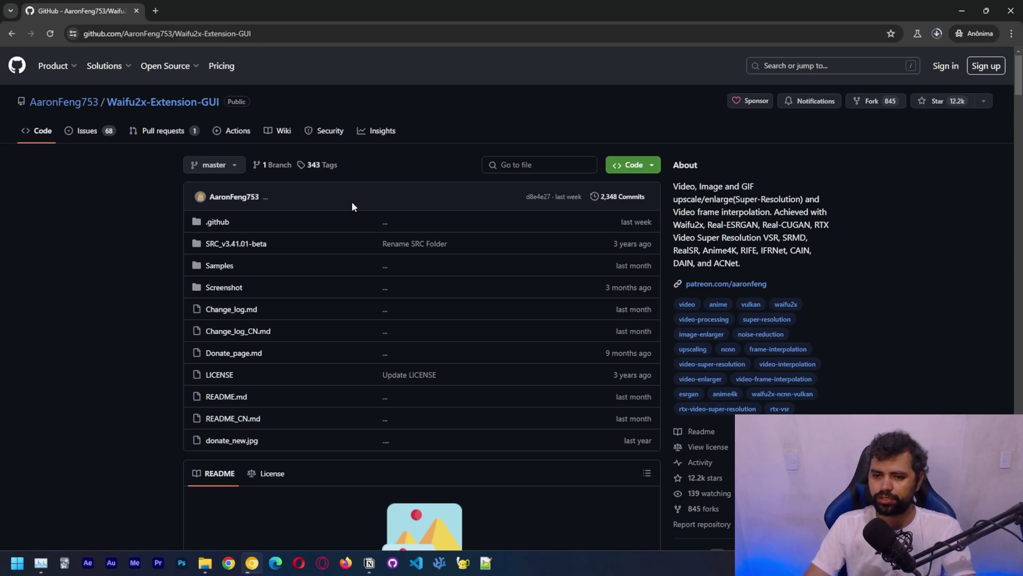
# Check the progress of the package download and review the repository's About description
pyautogui.click(936, 34)
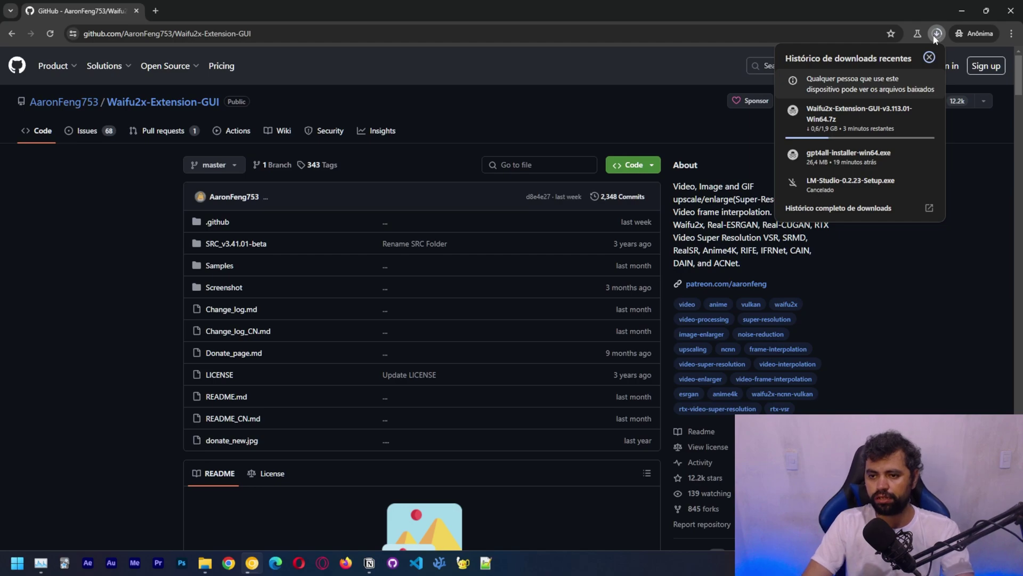
pyautogui.click(934, 36)
pyautogui.moveTo(700, 184); pyautogui.dragTo(852, 236)
pyautogui.click(853, 237)
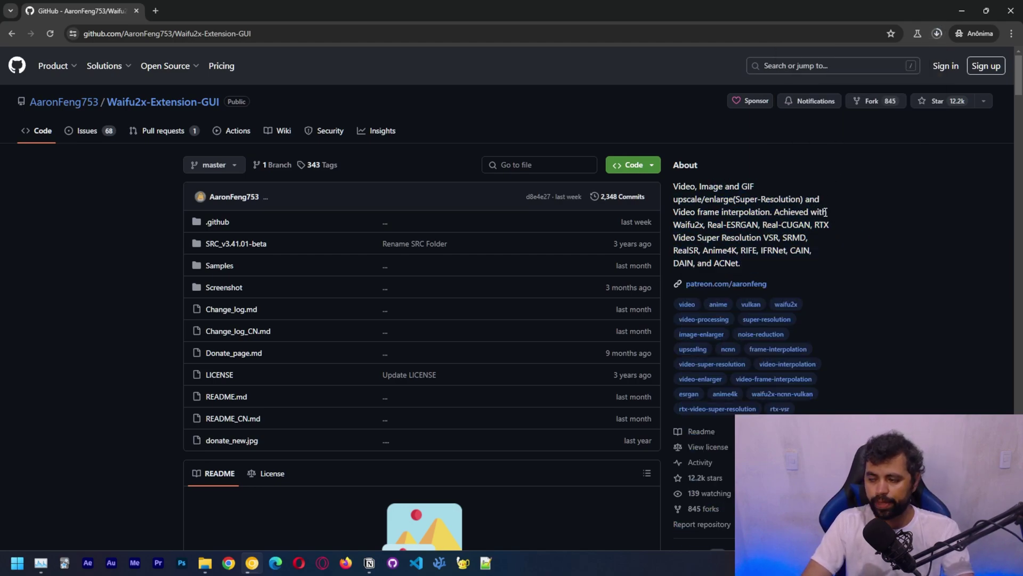
# Read through the README's key features, built-in engines and interface screenshots
pyautogui.scroll(-1, 825, 213)
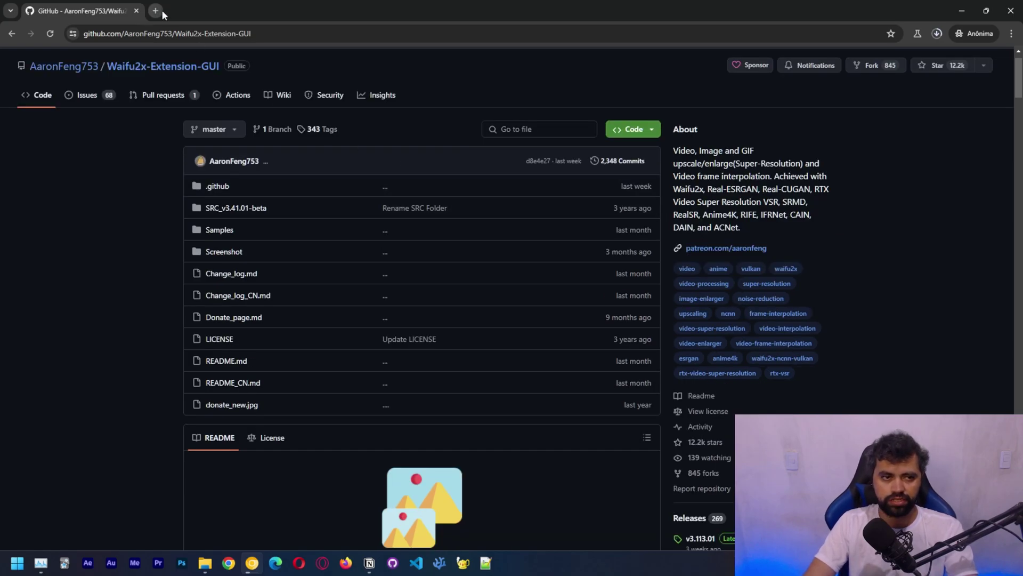
pyautogui.scroll(-15, 514, 295)
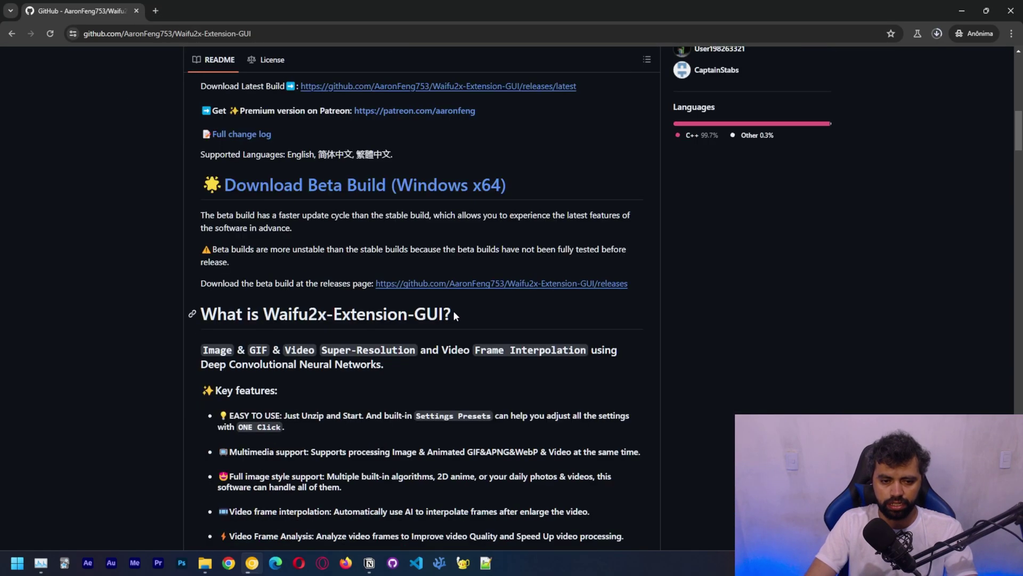
pyautogui.scroll(2, 377, 293)
pyautogui.scroll(-12, 508, 296)
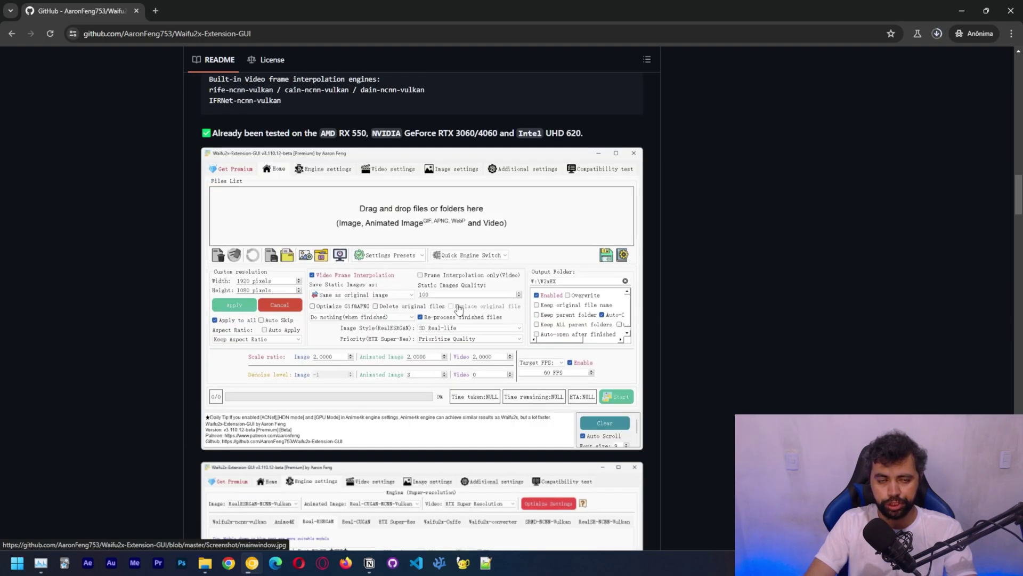
pyautogui.scroll(5, 458, 308)
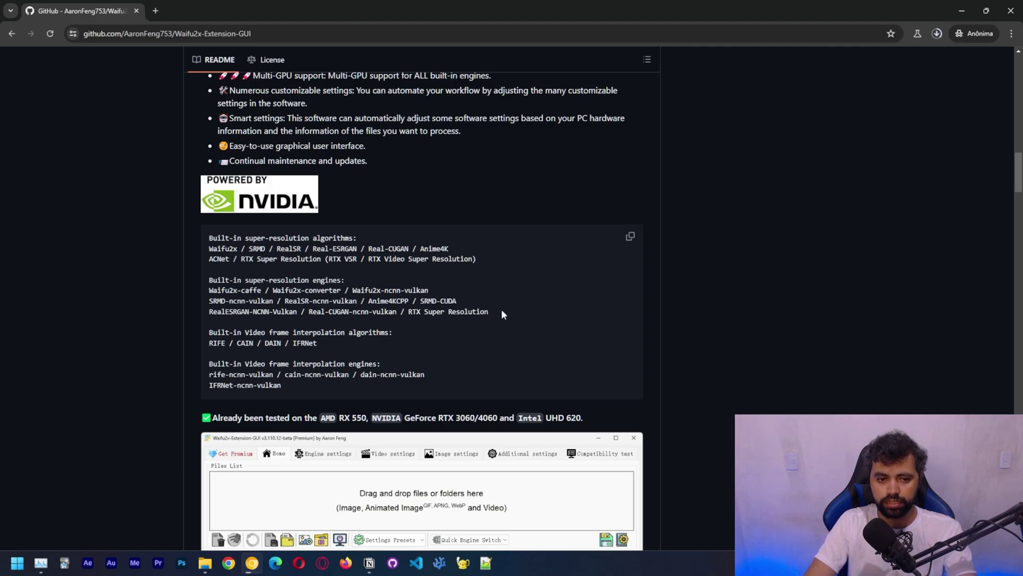
pyautogui.scroll(-8, 501, 312)
pyautogui.scroll(-15, 502, 314)
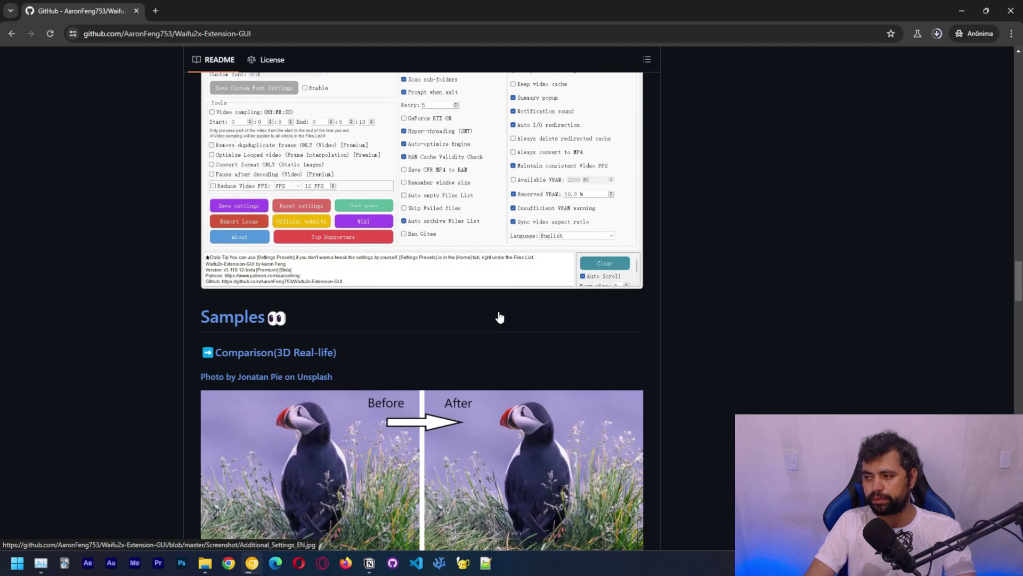
# Examine the 3D real-life and 2D anime before-and-after comparisons in the README's Samples section
pyautogui.scroll(-5, 503, 309)
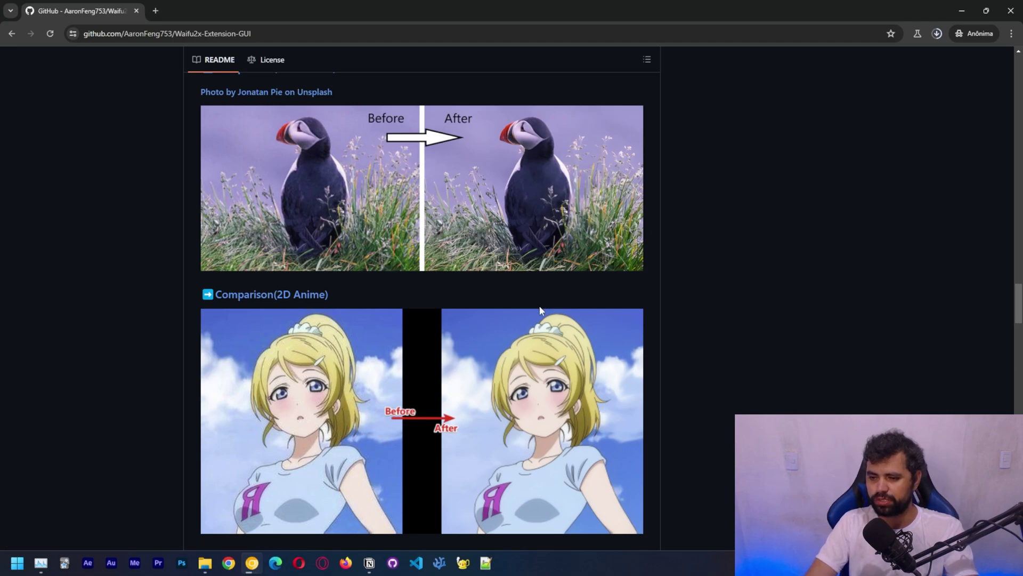
pyautogui.scroll(-2, 530, 330)
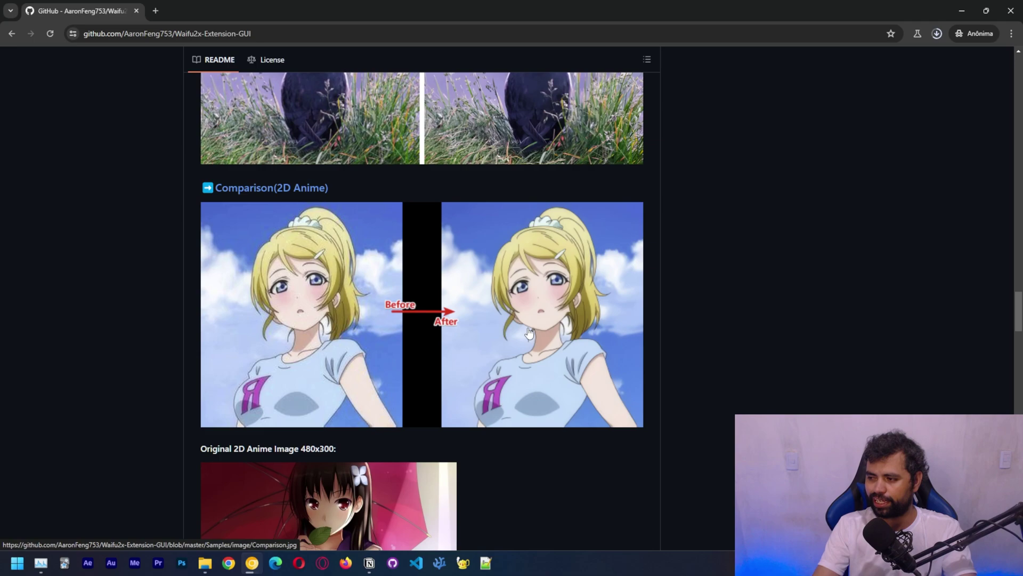
pyautogui.scroll(-1, 529, 333)
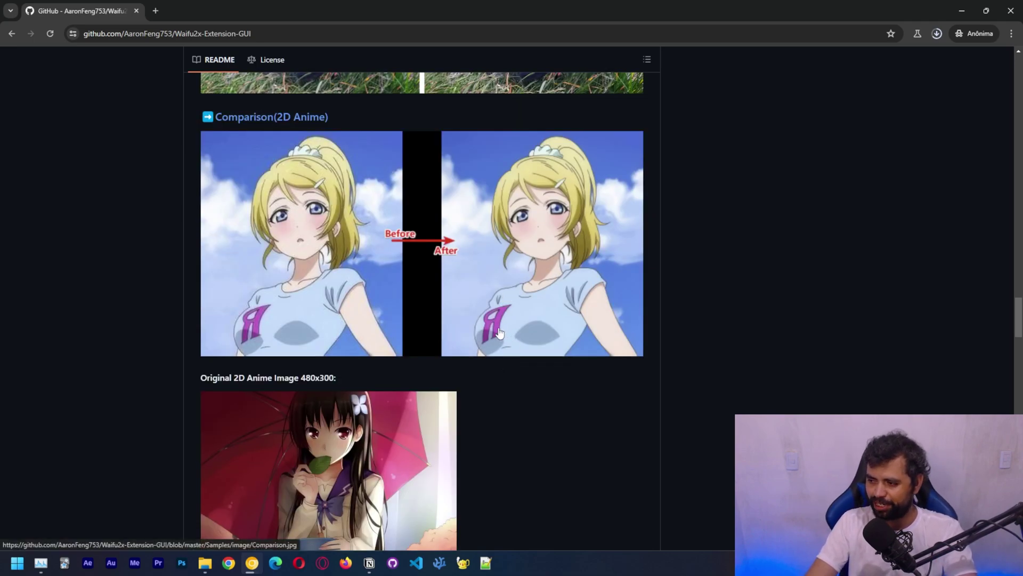
# Play and pause the original 500 x 372 GIF and its 2x upscaled version to compare them
pyautogui.scroll(-20, 471, 319)
pyautogui.scroll(18, 592, 338)
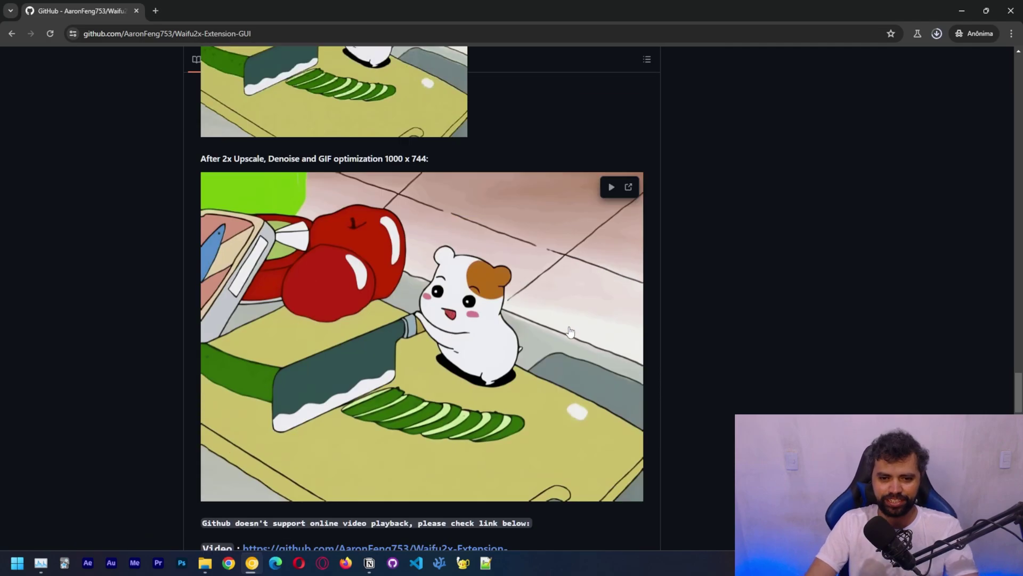
pyautogui.scroll(1, 570, 329)
pyautogui.scroll(-1, 594, 296)
pyautogui.click(607, 277)
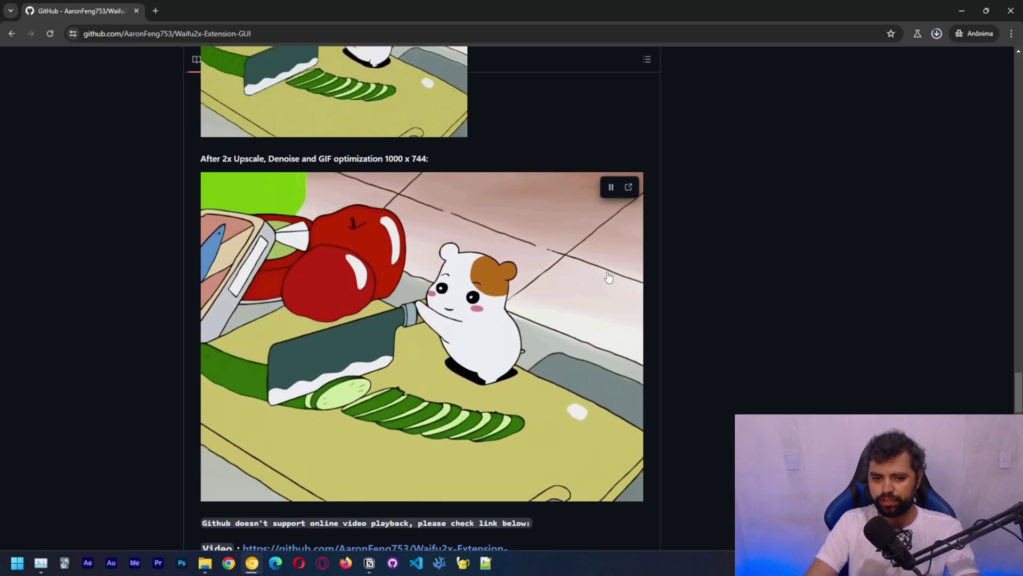
pyautogui.click(611, 187)
pyautogui.scroll(3, 435, 133)
pyautogui.click(436, 135)
pyautogui.click(436, 134)
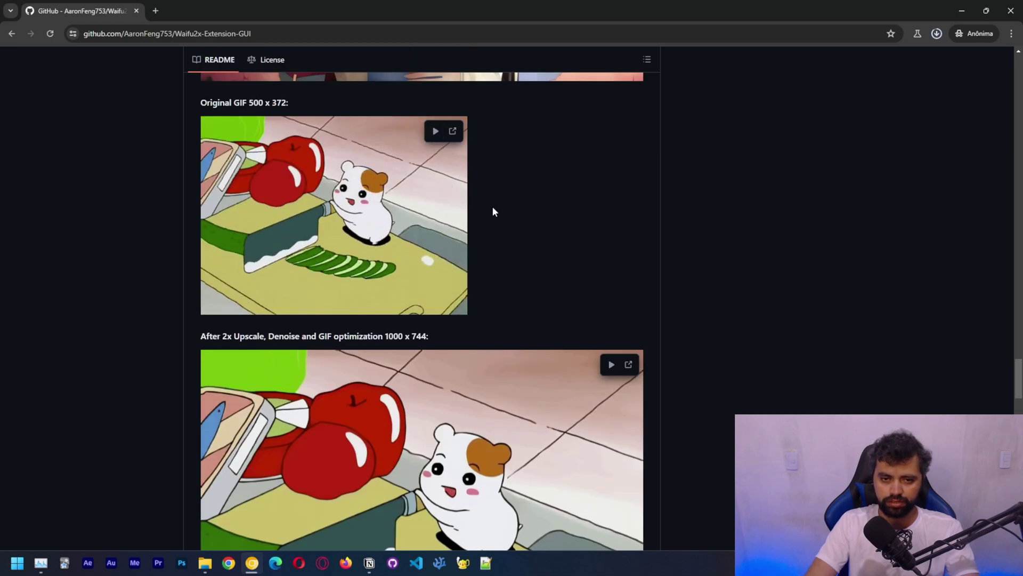
# Compare the original anime image with its 4x upscale and recheck the progress of the package download
pyautogui.scroll(10, 532, 220)
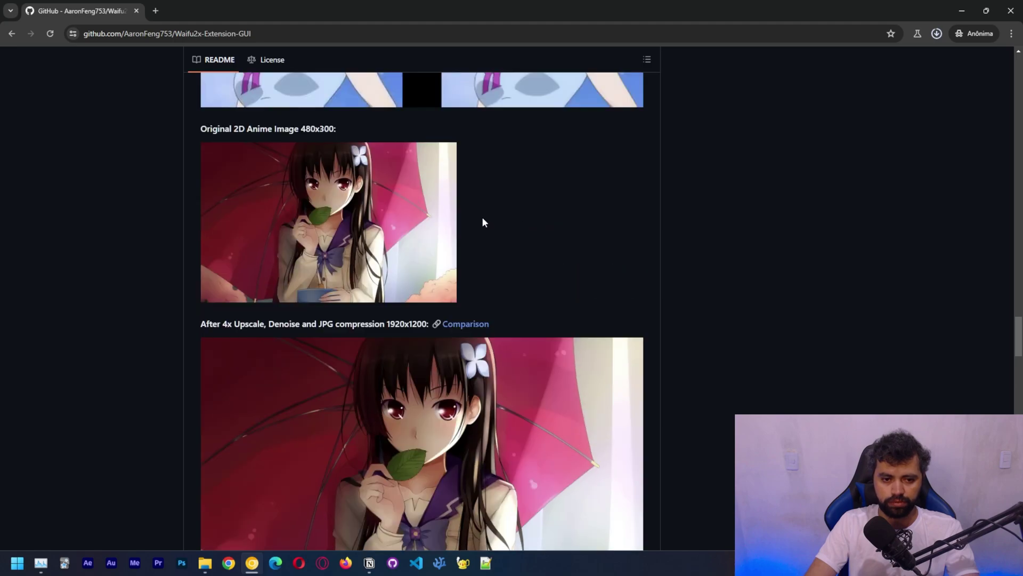
pyautogui.scroll(-2, 343, 322)
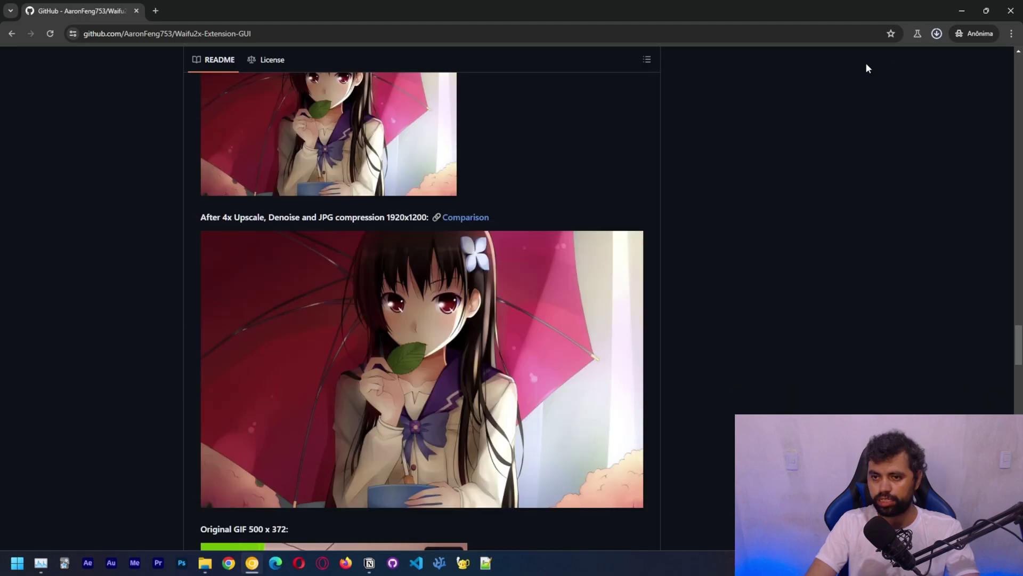
pyautogui.scroll(1, 741, 211)
pyautogui.click(936, 35)
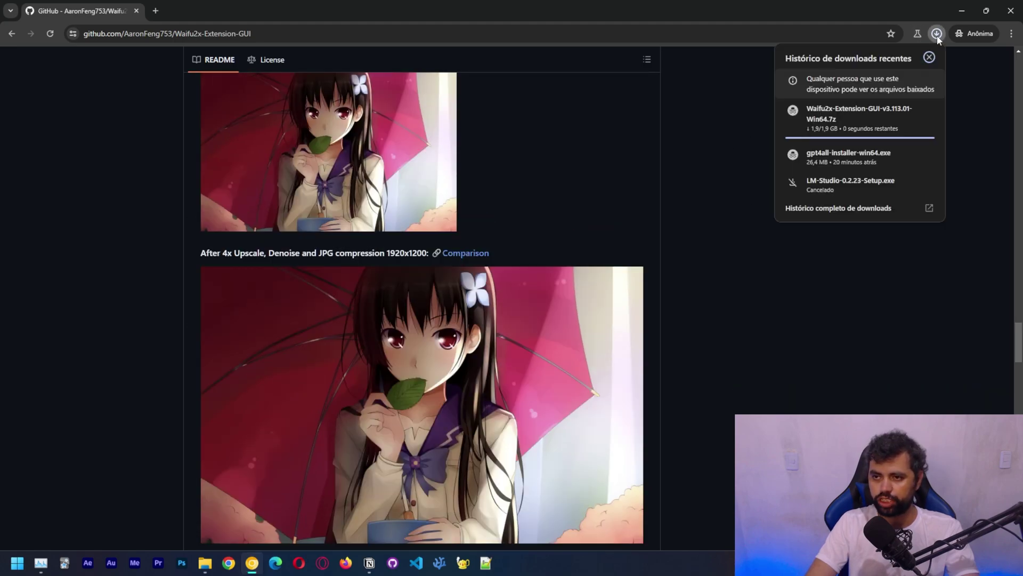
pyautogui.click(929, 42)
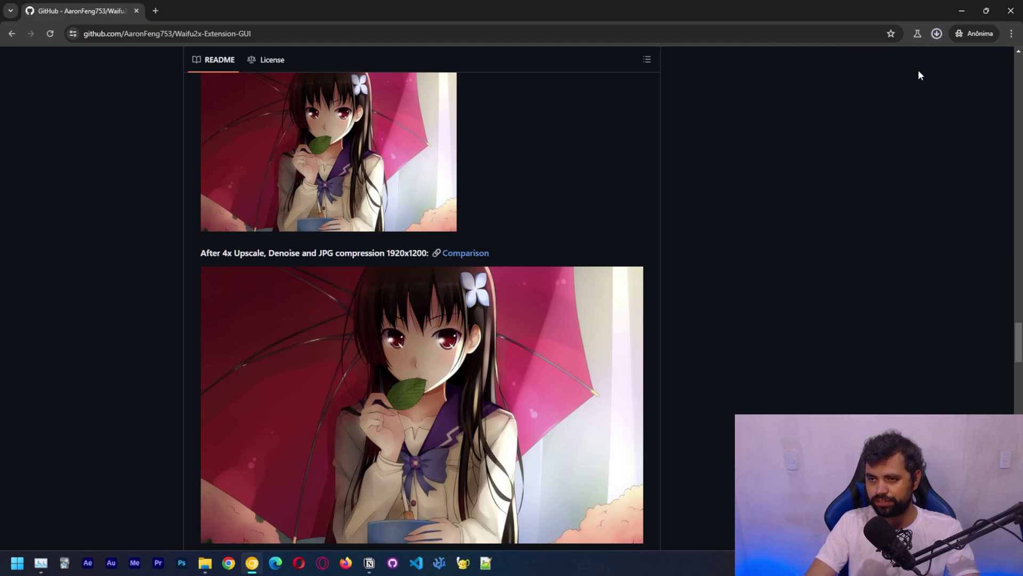
pyautogui.scroll(-10, 920, 75)
pyautogui.scroll(2, 618, 235)
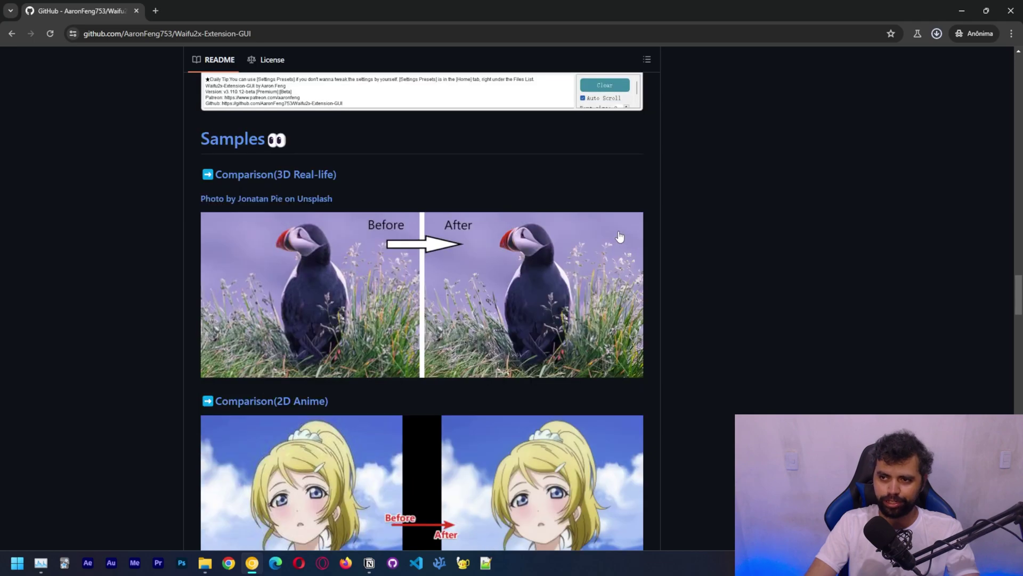
pyautogui.scroll(6, 631, 229)
pyautogui.click(936, 33)
pyautogui.click(724, 128)
# Switch to the Downloads folder in File Explorer and extract the Waifu2x-Extension-GUI-v3.113.01-Win64 archive into a folder of the same name with 7-Zip
pyautogui.click(205, 563)
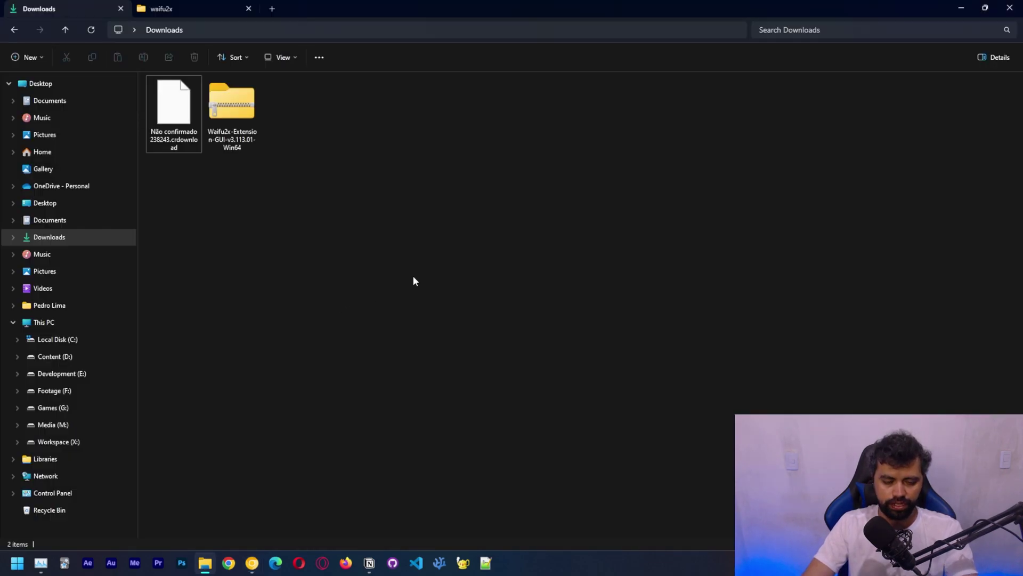
pyautogui.press('F5')
pyautogui.click(195, 121)
pyautogui.click(248, 164)
pyautogui.rightClick(162, 117)
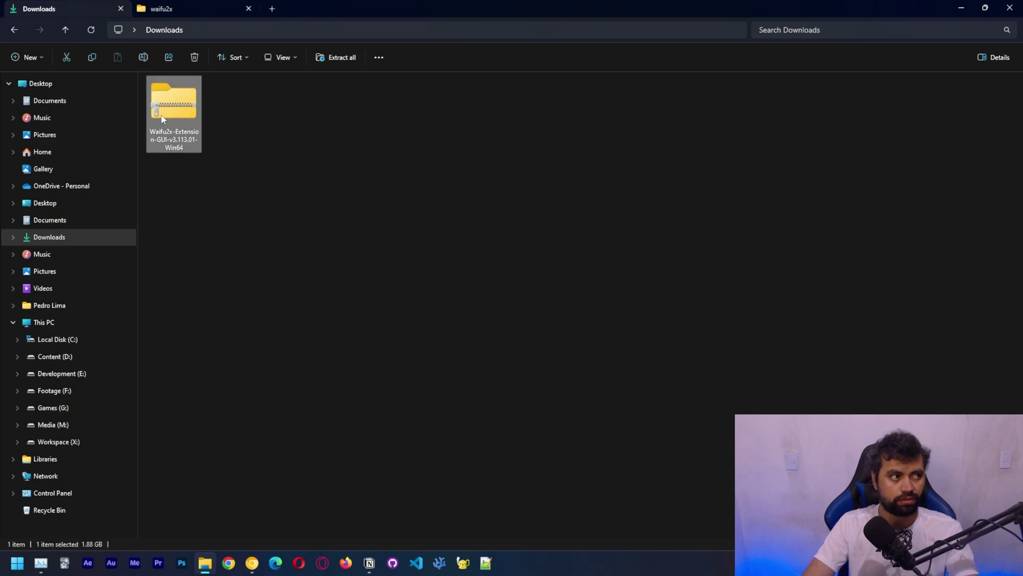
pyautogui.click(238, 398)
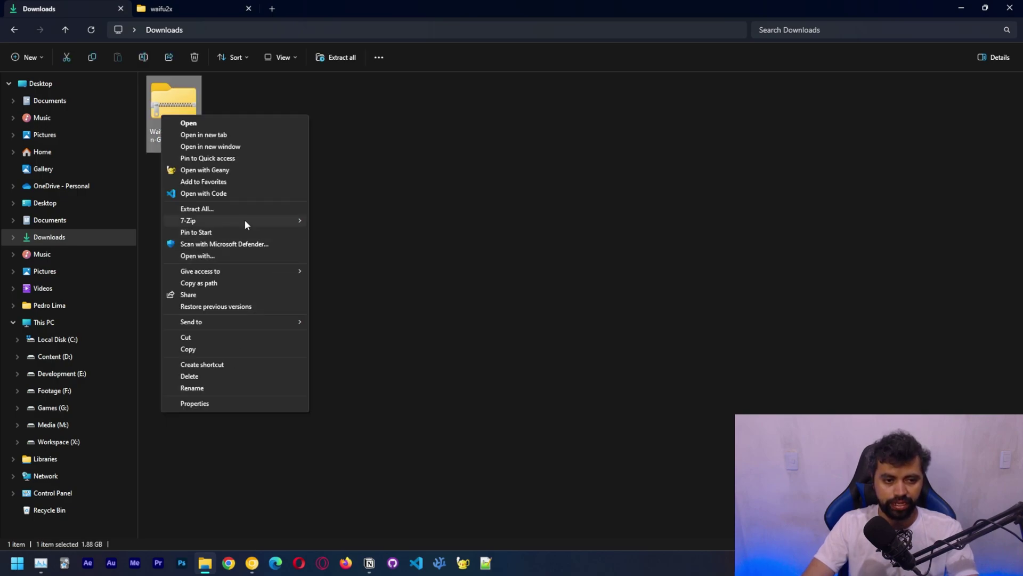
pyautogui.moveTo(245, 220)
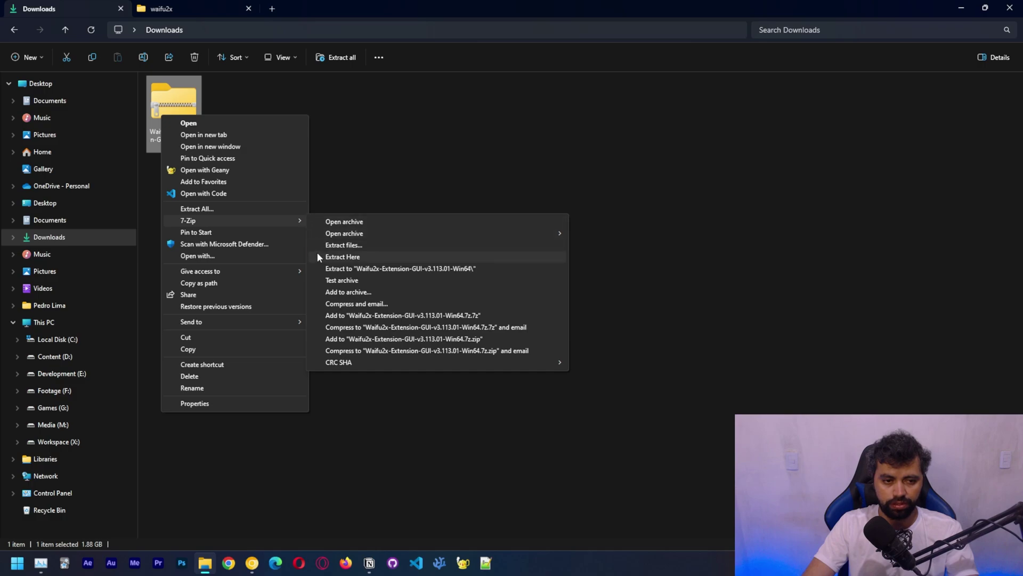
pyautogui.click(371, 270)
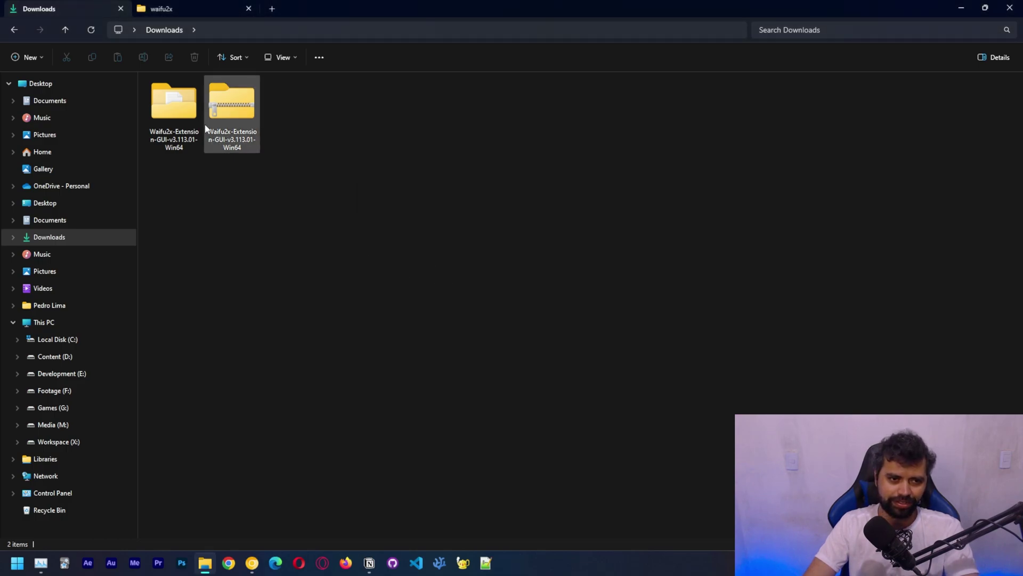
# Move the extracted Waifu2x-Extension-GUI-v3.113.01-Win64 folder from Downloads to the Desktop and show the desktop
pyautogui.click(188, 135)
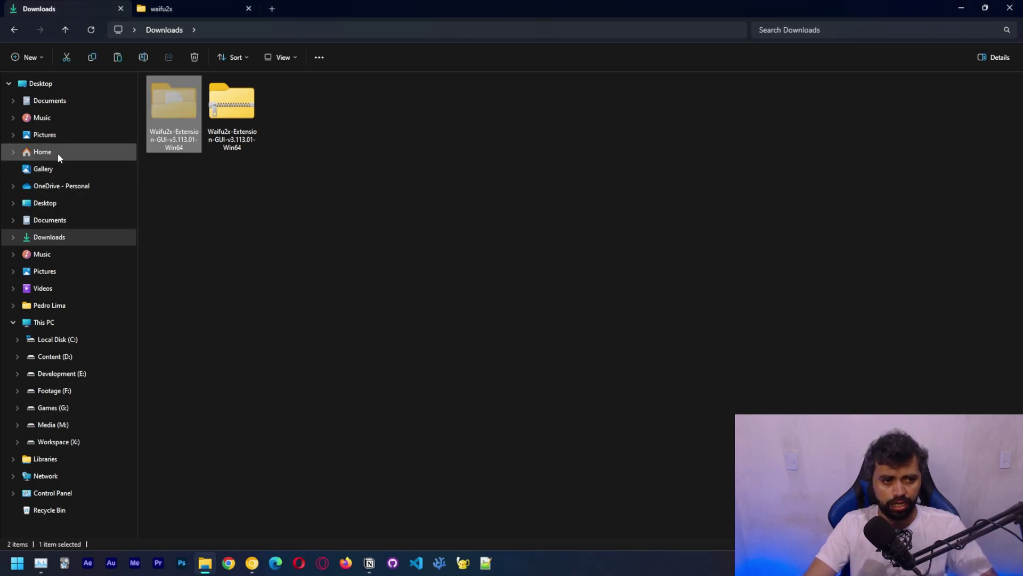
pyautogui.click(72, 99)
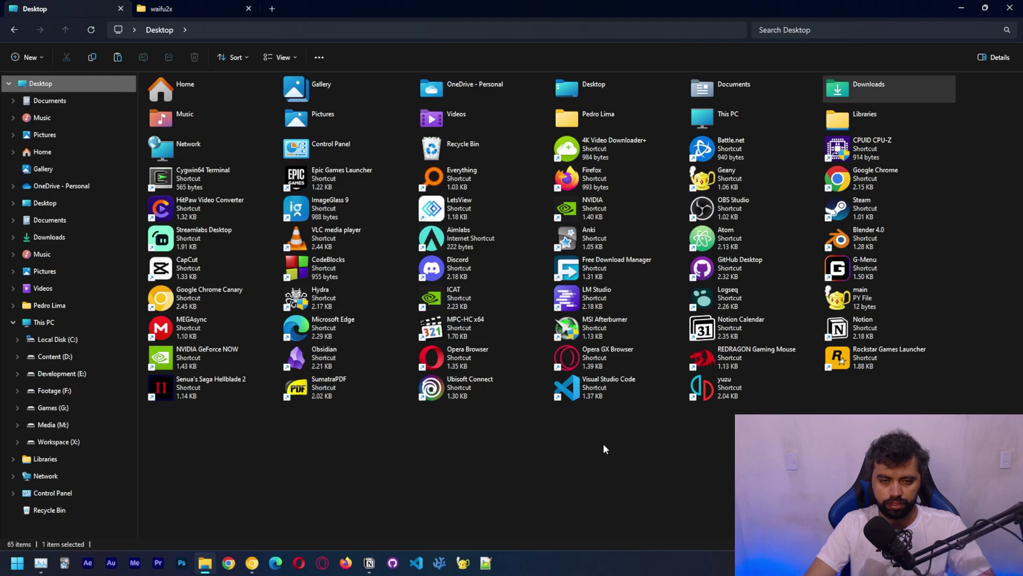
pyautogui.press('super+d')
pyautogui.press('super')
pyautogui.rightClick(499, 304)
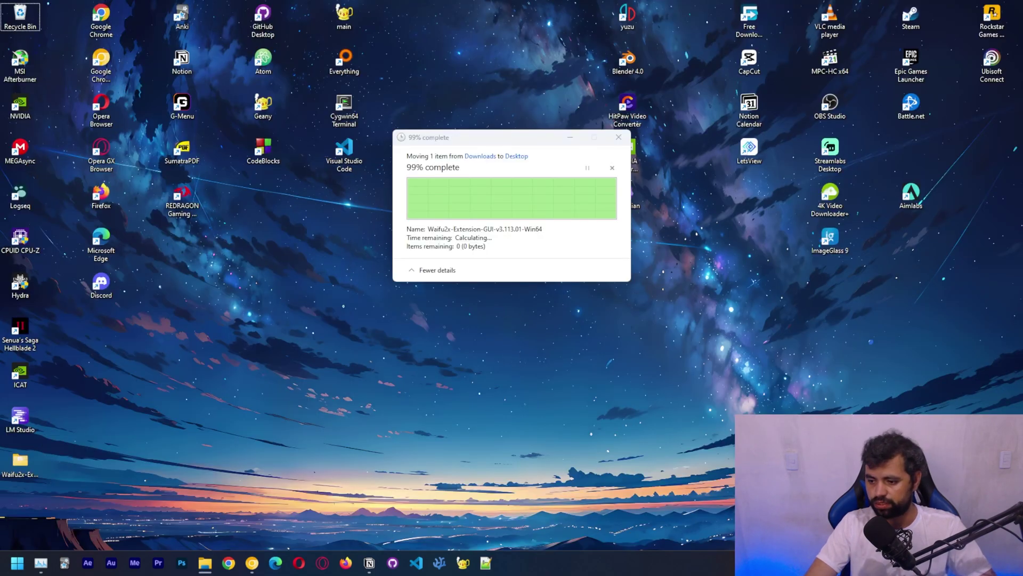
# Place the Waifu2x-Extension-GUI folder mid-desktop, then open its waifu2x-extension-gui subfolder and show the contents as large icons
pyautogui.moveTo(20, 466); pyautogui.dragTo(469, 256)
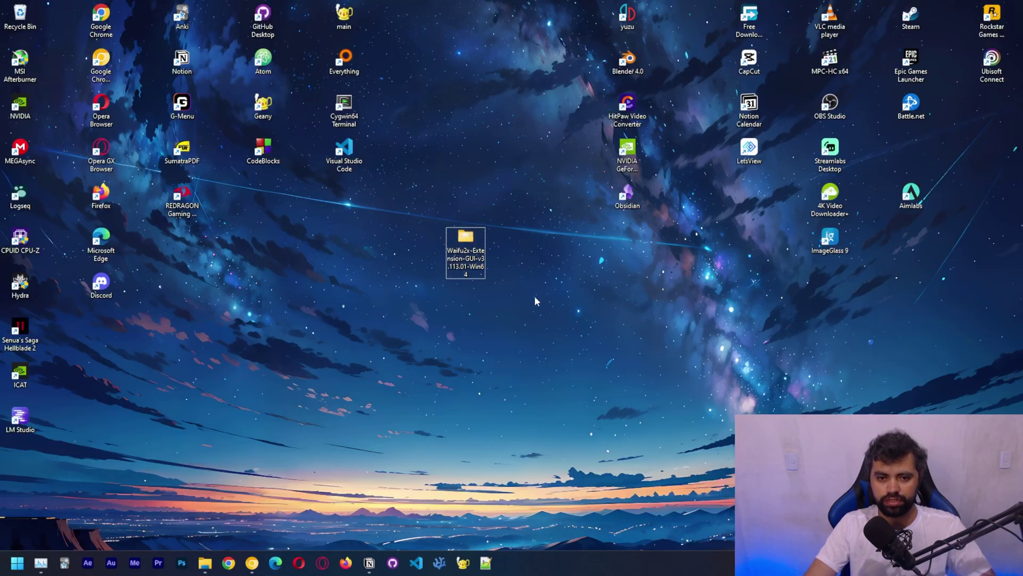
pyautogui.doubleClick(476, 262)
pyautogui.doubleClick(288, 97)
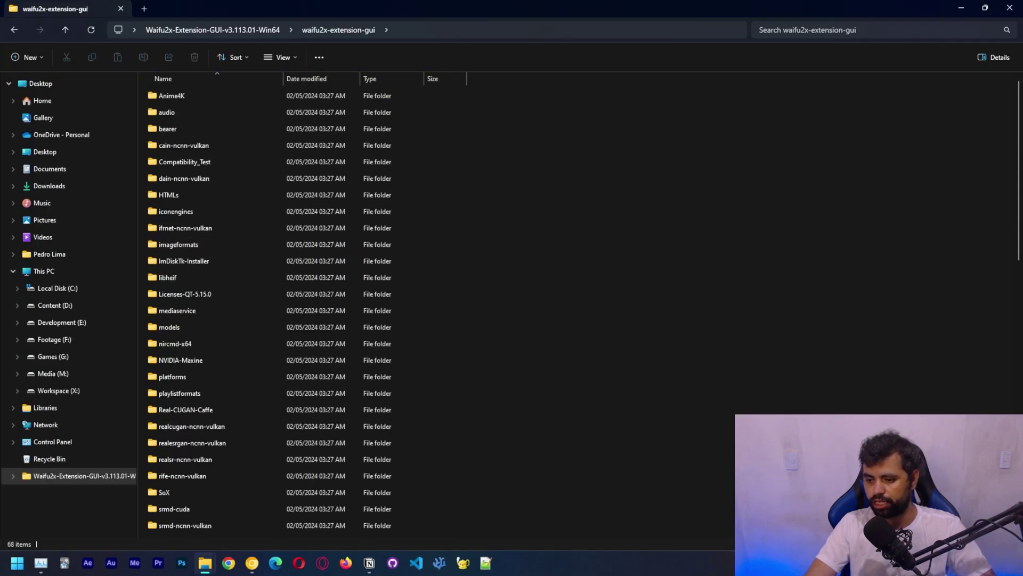
pyautogui.hotkey('ctrl', 'shift', '2')
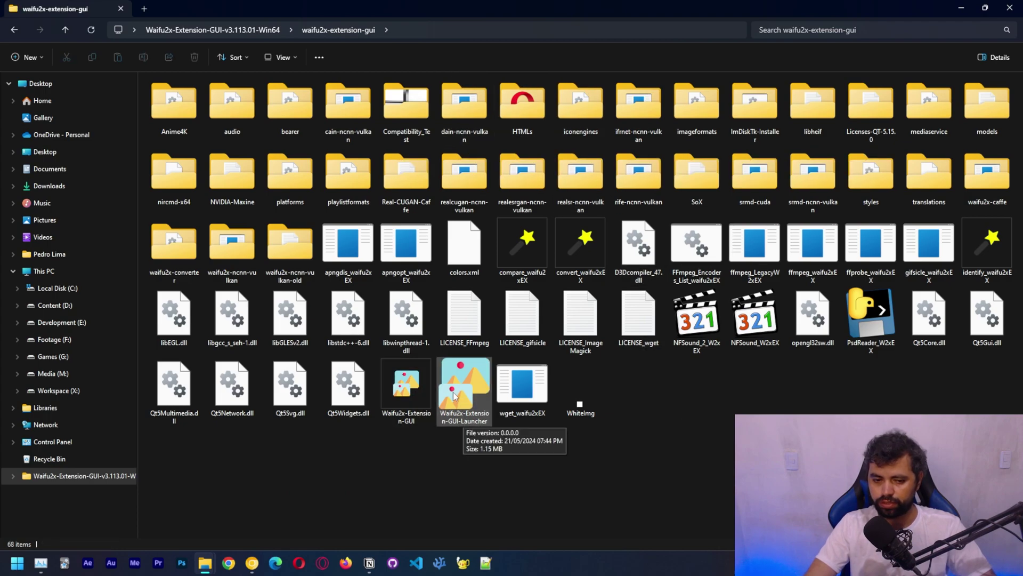
# Launch Waifu2x-Extension-GUI-Launcher in English, maximize it, and let the first-run compatibility test finish without reading the User Guide
pyautogui.doubleClick(453, 392)
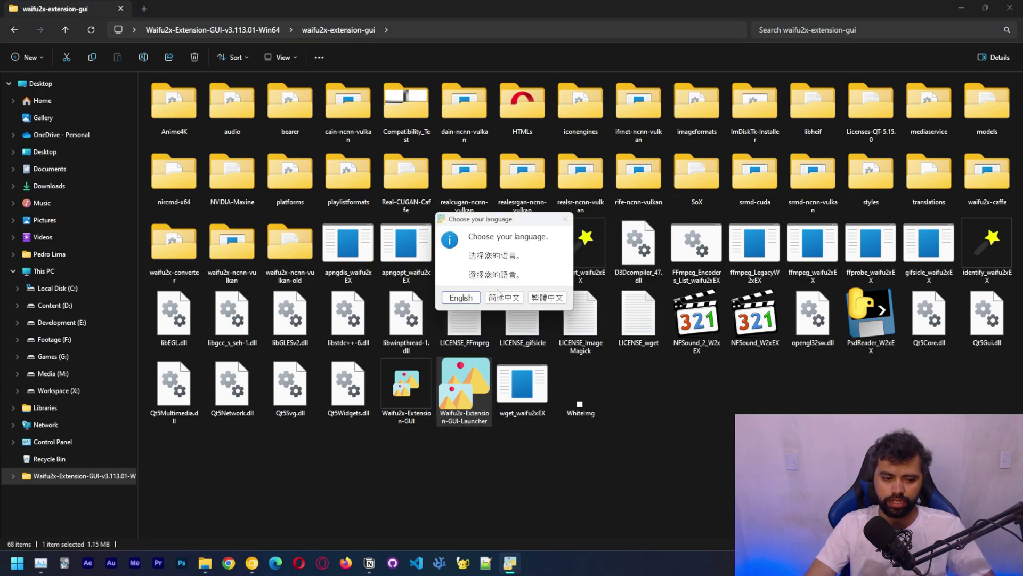
pyautogui.click(461, 300)
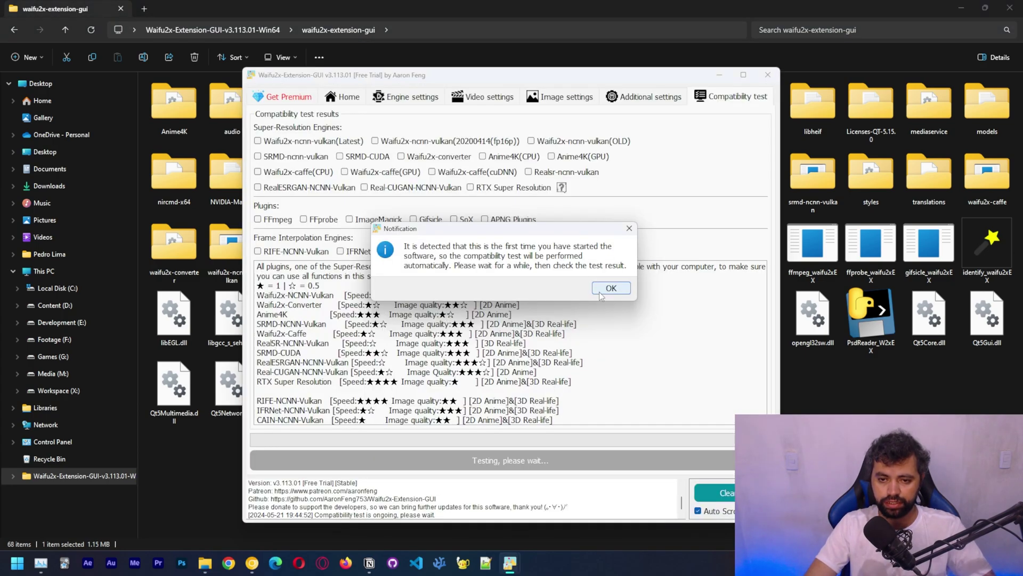
pyautogui.click(606, 286)
pyautogui.click(744, 75)
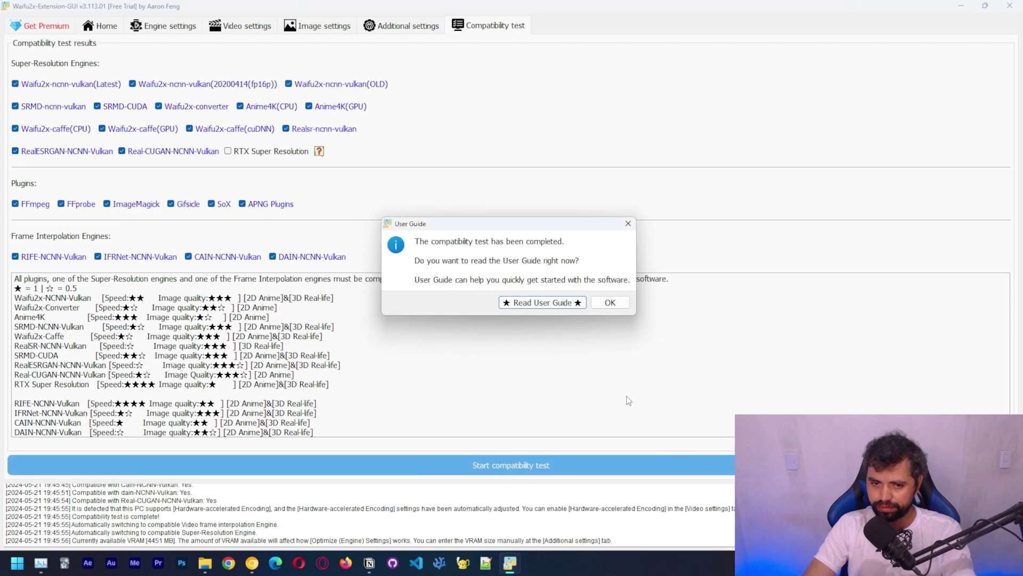
pyautogui.click(607, 304)
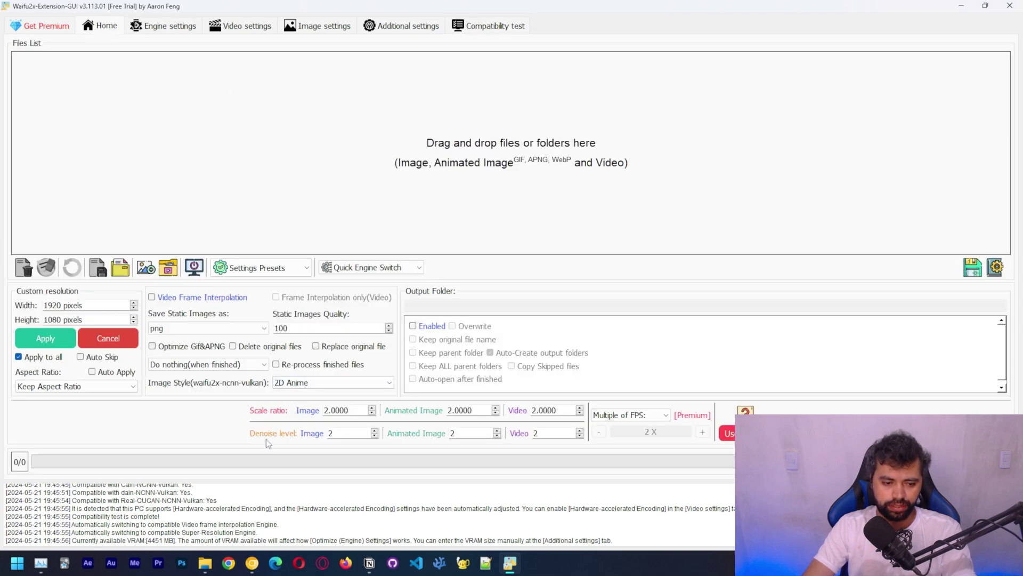
# Switch to the waifu2x tutorials folder in File Explorer and show its six sample images as large thumbnails
pyautogui.moveTo(206, 563)
pyautogui.click(160, 481)
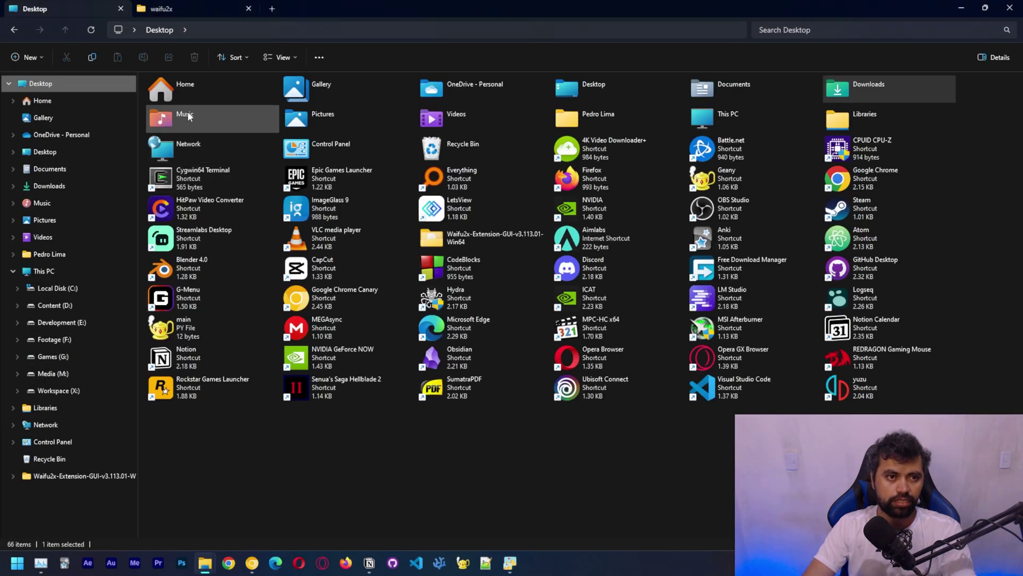
pyautogui.click(193, 10)
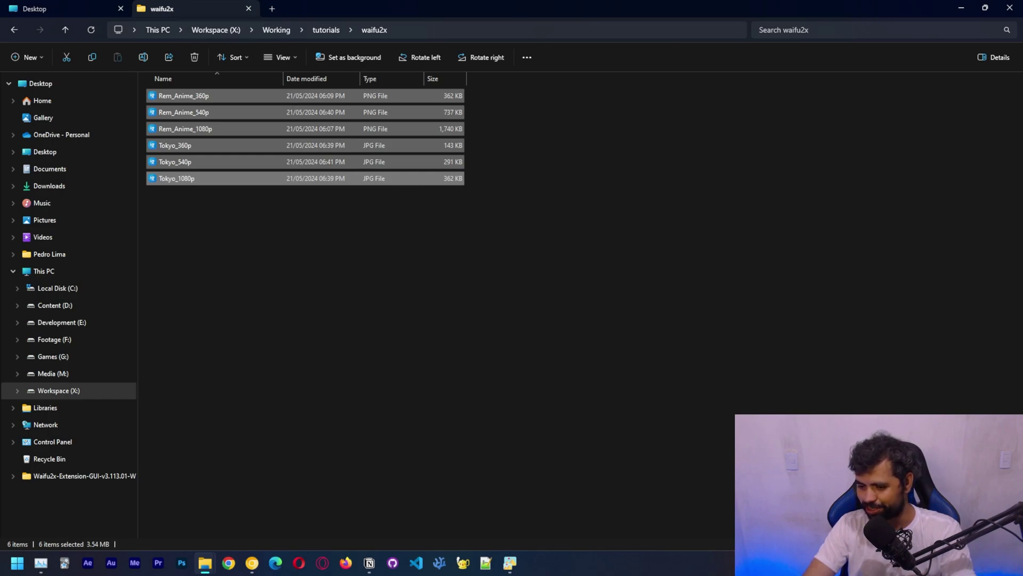
pyautogui.scroll(2, 587, 284)
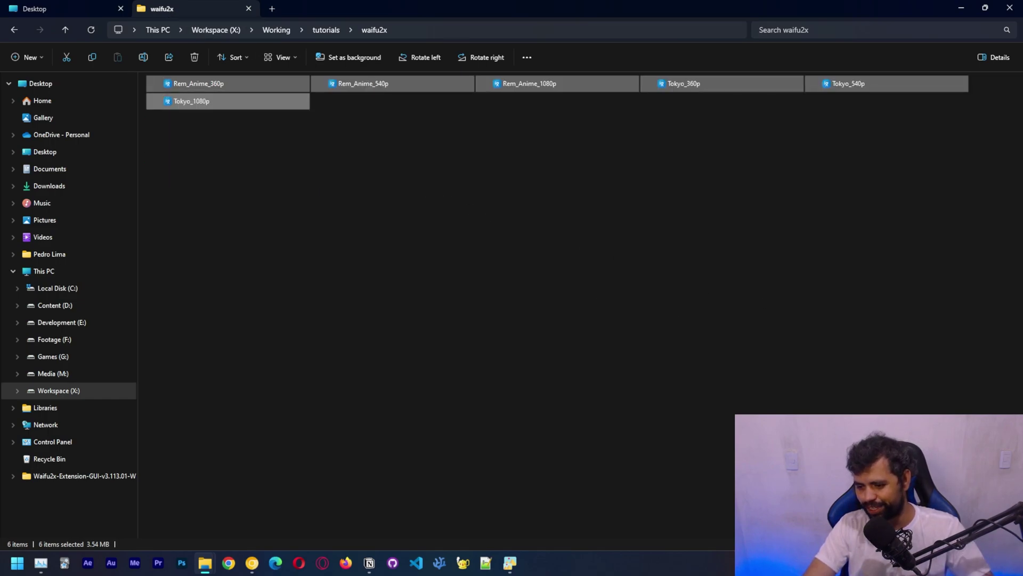
pyautogui.keyDown('ctrl'); pyautogui.scroll(5, 544, 317); pyautogui.keyUp('ctrl')
pyautogui.click(544, 315)
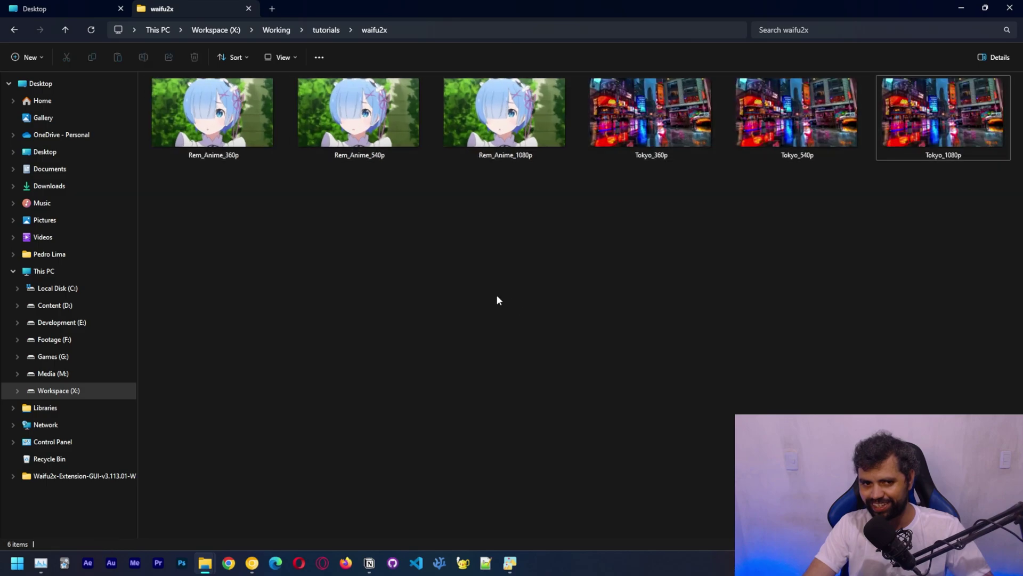
pyautogui.click(382, 88)
pyautogui.click(234, 98)
pyautogui.click(365, 99)
pyautogui.click(350, 190)
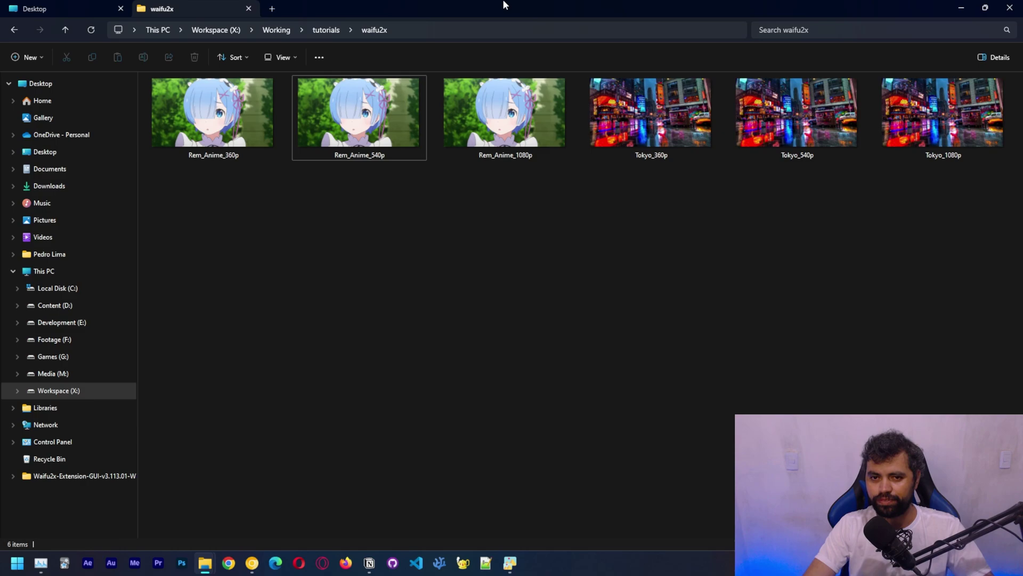
# Arrange Waifu2x-Extension-GUI and File Explorer side by side, each filling half of the screen
pyautogui.moveTo(504, 5); pyautogui.dragTo(1022, 37)
pyautogui.click(930, 6)
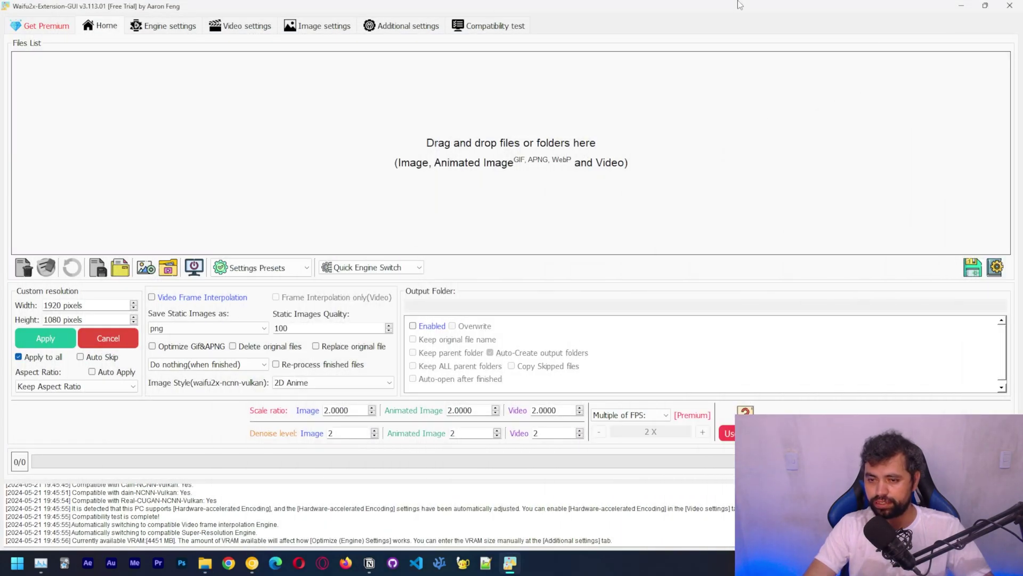
pyautogui.press('super+Left')
pyautogui.click(654, 157)
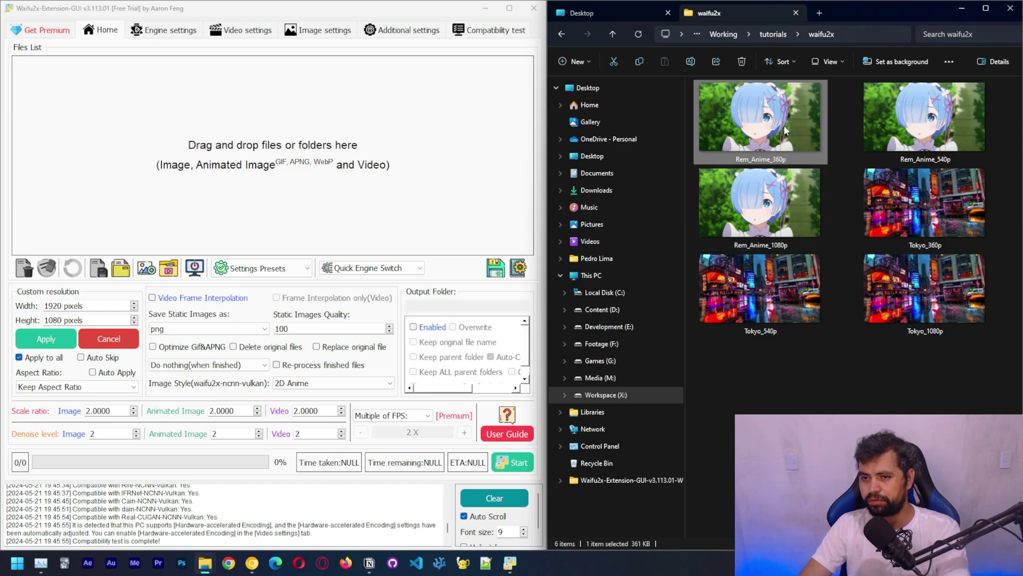
# Open Rem_Anime_360p in ImageGlass and compare it with its 540p and 1080p versions
pyautogui.doubleClick(764, 121)
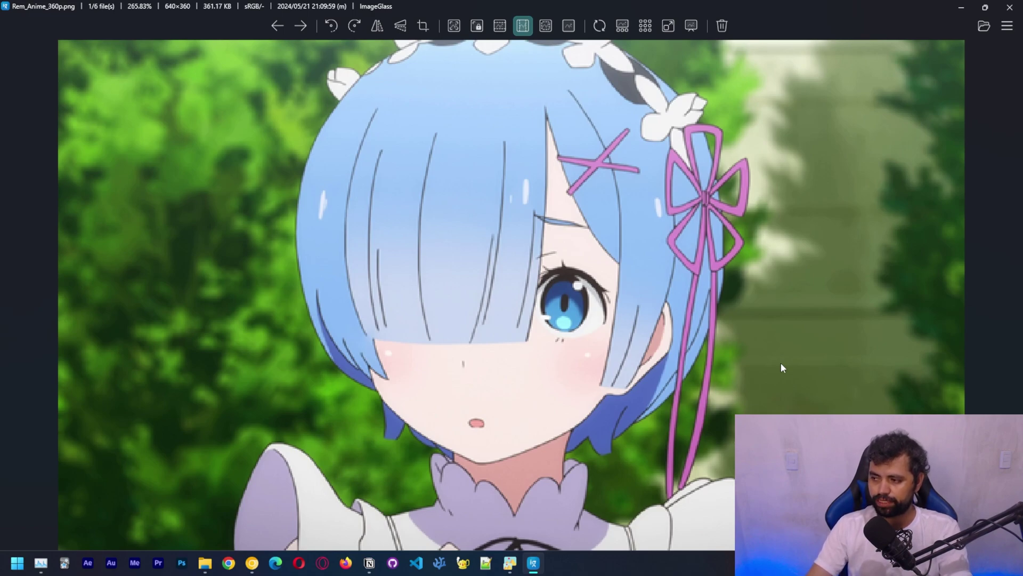
pyautogui.press('Right')
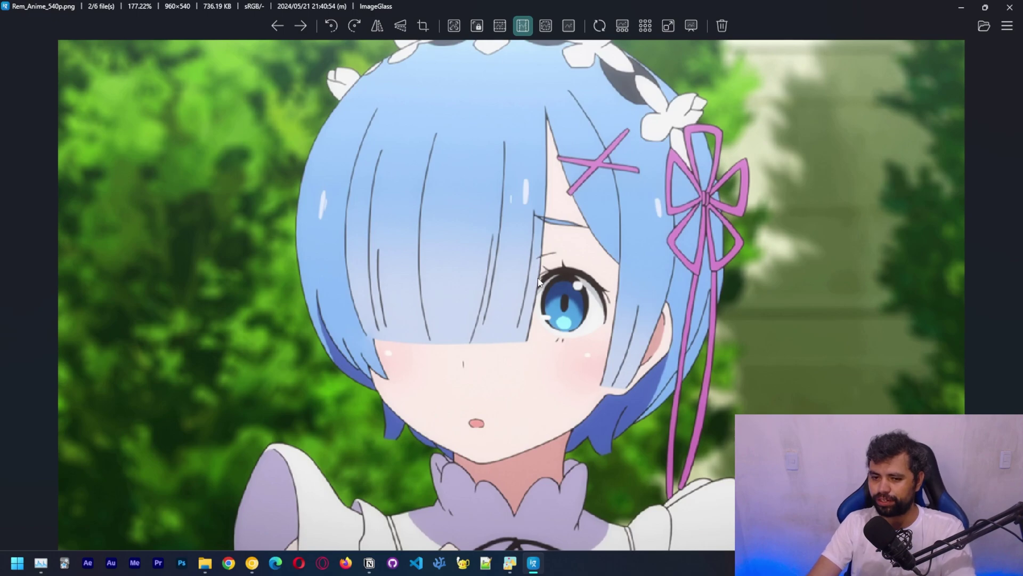
pyautogui.press('Right')
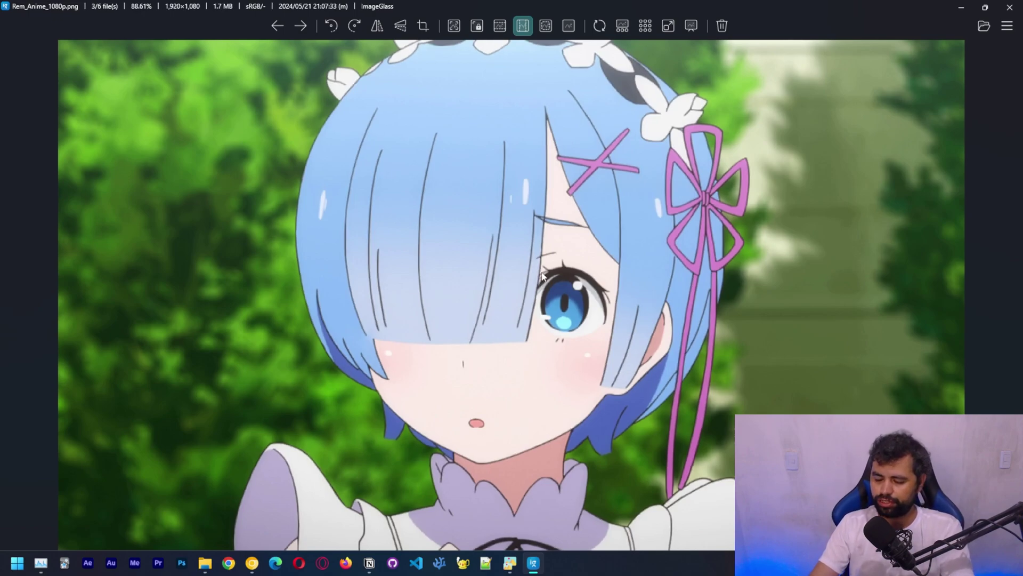
pyautogui.press('Home')
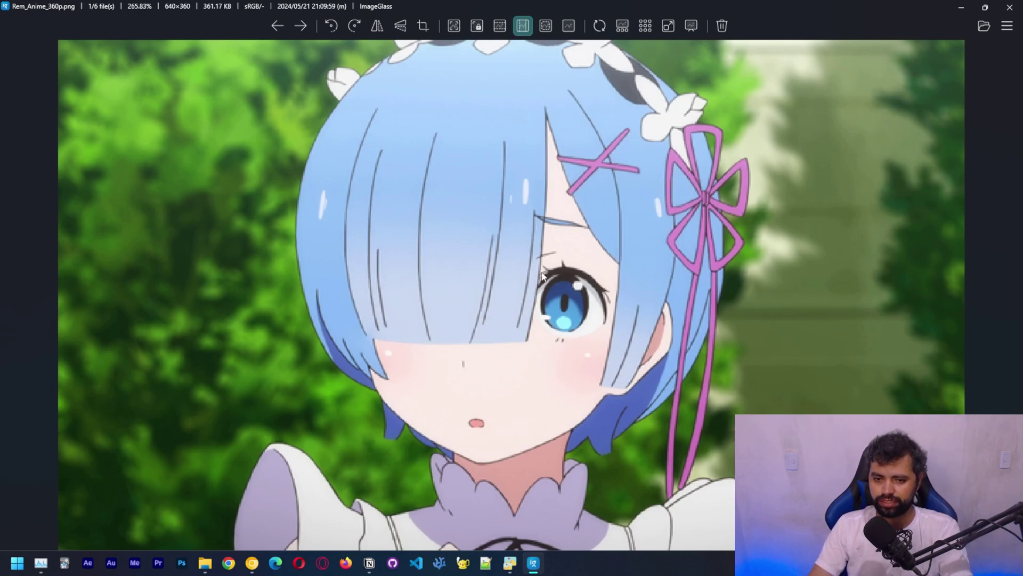
# Inspect the eye in Rem_Anime_360p up close to judge the pixelation at 640 x 360
pyautogui.scroll(5, 539, 311)
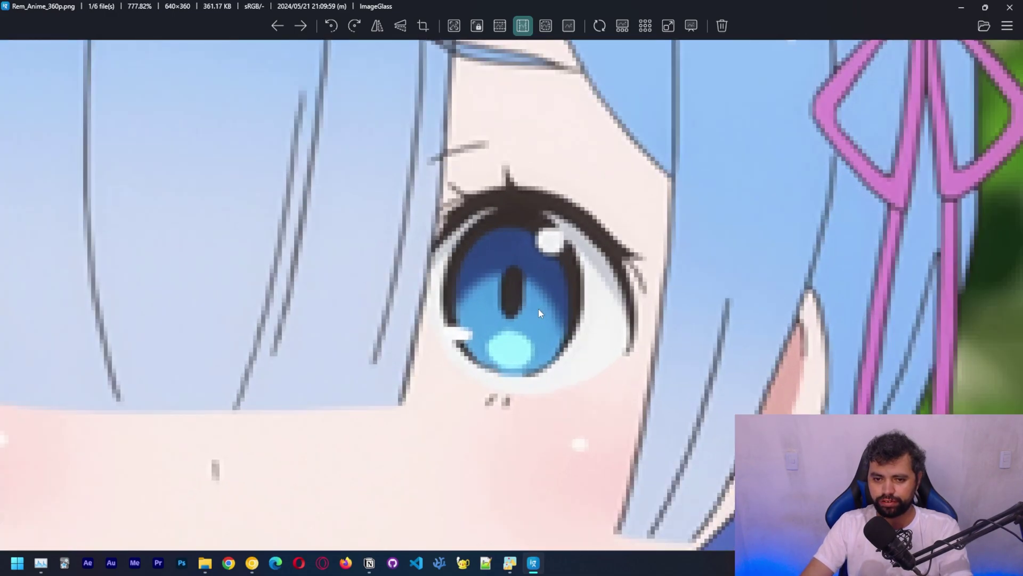
pyautogui.scroll(-5, 538, 312)
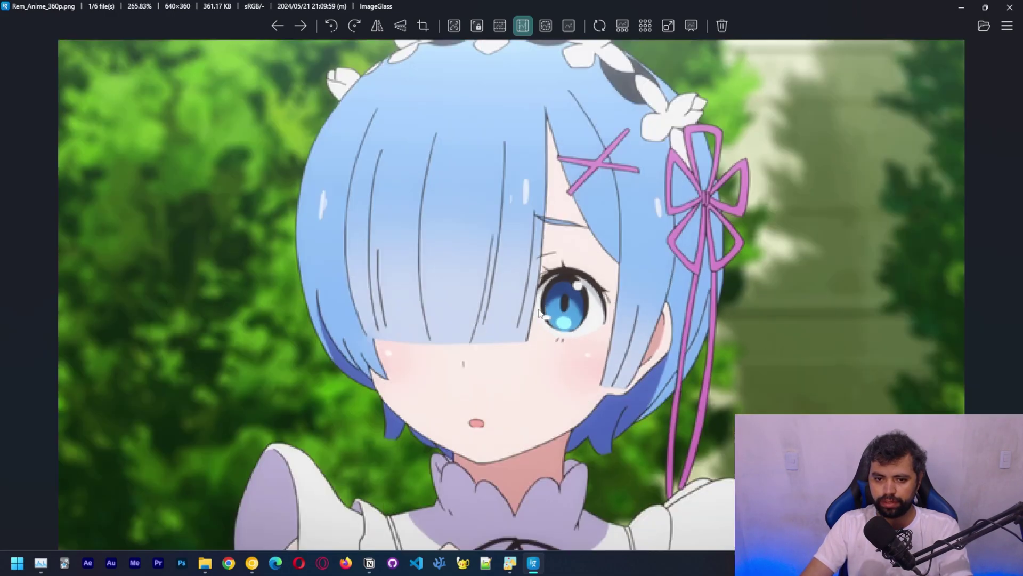
pyautogui.press('Right')
pyautogui.press('Left')
pyautogui.scroll(7, 541, 309)
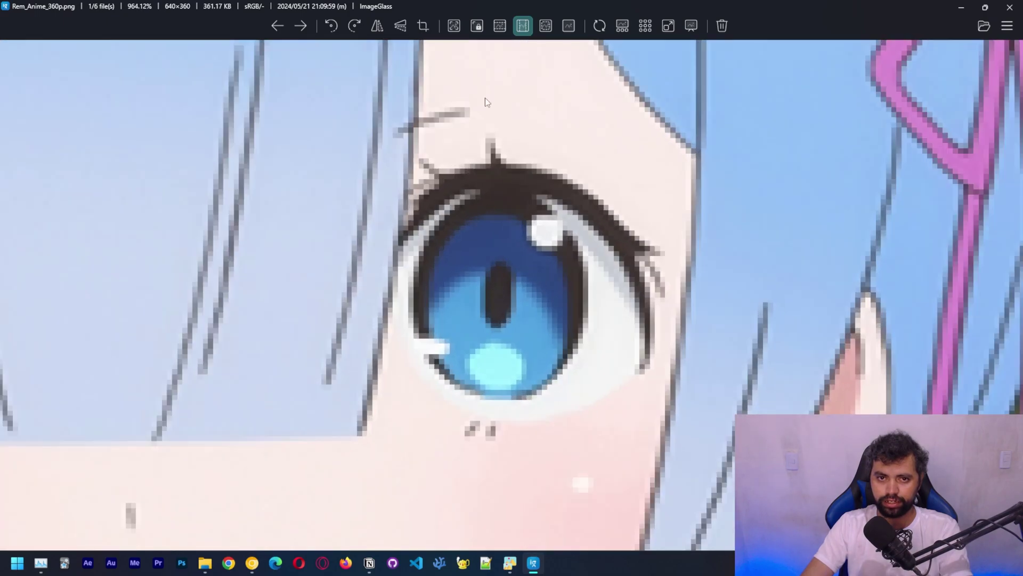
# Lock the zoom ratio in ImageGlass and leaf through the Rem_Anime and Tokyo images to compare their magnified detail
pyautogui.click(477, 26)
pyautogui.press('Right')
pyautogui.press('Left')
pyautogui.press('Left')
pyautogui.press('Left')
pyautogui.press('Right')
pyautogui.press('Right')
pyautogui.press('Left')
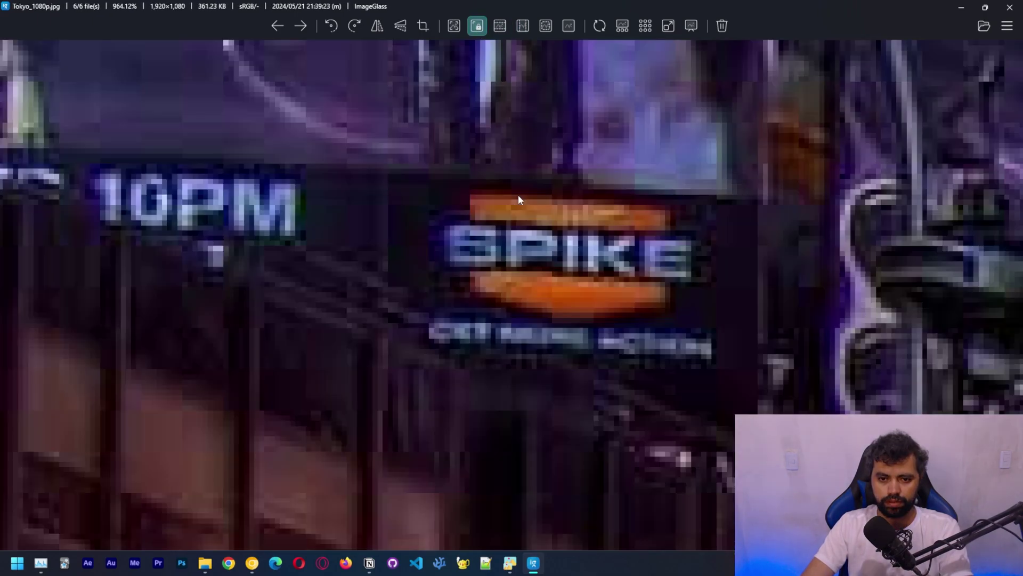
pyautogui.press('Left')
pyautogui.press('Left')
pyautogui.press('Left')
pyautogui.press('Left')
pyautogui.press('Left')
pyautogui.press('Left')
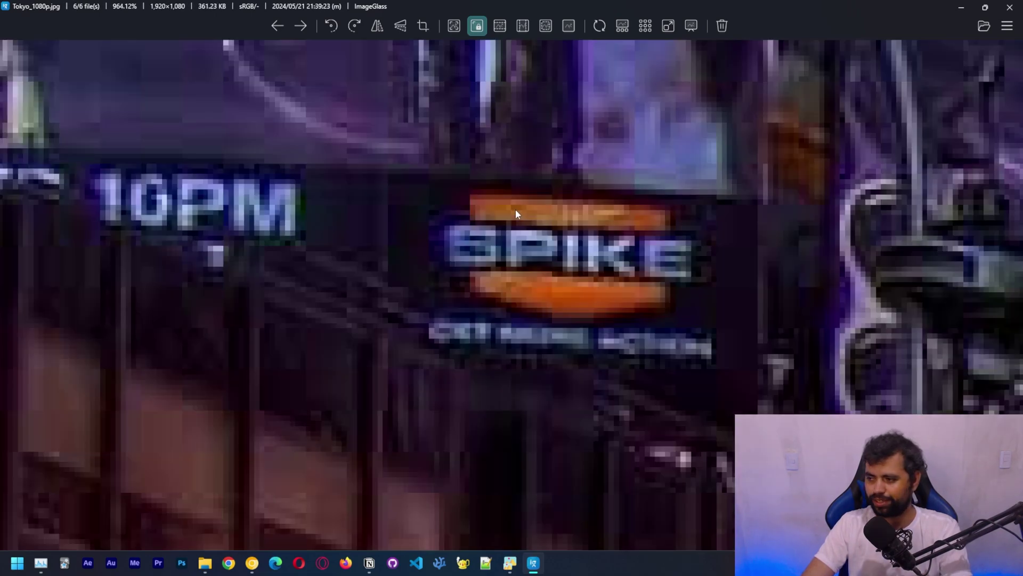
pyautogui.press('Right')
# Examine the eye in Rem_Anime_360p once more, release the zoom lock and close the image viewer
pyautogui.scroll(-8, 516, 219)
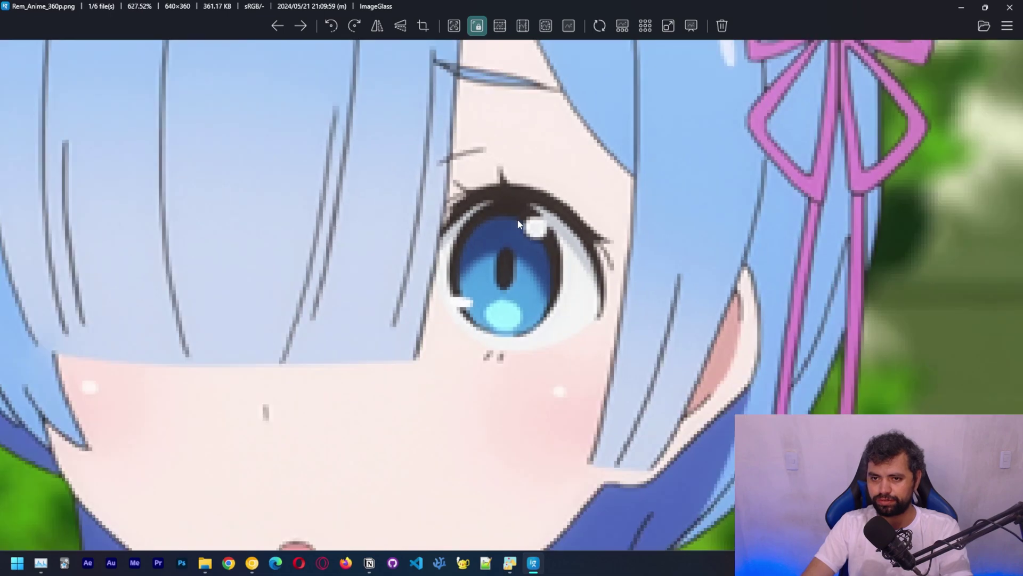
pyautogui.scroll(3, 518, 222)
pyautogui.scroll(2, 517, 223)
pyautogui.scroll(-3, 537, 238)
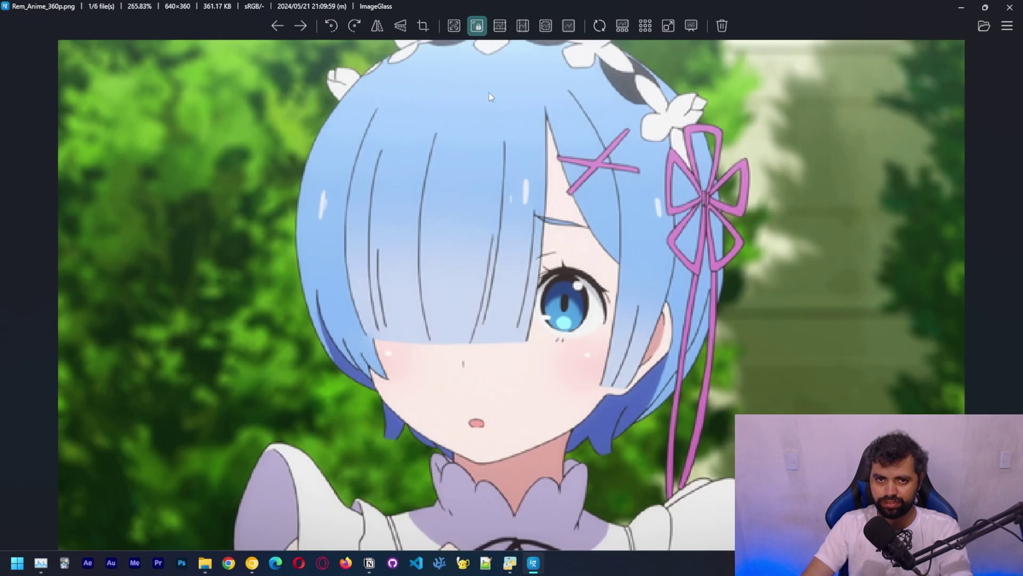
pyautogui.click(500, 26)
pyautogui.click(1010, 7)
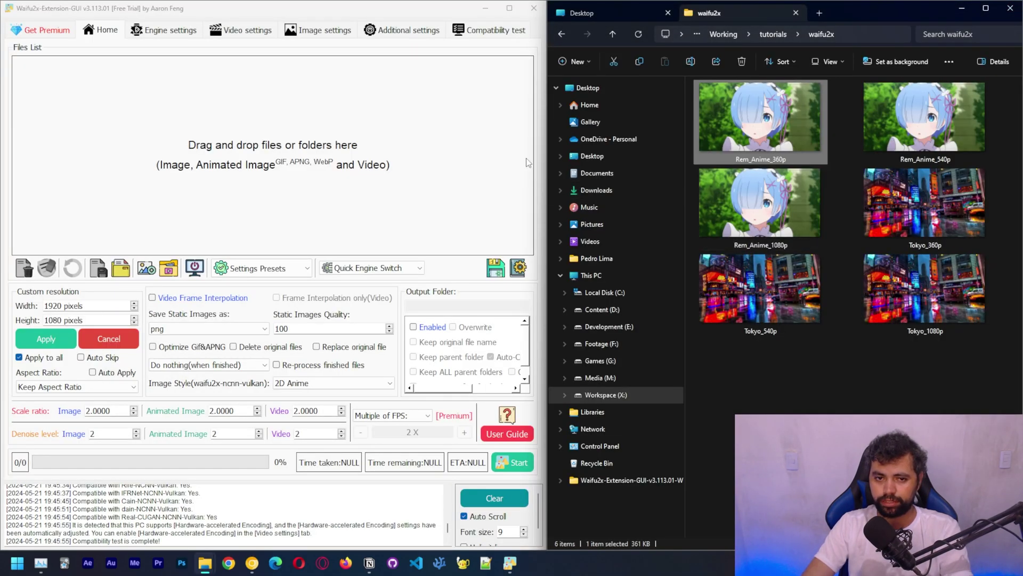
# Add Rem_Anime_360p.png from the waifu2x folder to the Waifu2x-Extension-GUI files list and select its entry
pyautogui.click(779, 120)
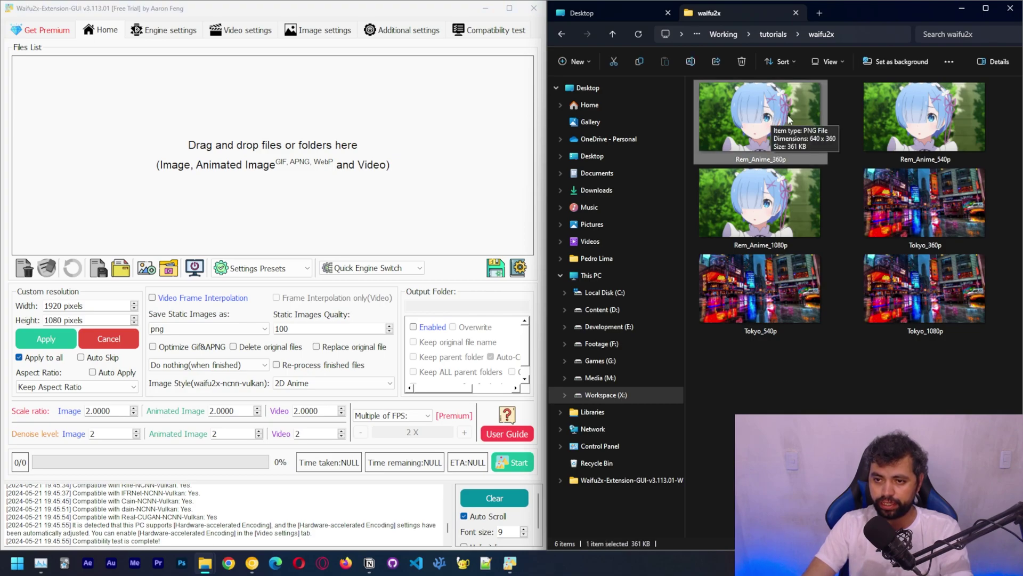
pyautogui.click(786, 212)
pyautogui.click(780, 123)
pyautogui.moveTo(771, 136); pyautogui.dragTo(316, 176)
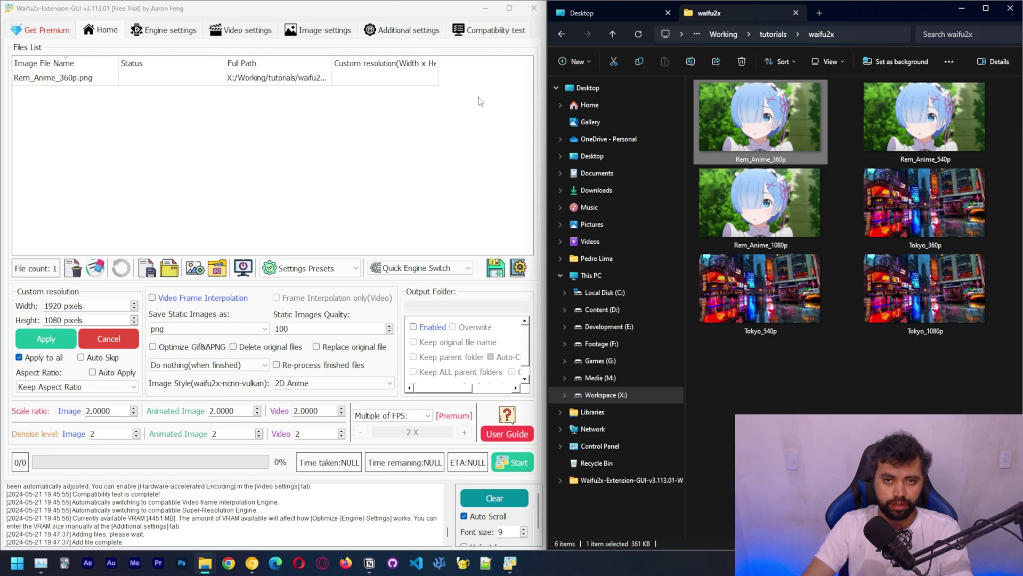
pyautogui.click(273, 91)
# Switch the engine to RealESRGAN-NCNN-Vulkan and set the image scale ratio to 3 in the maximized window
pyautogui.click(421, 267)
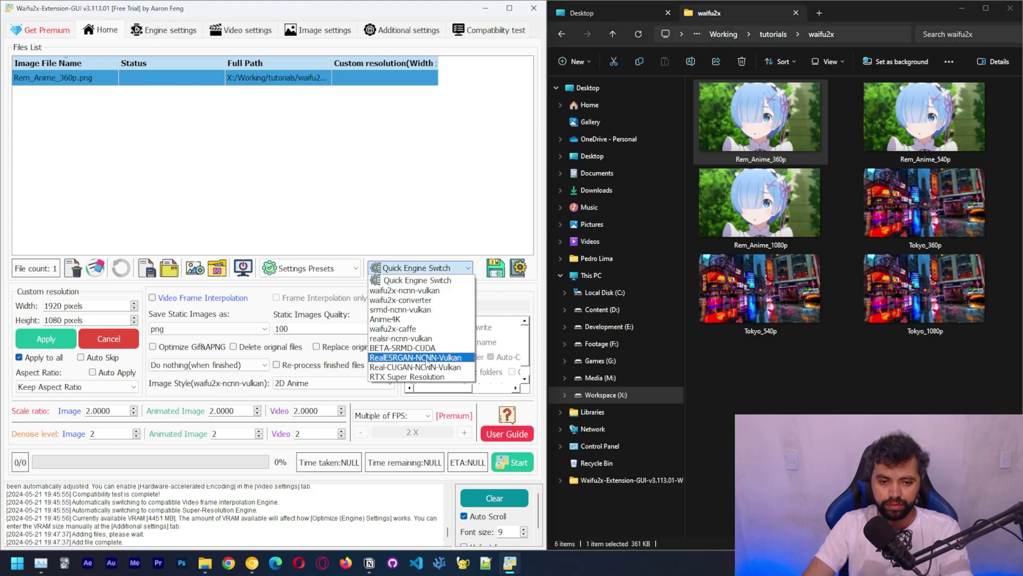
pyautogui.click(453, 359)
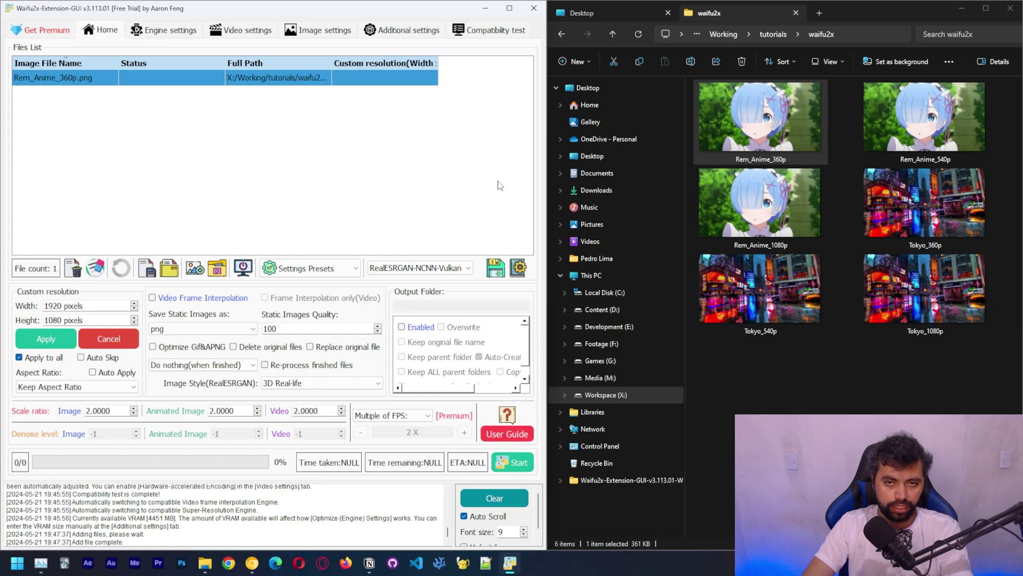
pyautogui.click(510, 8)
pyautogui.click(372, 408)
pyautogui.click(358, 411)
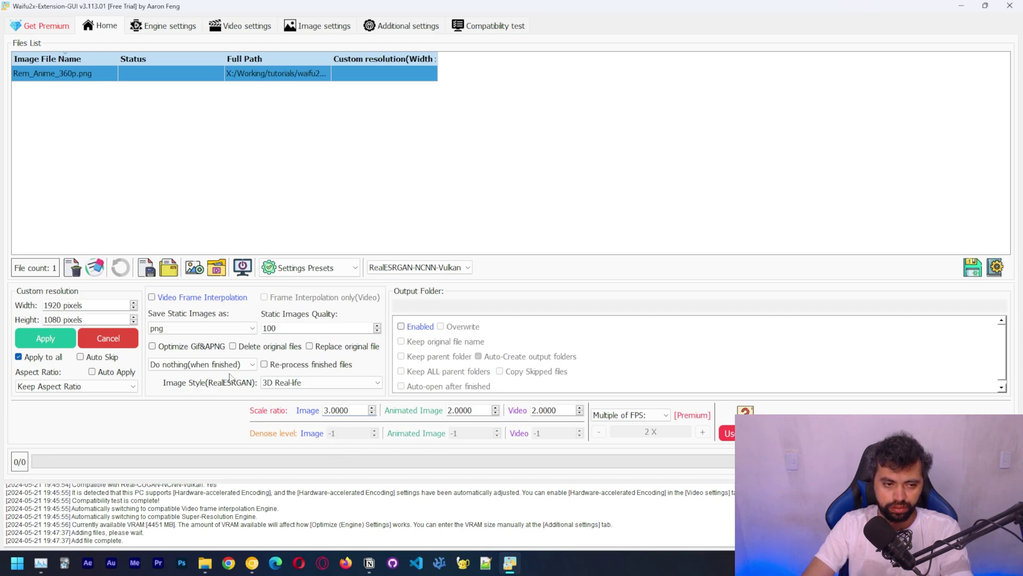
# Keep png as the static image format and set the RealESRGAN image style to 2D Anime
pyautogui.click(232, 328)
pyautogui.click(232, 328)
pyautogui.click(293, 382)
pyautogui.click(304, 382)
pyautogui.click(304, 382)
pyautogui.click(304, 382)
pyautogui.click(304, 382)
pyautogui.click(282, 403)
pyautogui.click(305, 382)
pyautogui.click(294, 399)
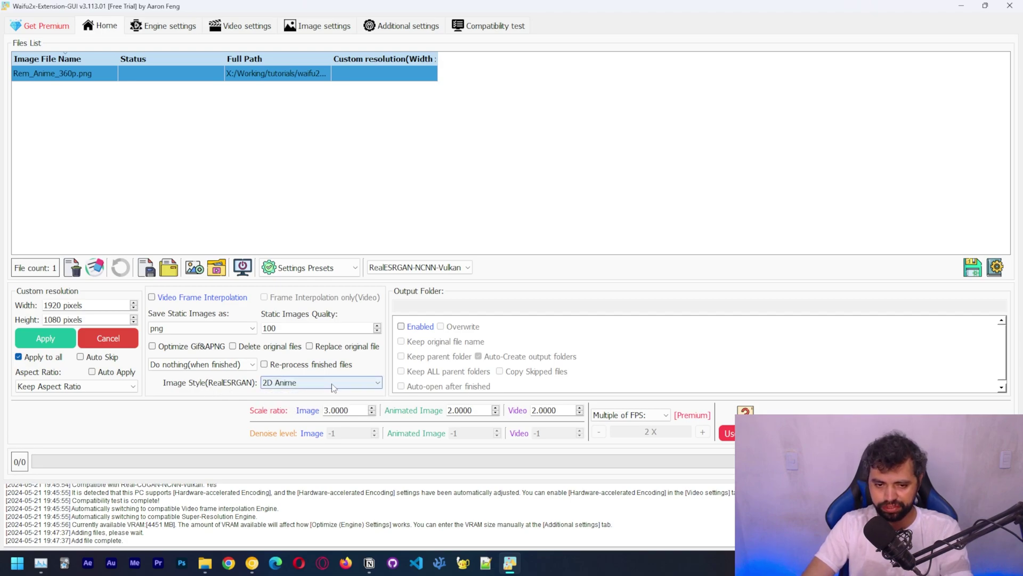
# Start upscaling Rem_Anime_360p.png, check the GPU 0 load in Task Manager and return to Waifu2x-Extension-GUI
pyautogui.click(853, 426)
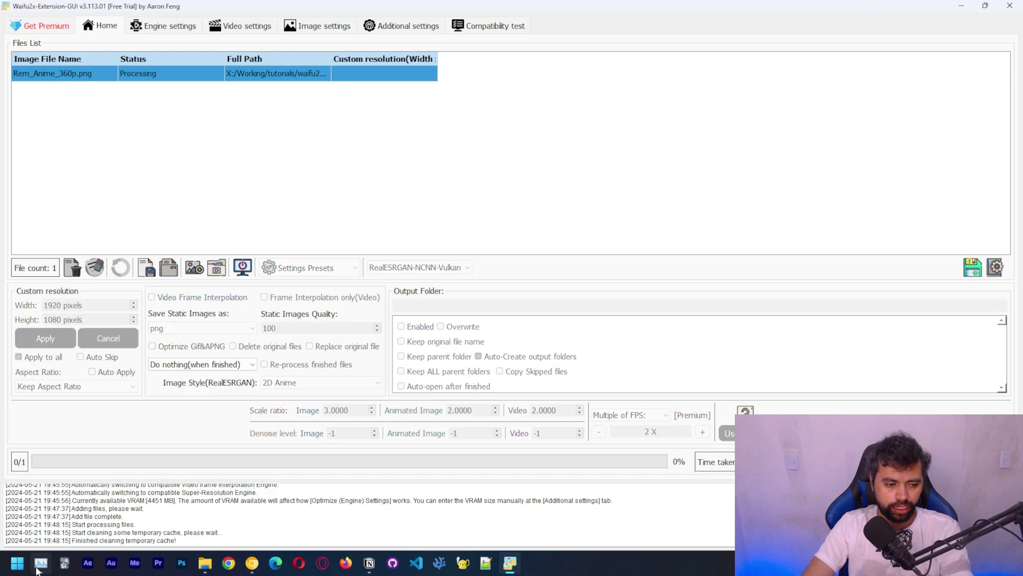
pyautogui.click(40, 564)
pyautogui.click(133, 277)
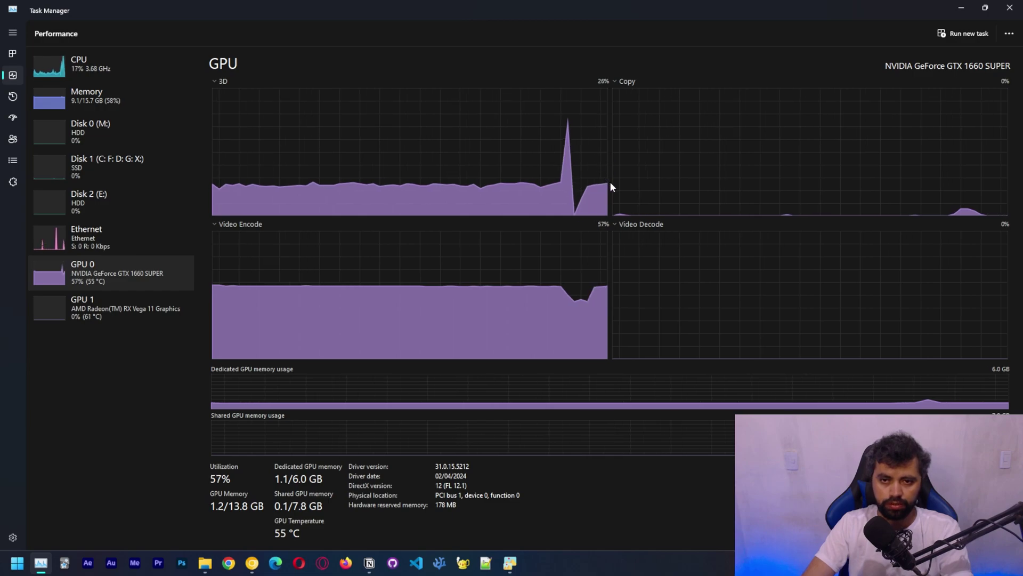
pyautogui.click(510, 502)
pyautogui.click(522, 301)
pyautogui.click(511, 564)
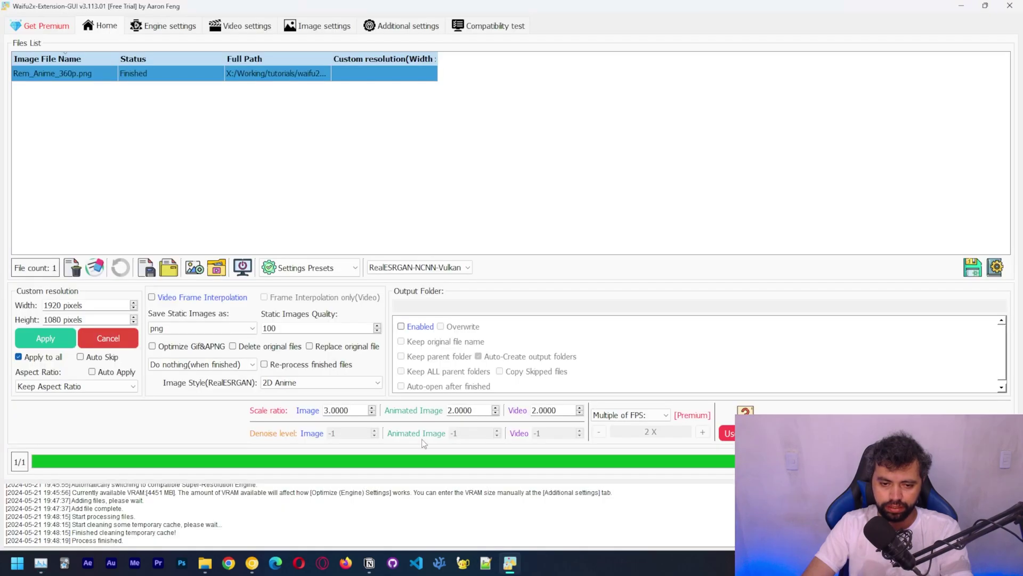
# Switch to the waifu2x folder in File Explorer and open Rem_Anime_360p in the image viewer
pyautogui.moveTo(205, 562)
pyautogui.click(226, 503)
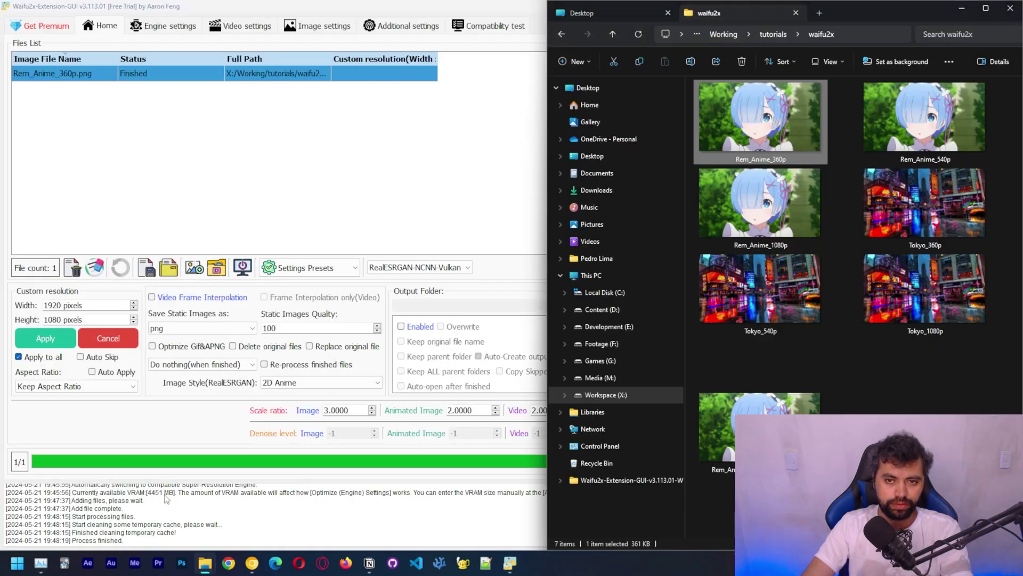
pyautogui.click(903, 388)
pyautogui.click(889, 215)
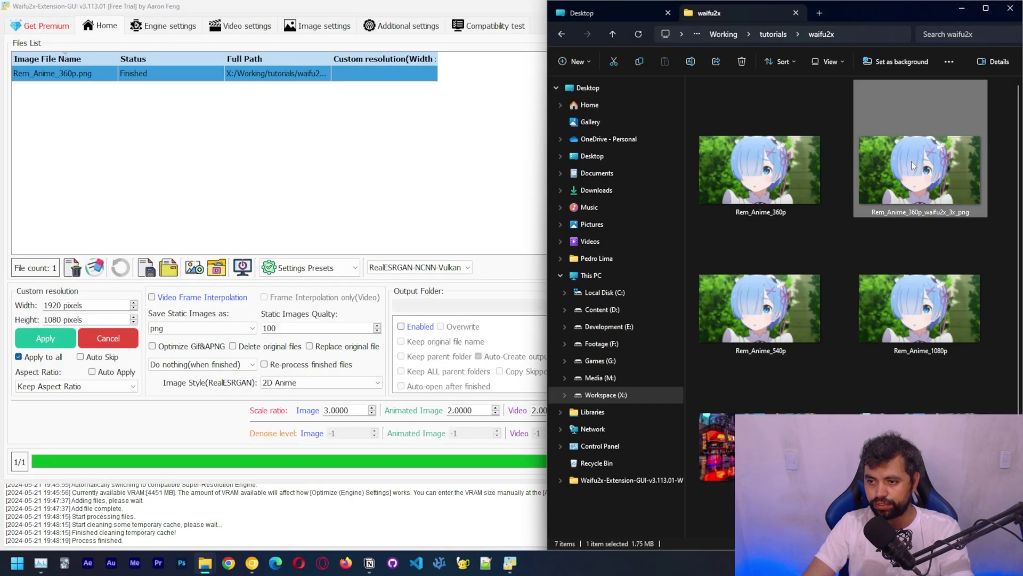
pyautogui.click(766, 144)
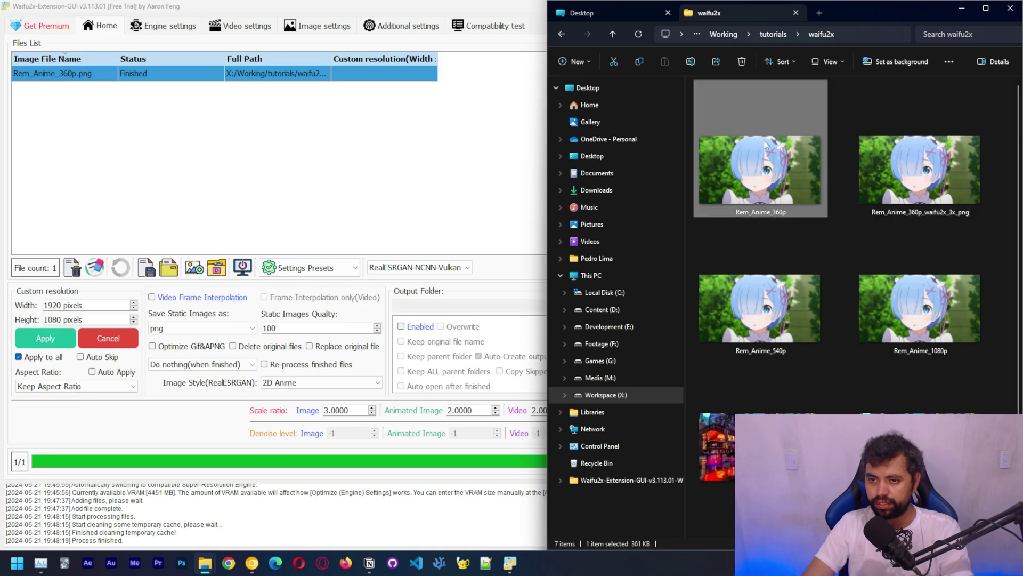
pyautogui.doubleClick(766, 144)
# Display the 3x upscaled version of Rem_Anime_360p and examine its face details at higher magnification
pyautogui.press('Right')
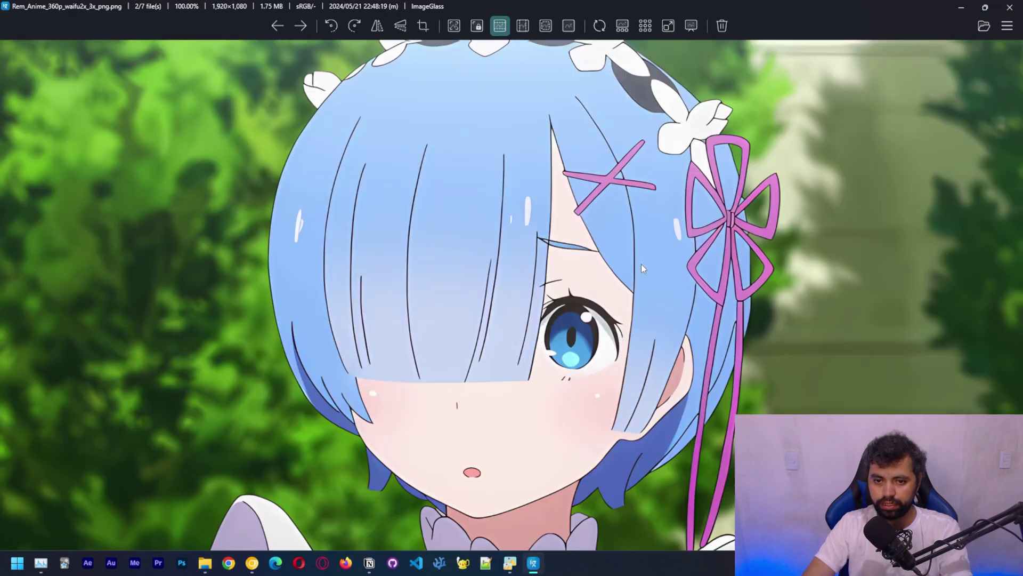
pyautogui.scroll(2, 565, 261)
pyautogui.scroll(-5, 505, 299)
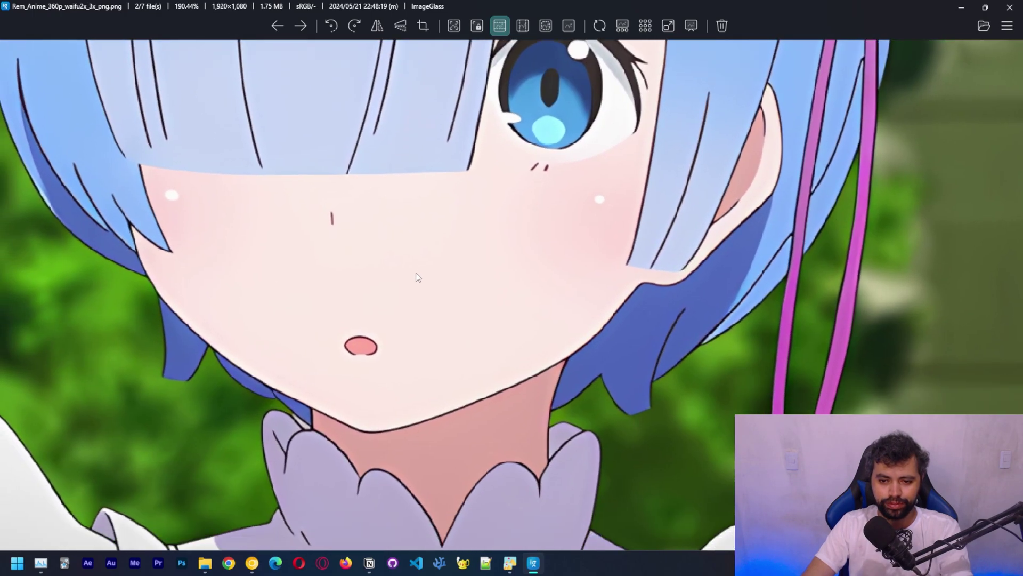
pyautogui.scroll(3, 452, 308)
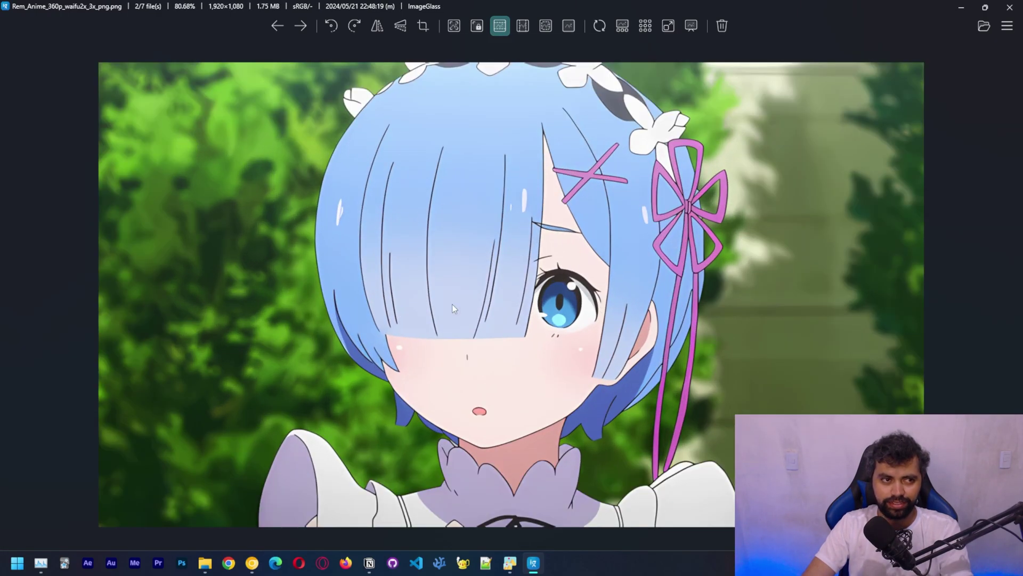
# Scale the images to the window height and compare Rem_Anime_360p with its 3x upscale, alternating between them several times
pyautogui.press('Left')
pyautogui.click(523, 25)
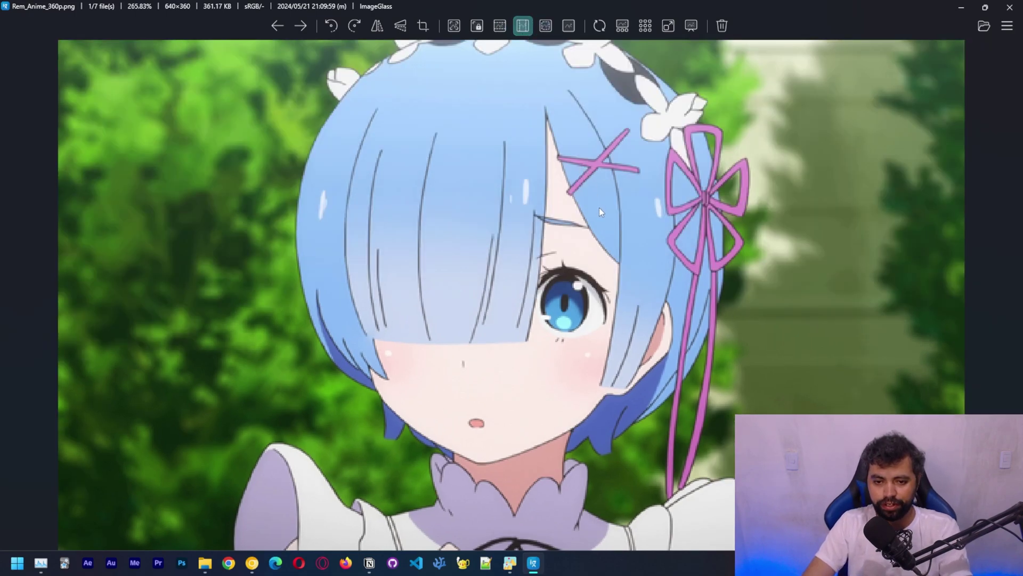
pyautogui.press('Right')
pyautogui.press('Left')
pyautogui.press('Right')
pyautogui.press('Left')
pyautogui.press('Right')
pyautogui.press('Left')
pyautogui.press('Right')
pyautogui.press('Left')
pyautogui.press('Right')
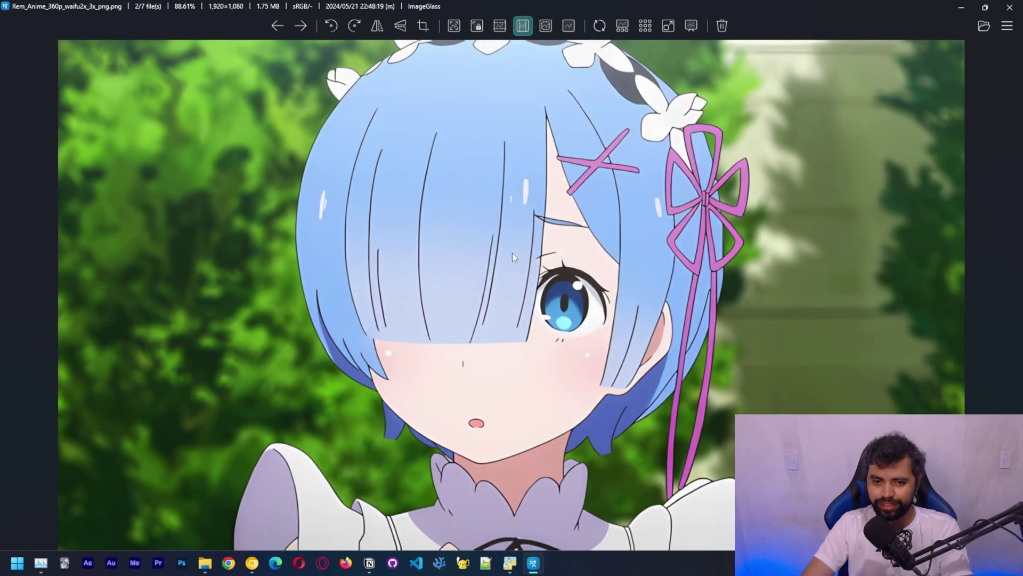
# Examine the hair and line details of the 3x upscaled image up close and close the image viewer
pyautogui.scroll(4, 504, 257)
pyautogui.scroll(-4, 504, 260)
pyautogui.scroll(3, 503, 261)
pyautogui.scroll(-3, 517, 293)
pyautogui.scroll(5, 517, 293)
pyautogui.scroll(-2, 517, 293)
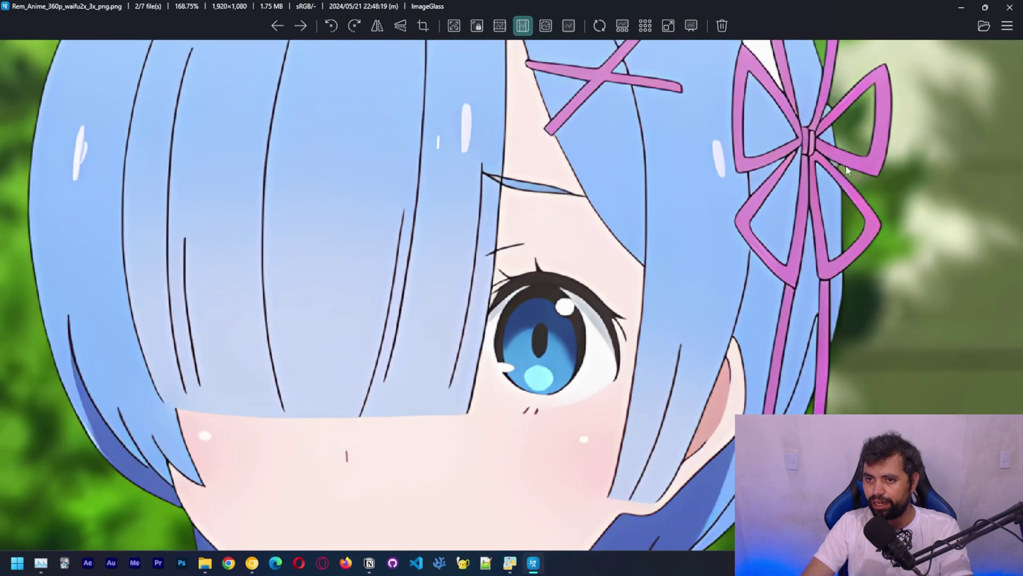
pyautogui.click(1009, 5)
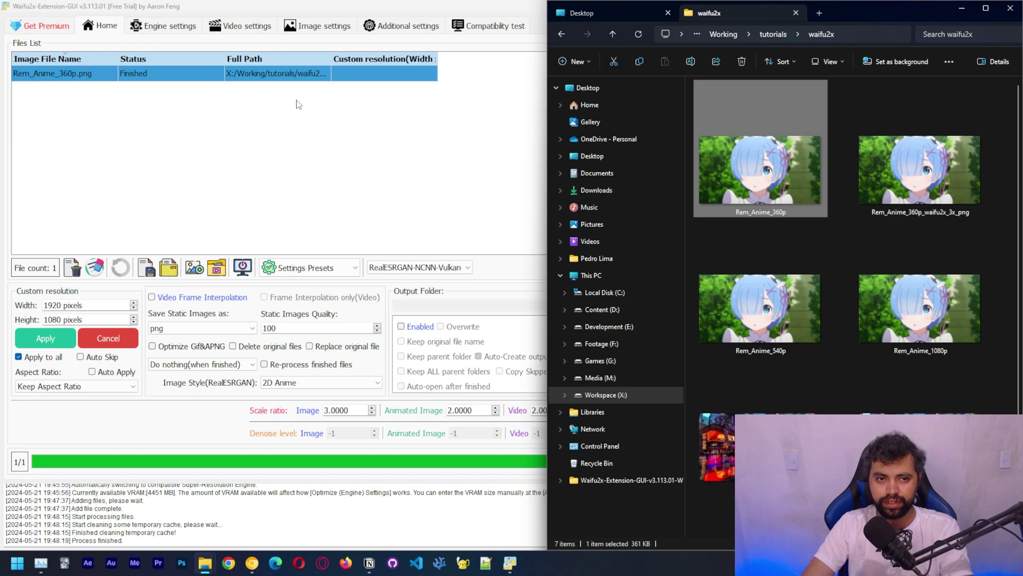
# Clear Rem_Anime_360p.png from the files list and add Rem_Anime_540p.png from the waifu2x folder instead
pyautogui.click(261, 91)
pyautogui.press('Delete')
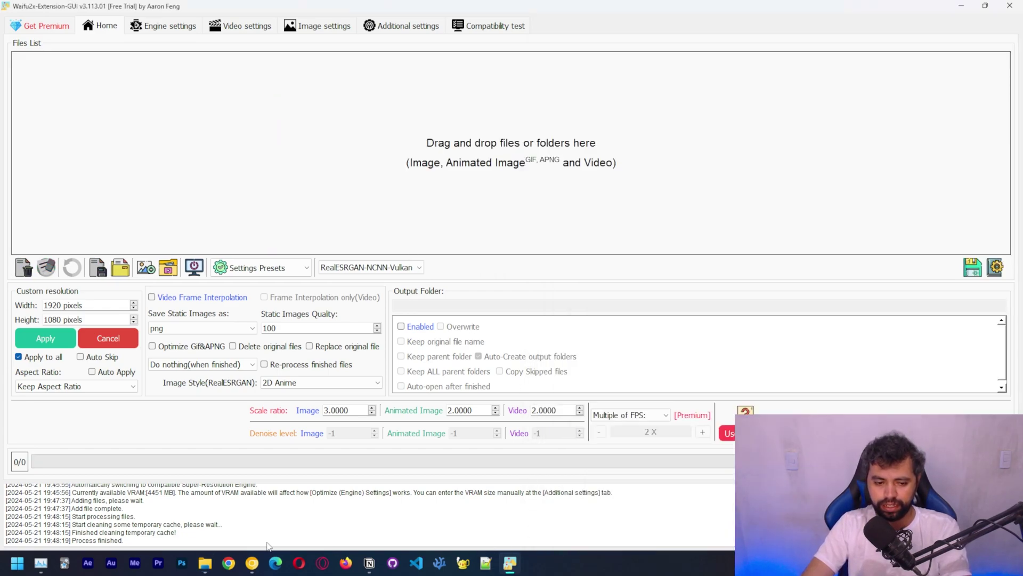
pyautogui.click(212, 563)
pyautogui.click(165, 518)
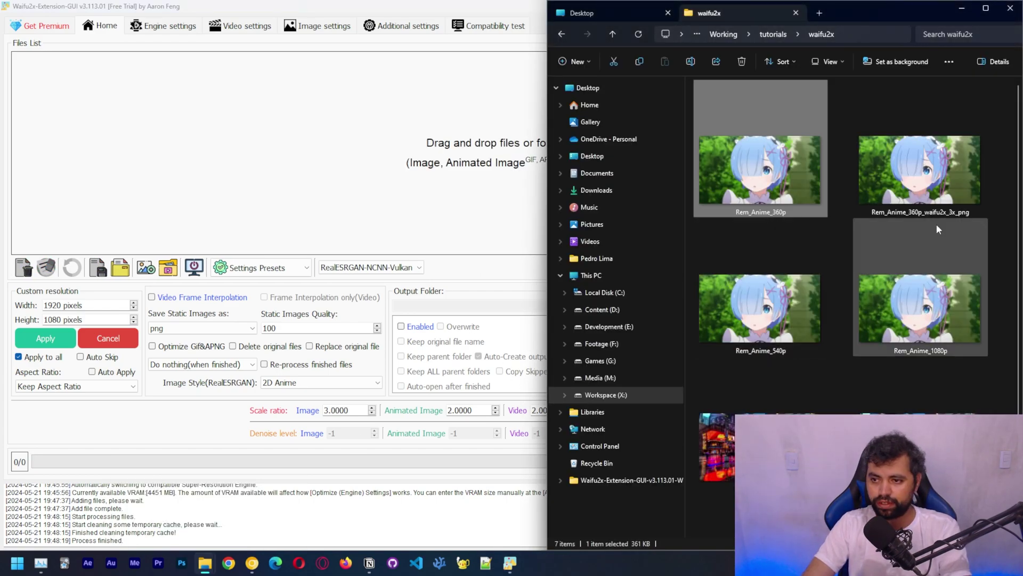
pyautogui.click(916, 179)
pyautogui.click(761, 305)
pyautogui.moveTo(776, 325); pyautogui.dragTo(328, 184)
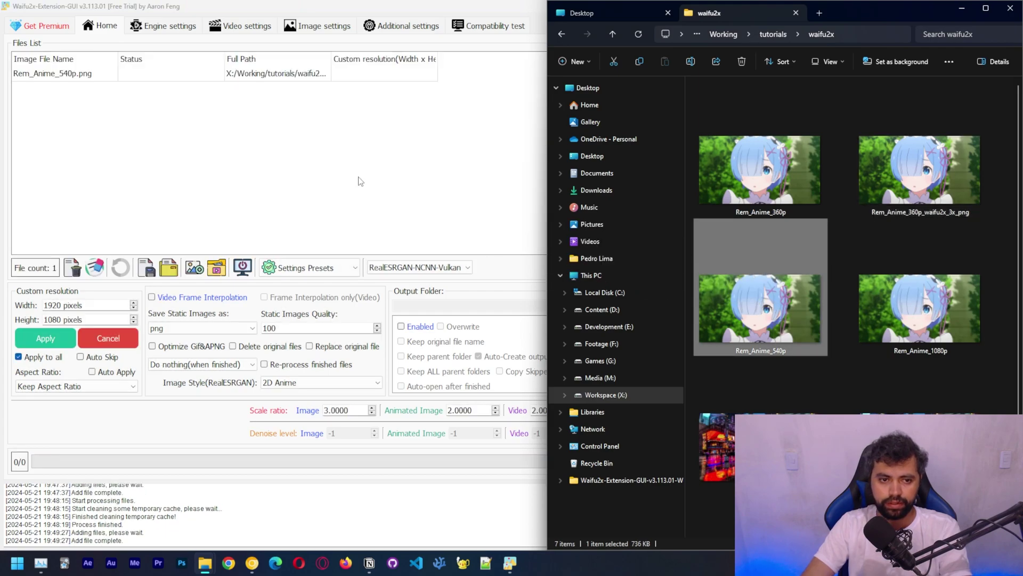
# Set the image scale ratio to 2, keep 2D Anime and RealESRGAN-NCNN-Vulkan, and start upscaling Rem_Anime_540p.png
pyautogui.click(349, 180)
pyautogui.click(372, 413)
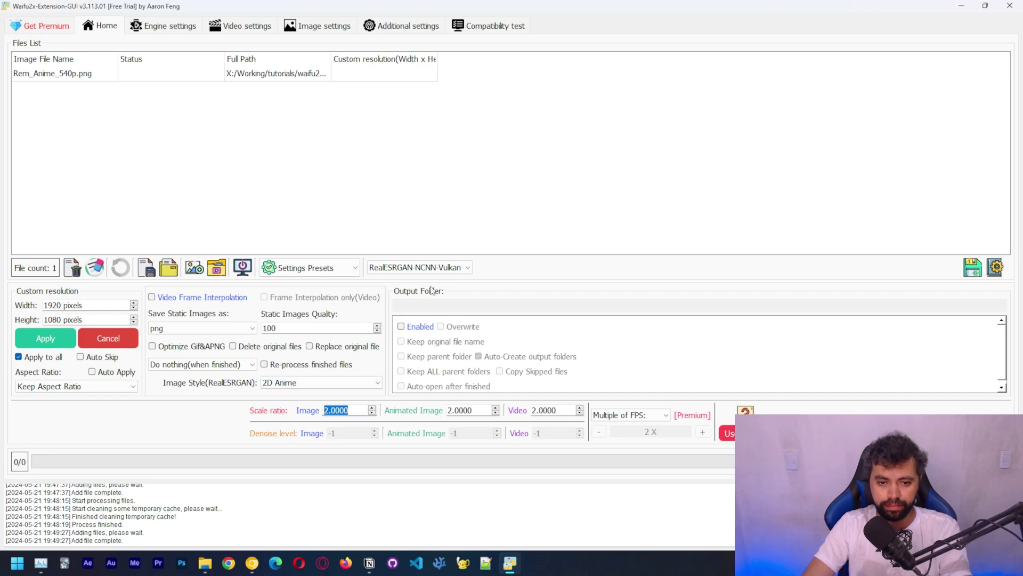
pyautogui.click(341, 382)
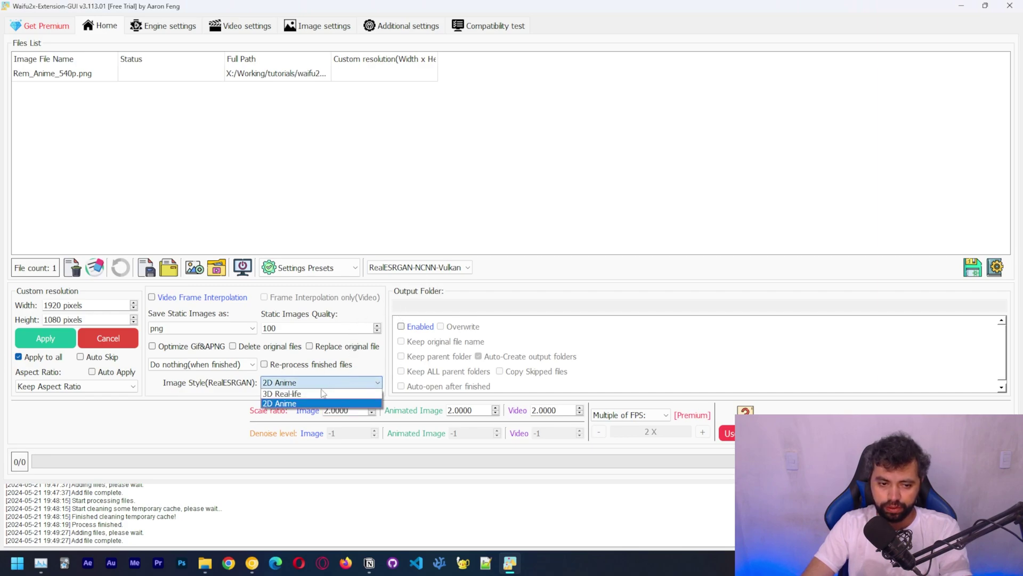
pyautogui.click(298, 404)
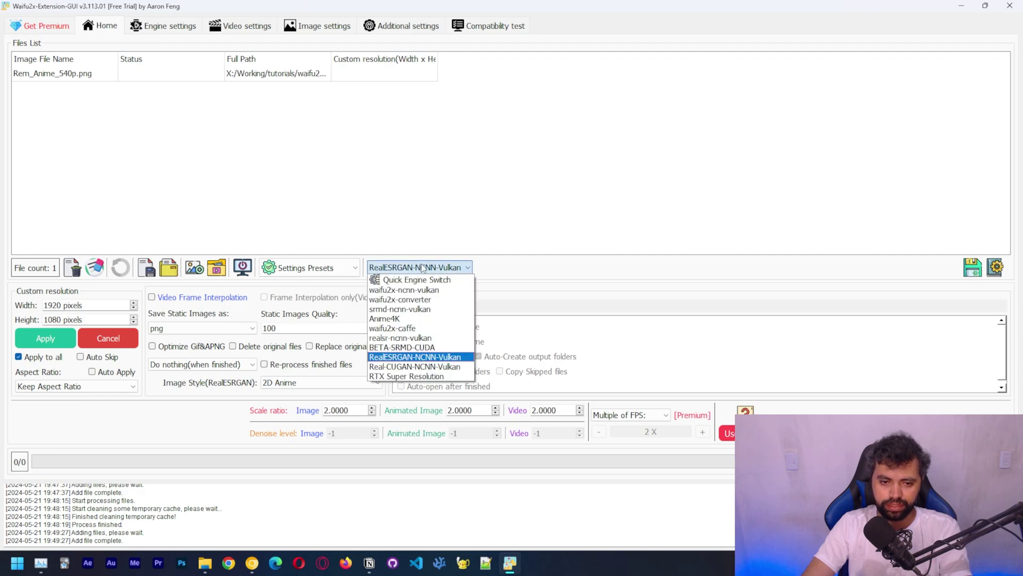
pyautogui.click(421, 356)
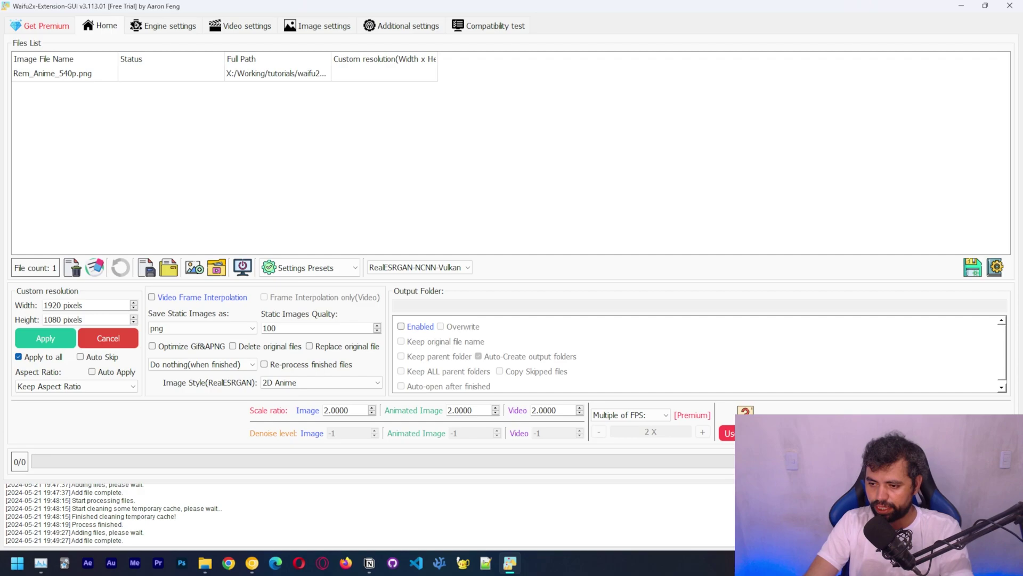
pyautogui.click(853, 427)
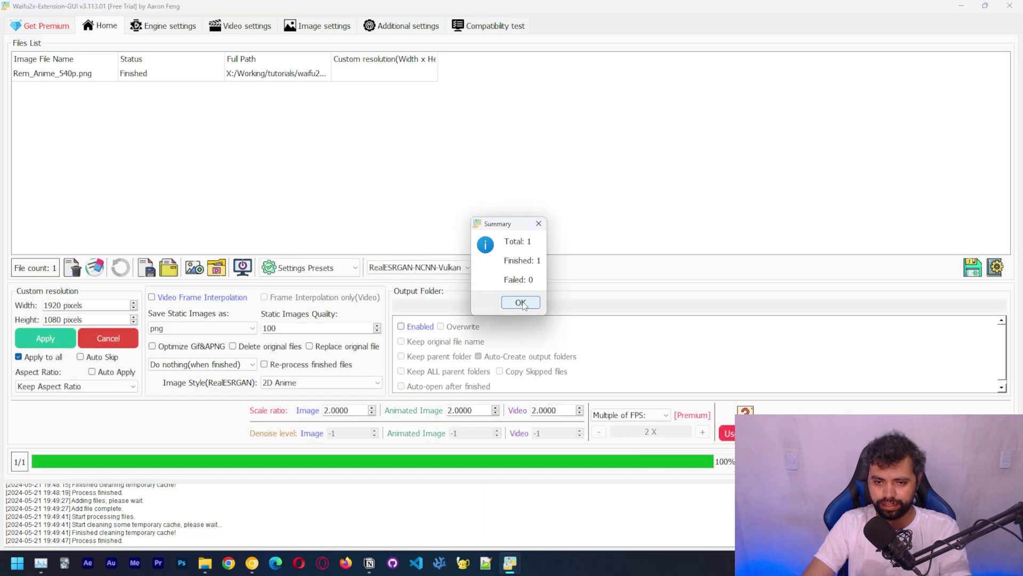
# Dismiss the processing summary and open Rem_Anime_540p_waifu2x_2x_png from the waifu2x folder
pyautogui.click(521, 303)
pyautogui.moveTo(205, 564)
pyautogui.click(171, 504)
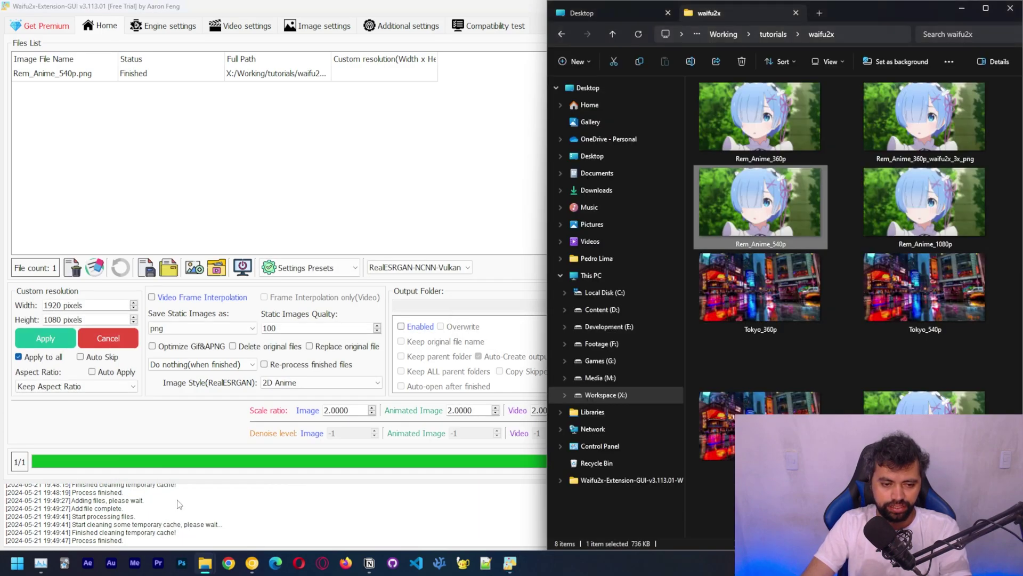
pyautogui.click(903, 214)
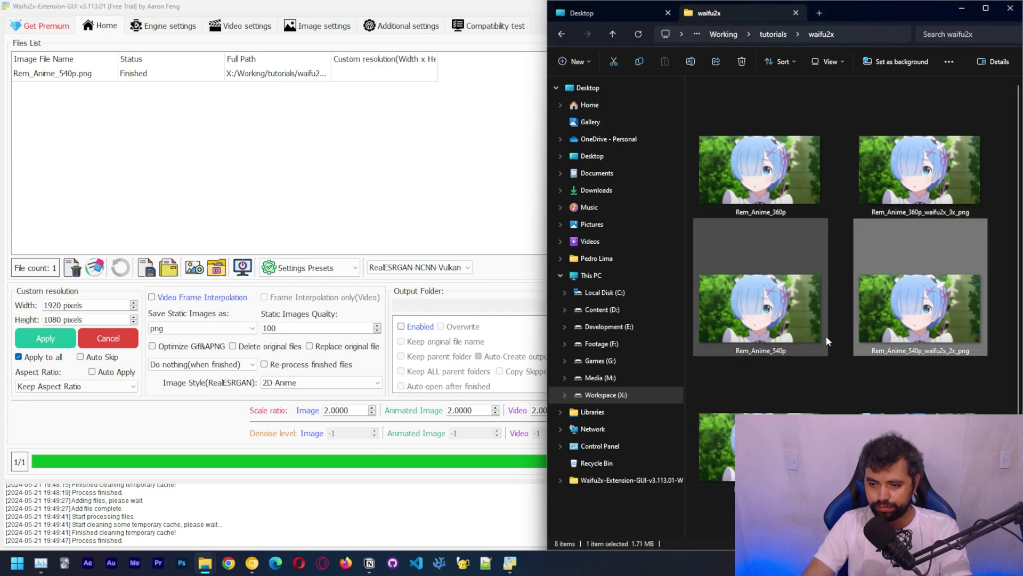
pyautogui.moveTo(901, 303)
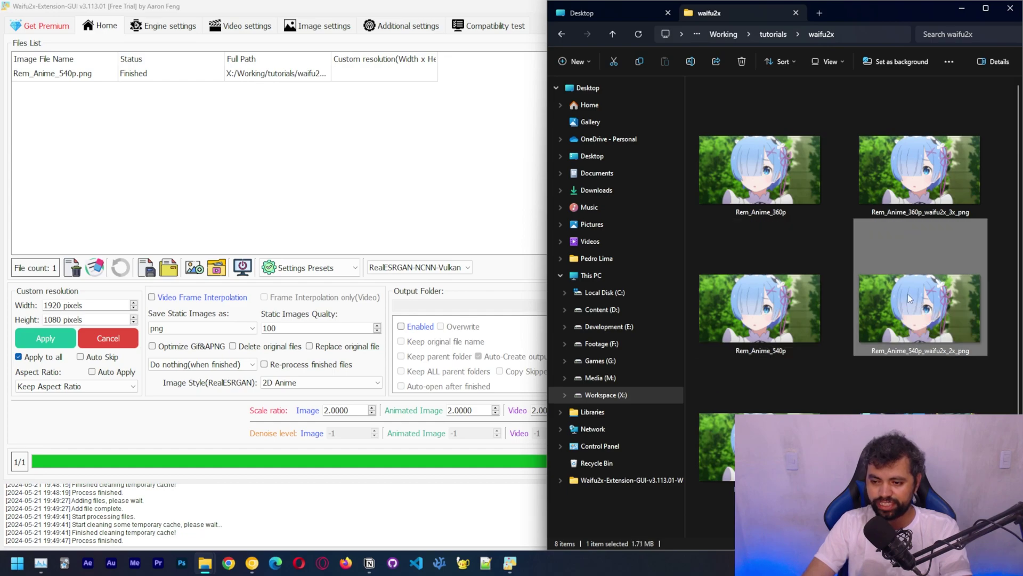
pyautogui.doubleClick(908, 296)
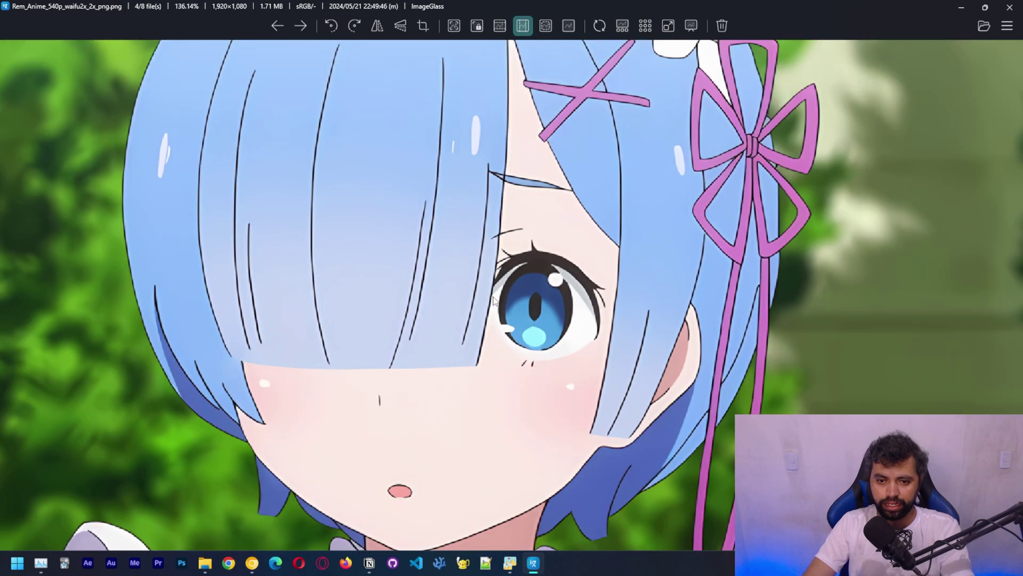
# Examine the hair and eye details of the 2x upscaled image at higher magnification
pyautogui.scroll(2, 493, 297)
pyautogui.moveTo(435, 265); pyautogui.dragTo(597, 385)
pyautogui.scroll(-1, 596, 386)
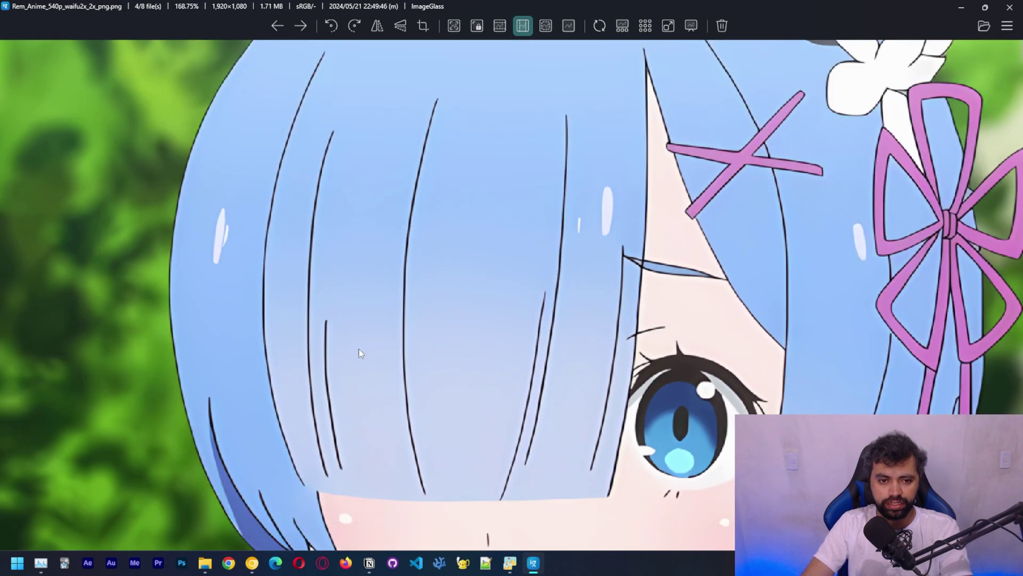
pyautogui.moveTo(370, 349); pyautogui.dragTo(507, 229)
# Compare Rem_Anime_540p, its 2x upscale and Rem_Anime_1080p by alternating between them, and close the image viewer
pyautogui.press('Left')
pyautogui.press('Right')
pyautogui.press('Left')
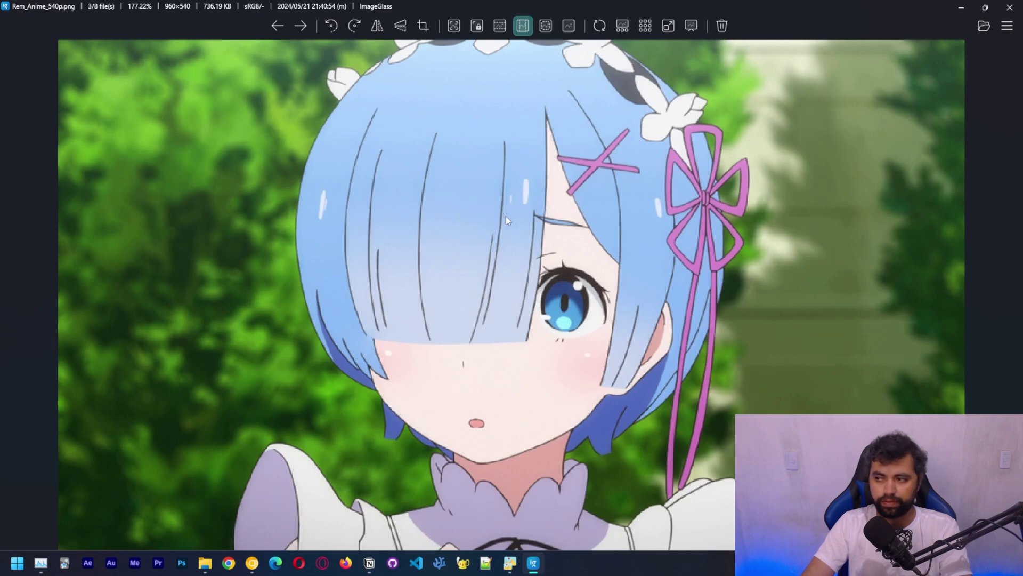
pyautogui.press('Right')
pyautogui.press('Right')
pyautogui.press('Right')
pyautogui.press('Left')
pyautogui.press('Right')
pyautogui.press('Left')
pyautogui.press('Left')
pyautogui.press('Right')
pyautogui.press('Left')
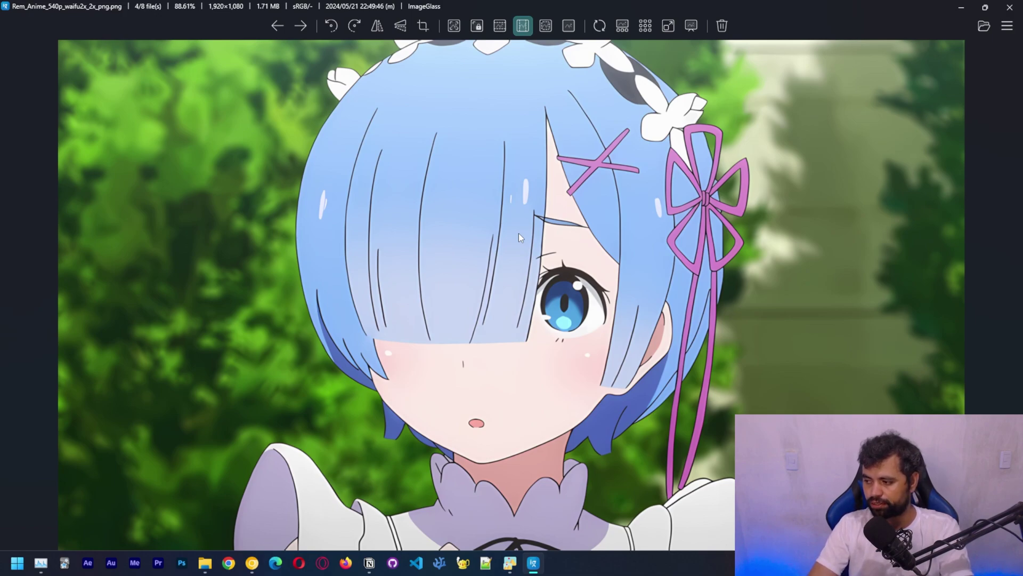
pyautogui.press('Right')
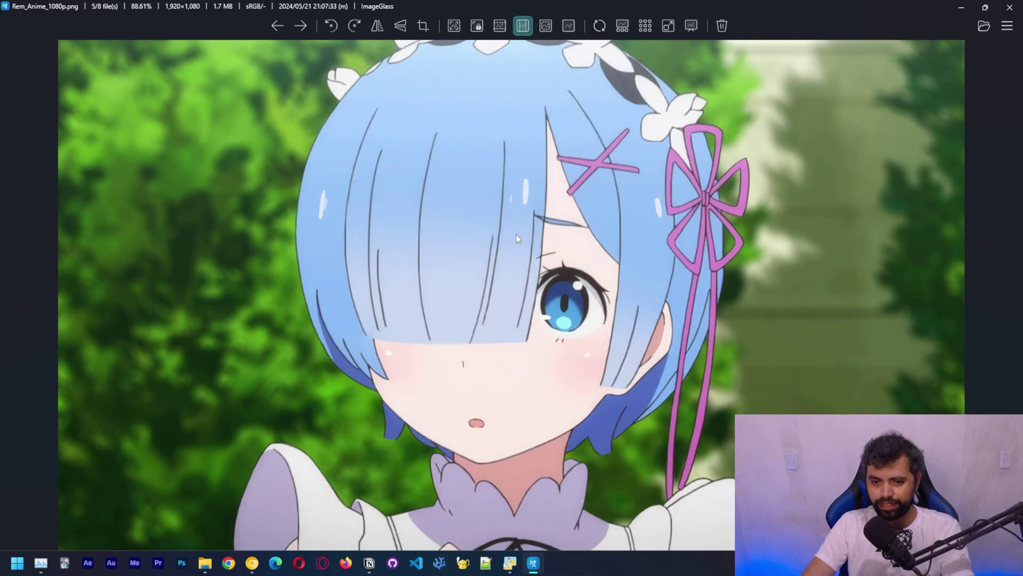
pyautogui.press('Right')
pyautogui.press('Left')
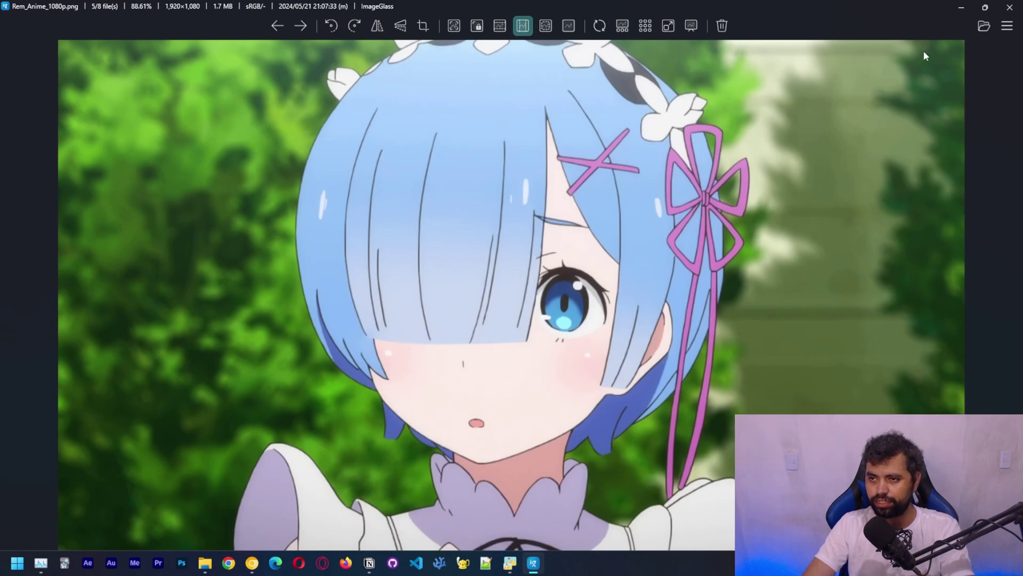
pyautogui.click(1009, 7)
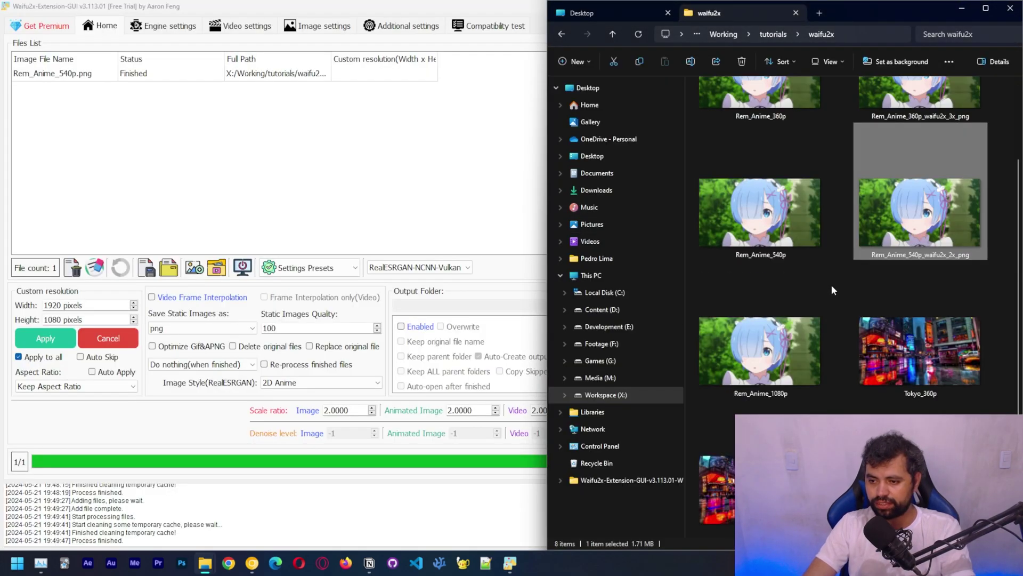
# Clear Rem_Anime_540p.png from the files list and add Tokyo_360p.jpg from the waifu2x folder instead
pyautogui.click(897, 330)
pyautogui.click(263, 74)
pyautogui.press('Delete')
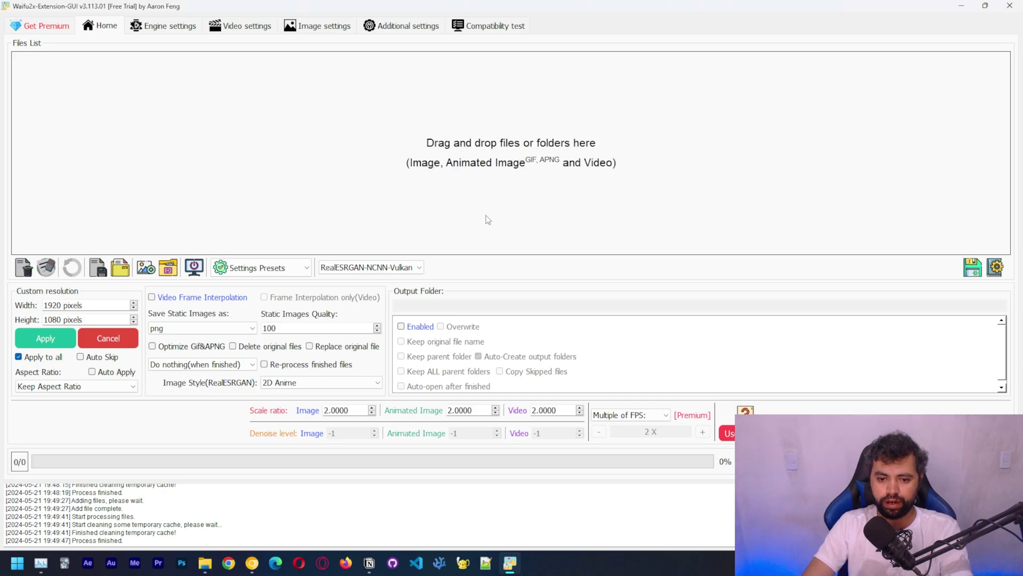
pyautogui.moveTo(206, 562)
pyautogui.click(149, 501)
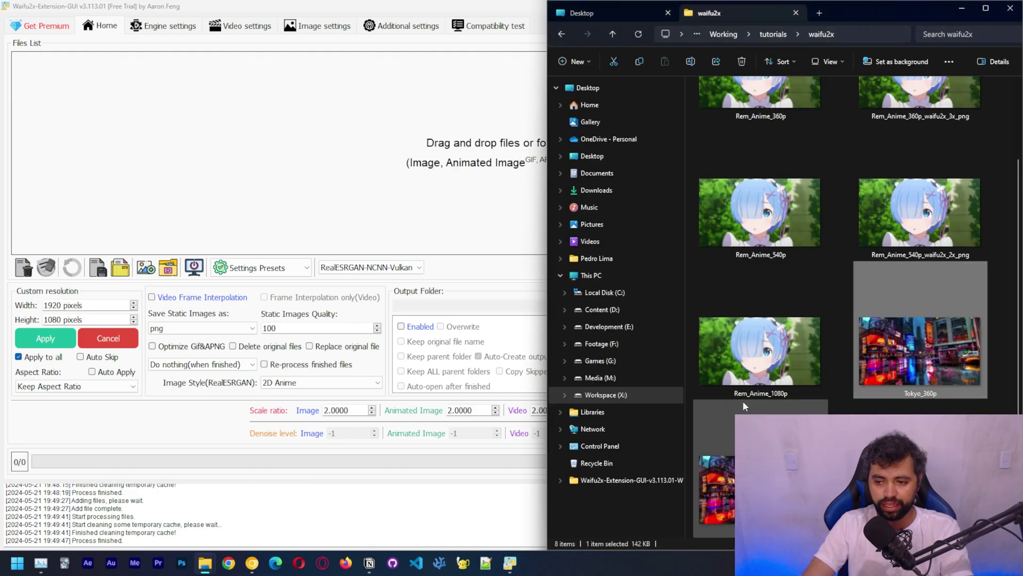
pyautogui.moveTo(916, 348); pyautogui.dragTo(373, 210)
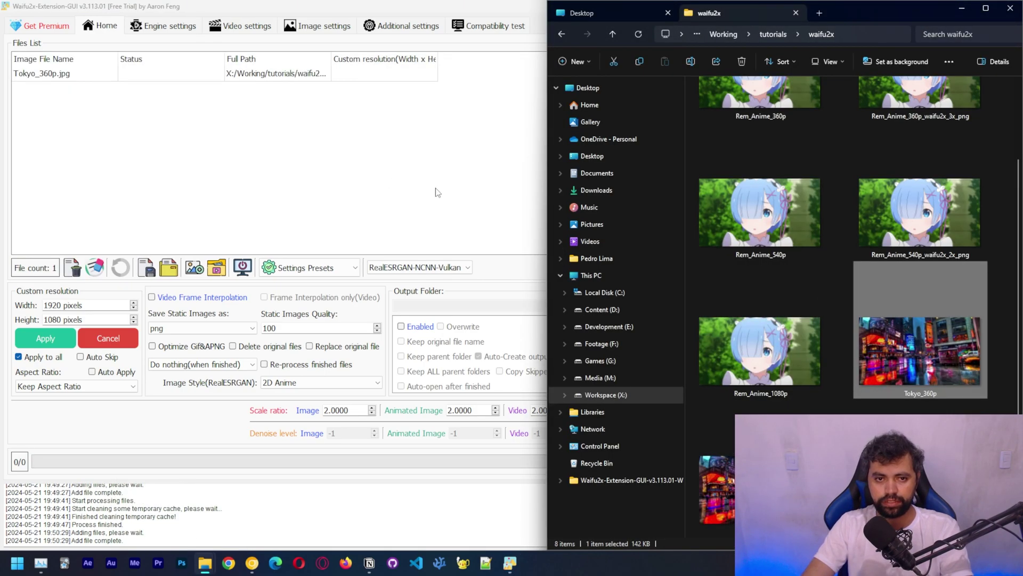
# Open Tokyo_360p in the image viewer and examine its street signs, vehicles and people up close
pyautogui.doubleClick(932, 344)
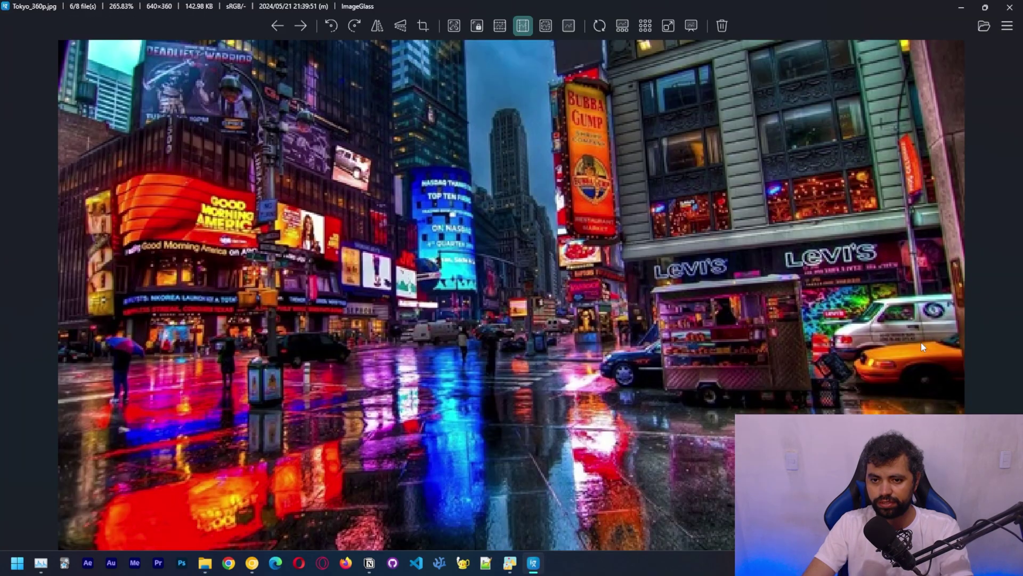
pyautogui.scroll(3, 225, 283)
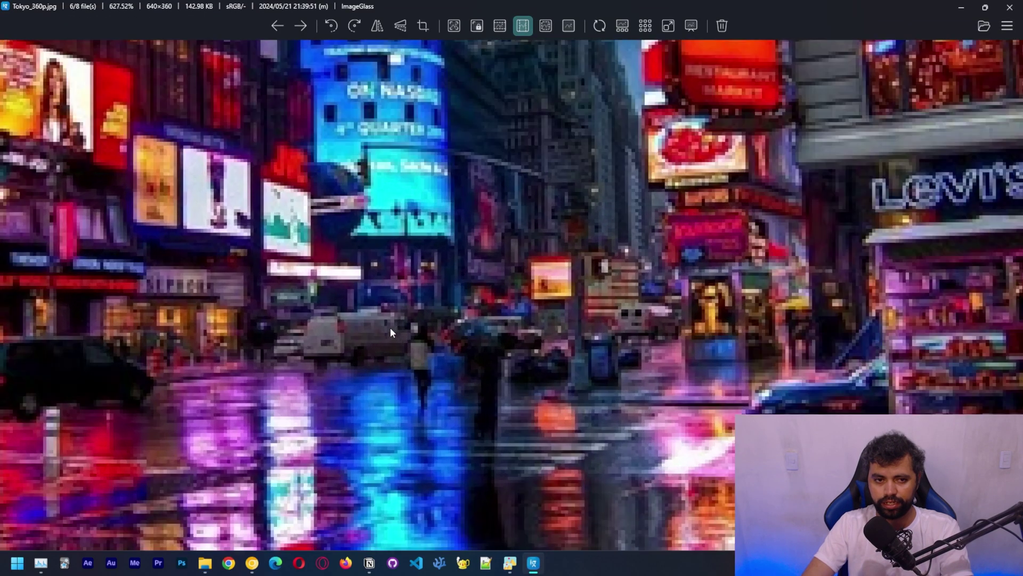
pyautogui.scroll(2, 477, 414)
pyautogui.scroll(-4, 478, 414)
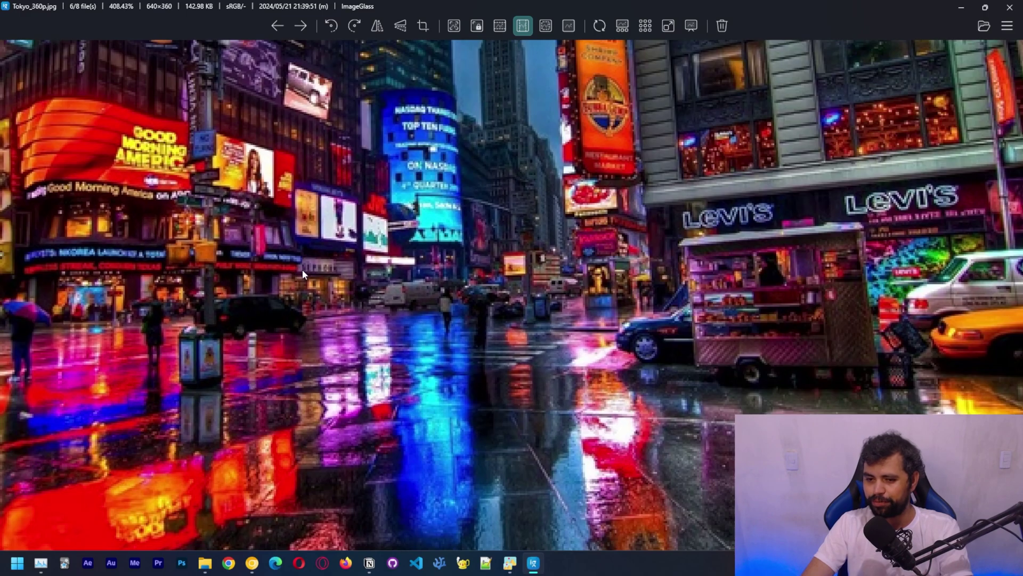
pyautogui.scroll(8, 341, 286)
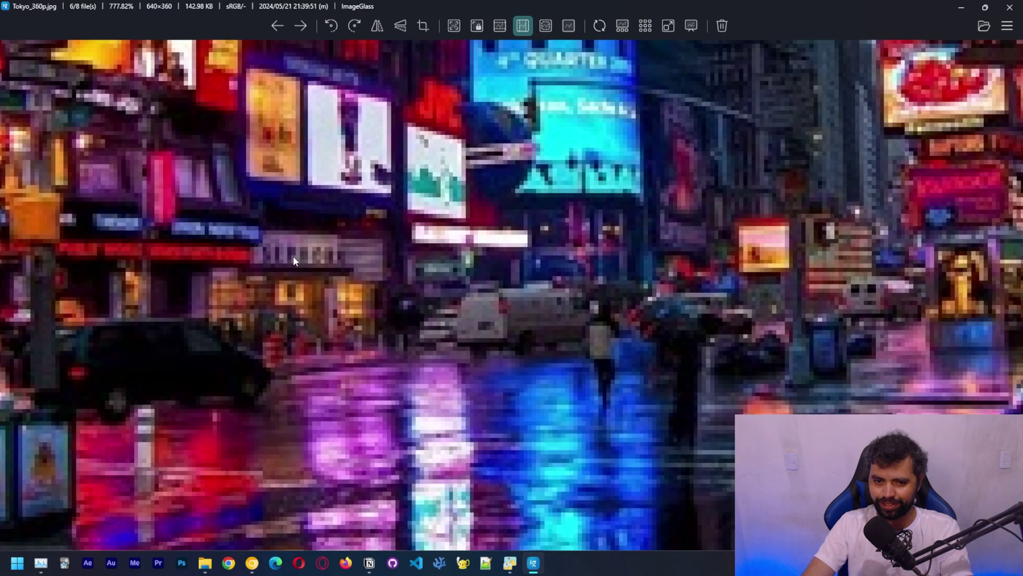
# Switch from Tokyo_360p to Tokyo_1080p and examine its billboards, signs and vehicles up close
pyautogui.scroll(-5, 480, 290)
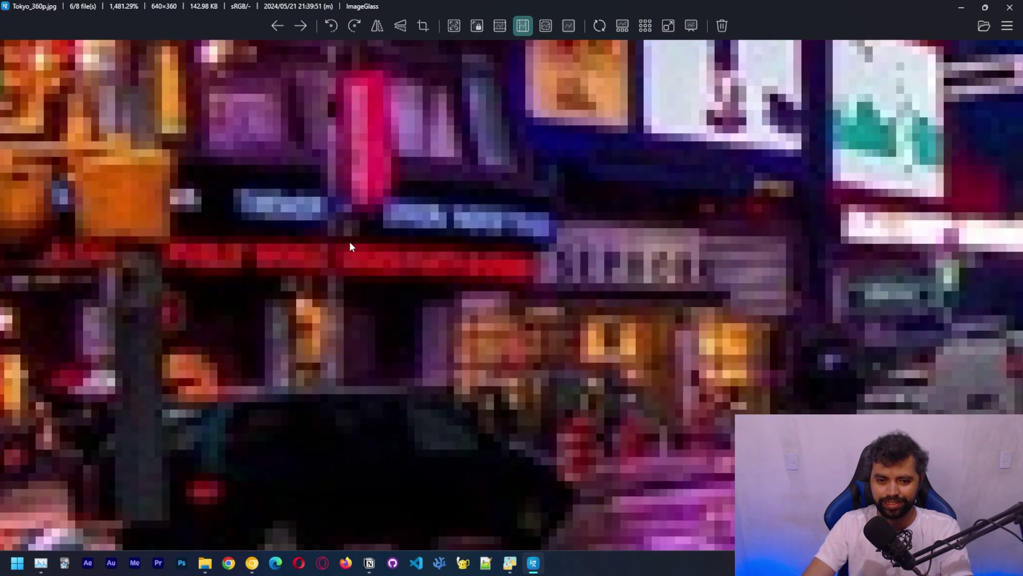
pyautogui.press('Right')
pyautogui.press('Right')
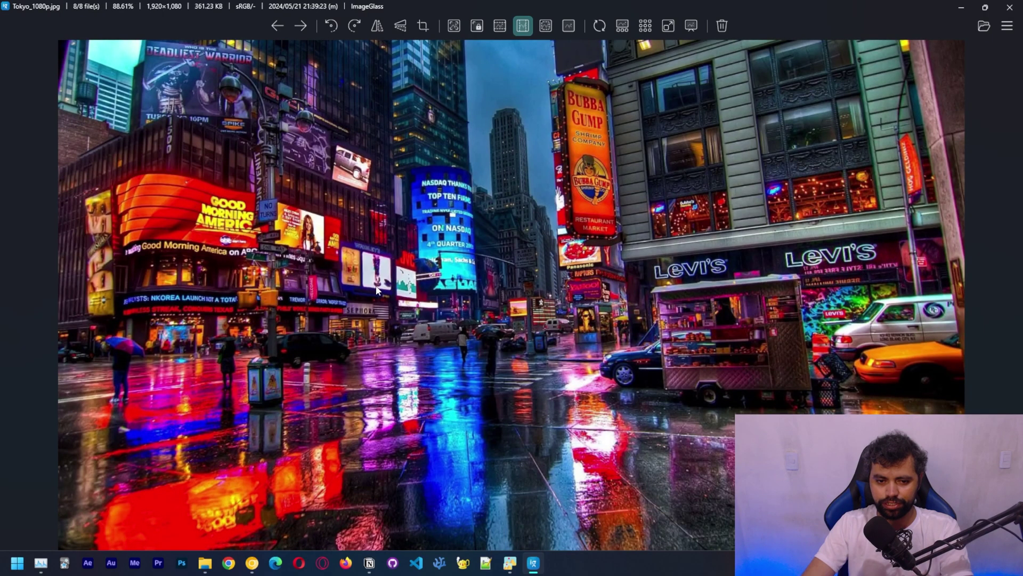
pyautogui.scroll(5, 378, 287)
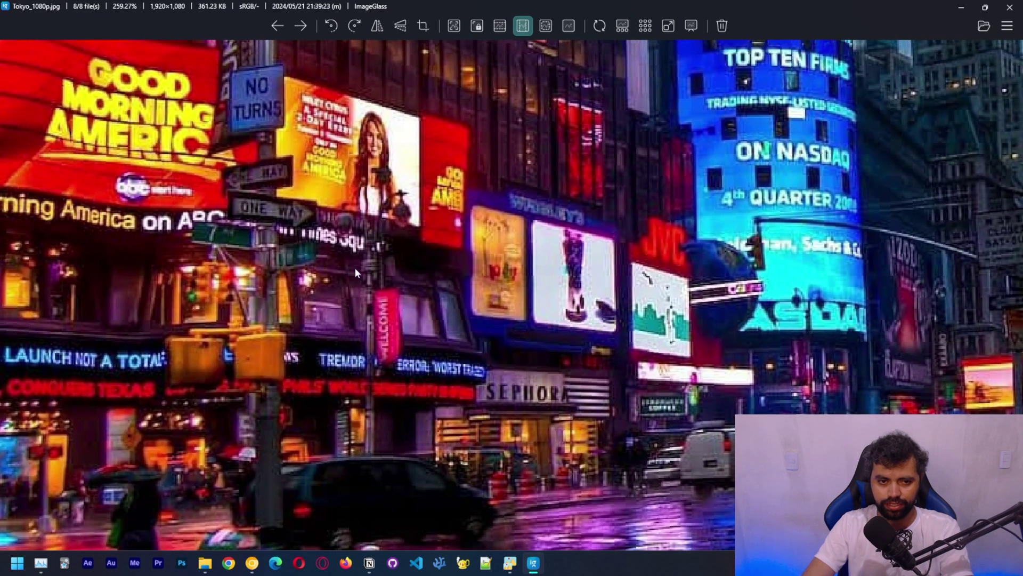
pyautogui.moveTo(355, 267); pyautogui.dragTo(314, 266)
pyautogui.moveTo(759, 356); pyautogui.dragTo(407, 263)
pyautogui.scroll(3, 635, 306)
pyautogui.scroll(-8, 464, 344)
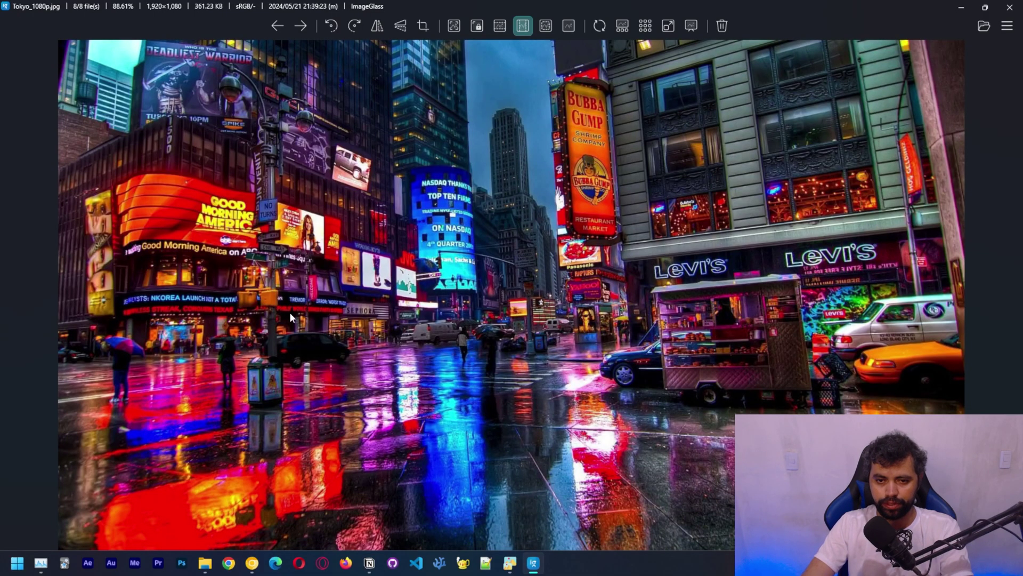
# Return to Tokyo_360p and review it against the 1080p version, and close the image viewer
pyautogui.press('Left')
pyautogui.press('Left')
pyautogui.press('Left')
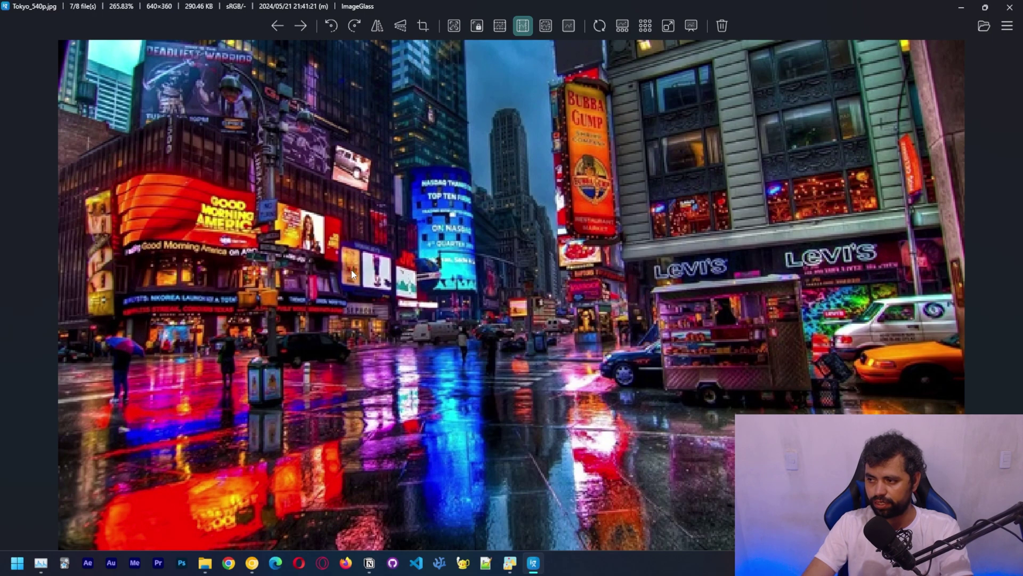
pyautogui.press('Right')
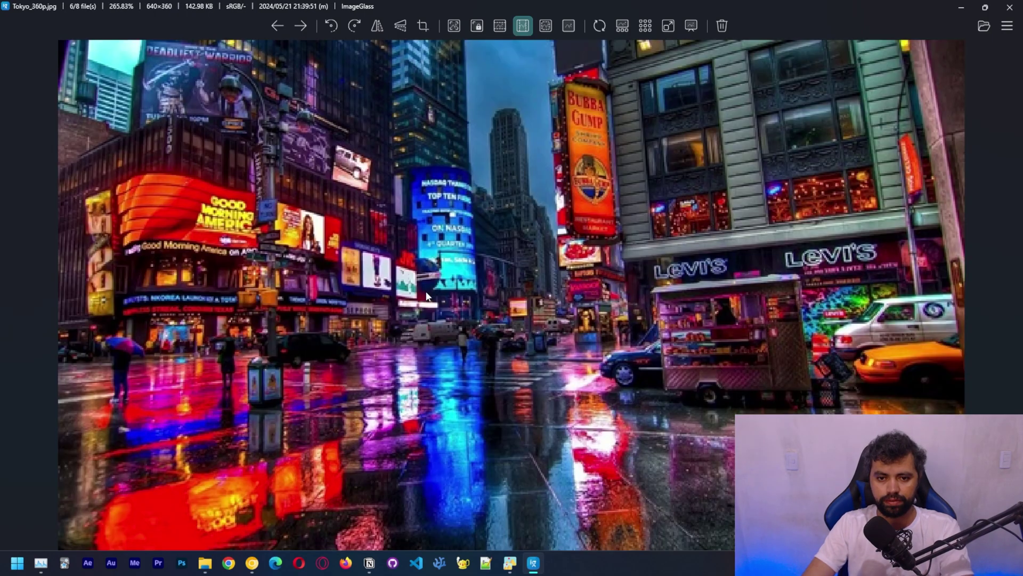
pyautogui.scroll(-3, 441, 301)
pyautogui.scroll(5, 442, 301)
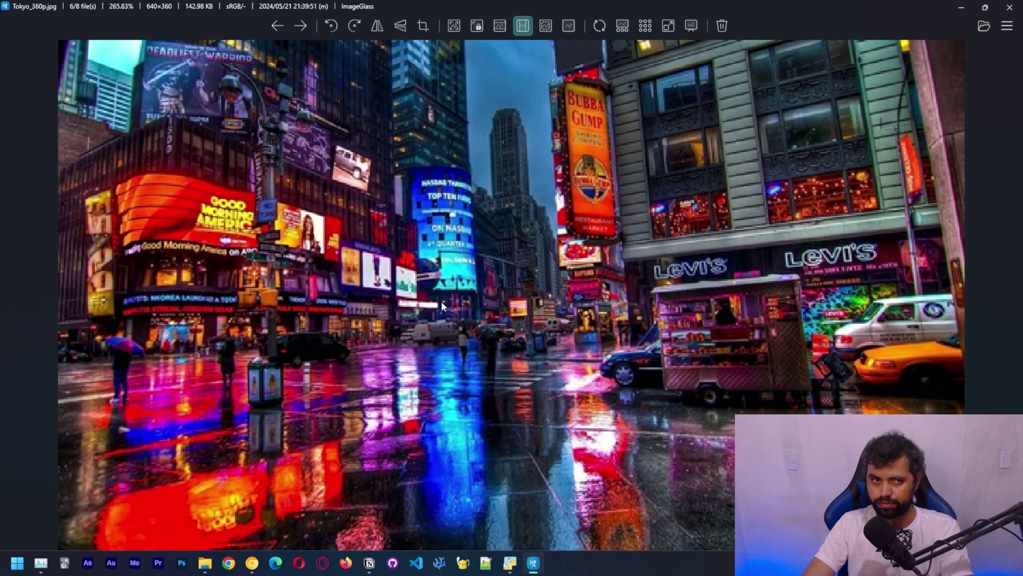
pyautogui.scroll(-2, 411, 301)
pyautogui.scroll(2, 469, 302)
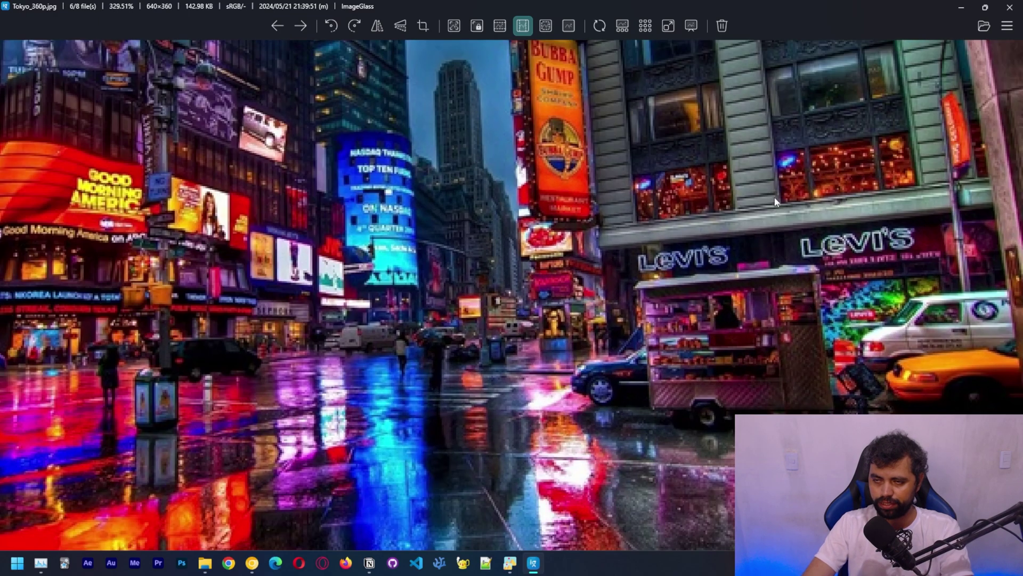
pyautogui.click(1009, 7)
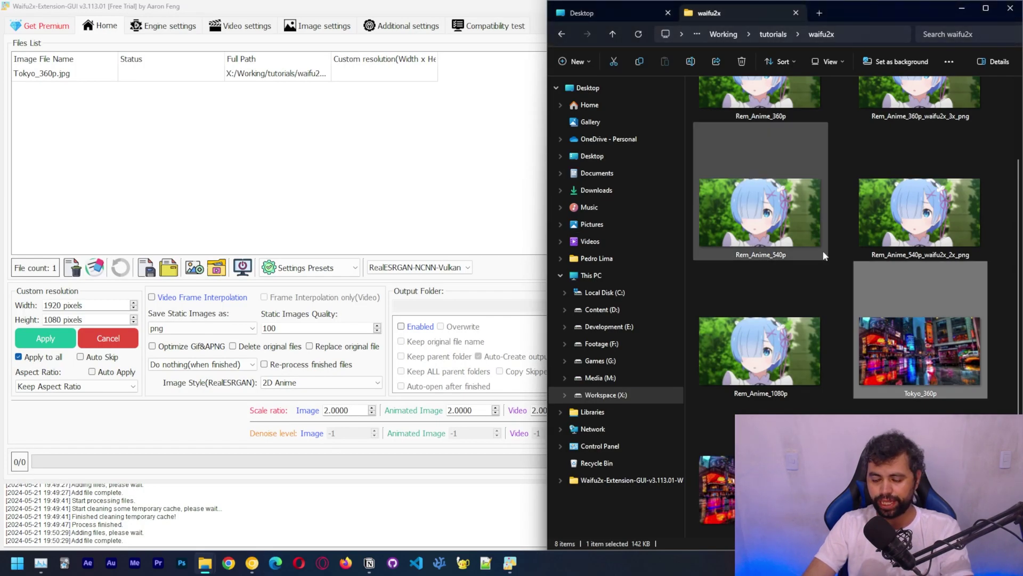
# Upscale Tokyo_360p.jpg with an image scale ratio of 3.0000 and the 3D Real-life image style
pyautogui.click(489, 177)
pyautogui.click(235, 76)
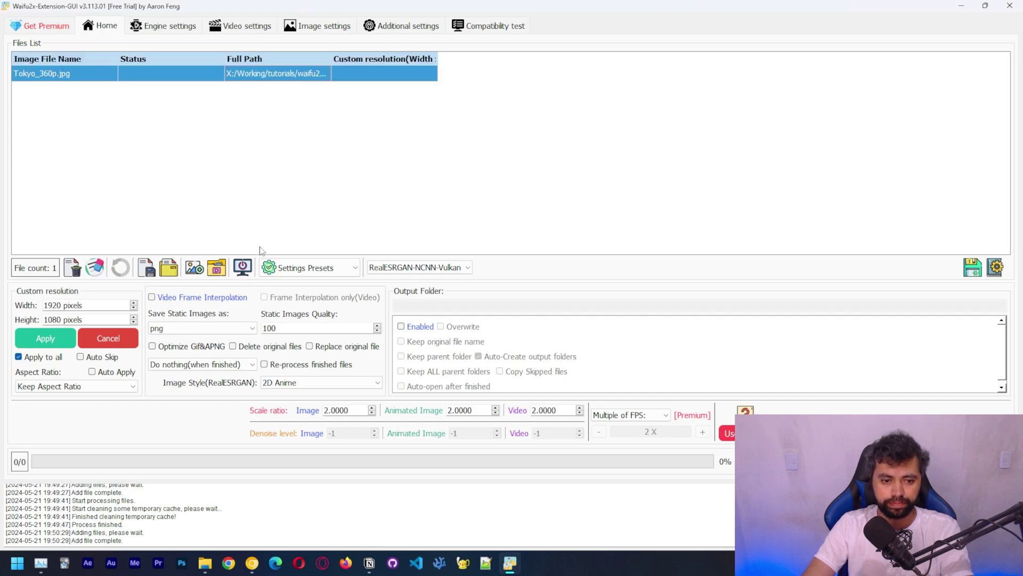
pyautogui.click(372, 409)
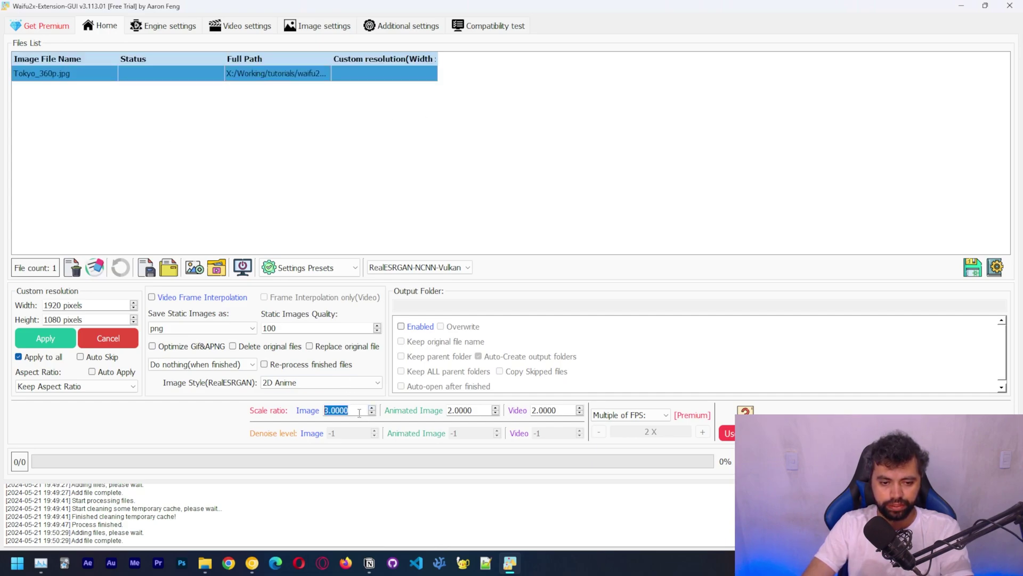
pyautogui.click(315, 383)
pyautogui.click(298, 395)
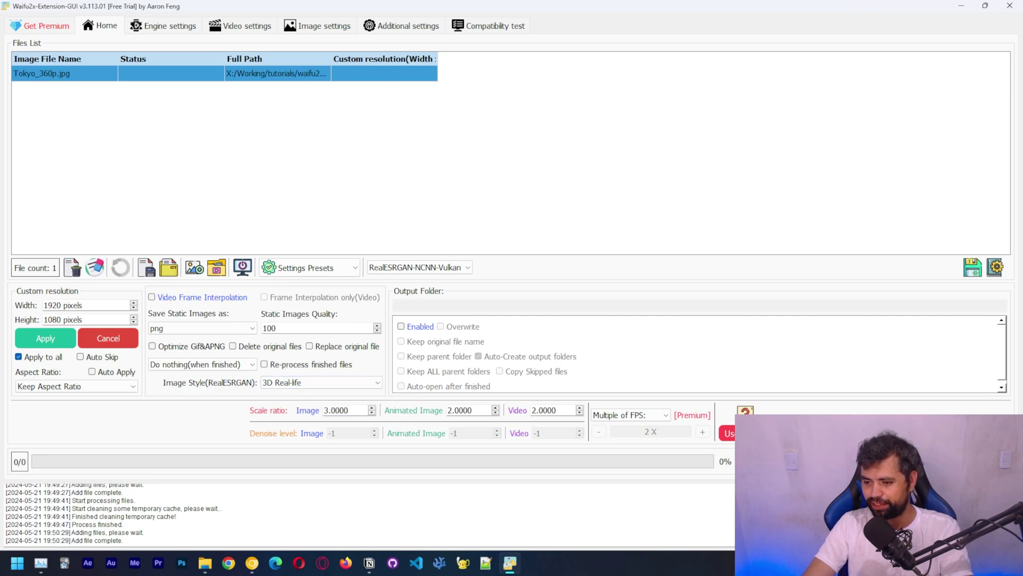
pyautogui.click(813, 424)
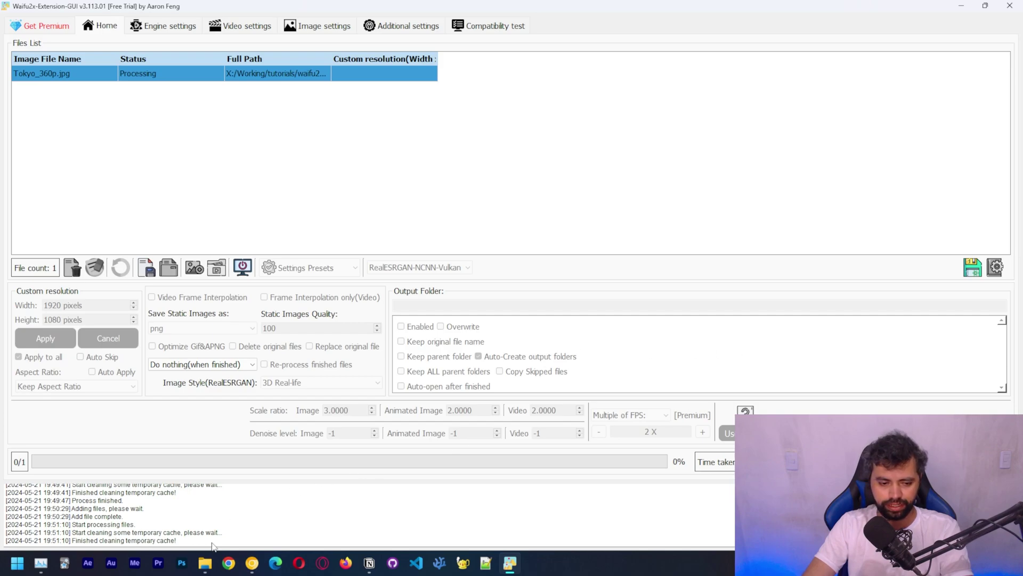
# Switch to the waifu2x folder in File Explorer and open Tokyo_360p_waifu2x_3x_jpg in the image viewer
pyautogui.moveTo(205, 562)
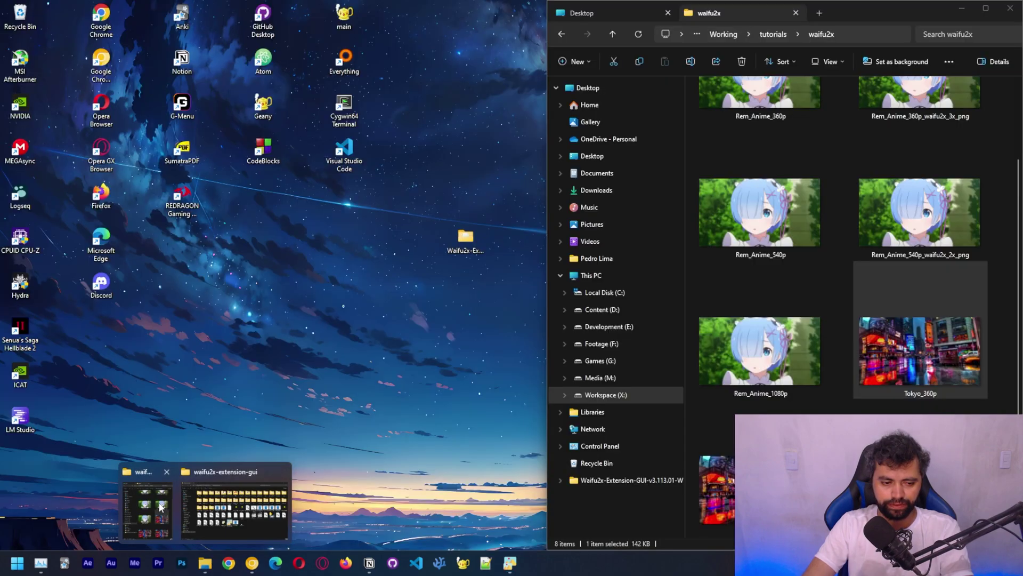
pyautogui.click(161, 506)
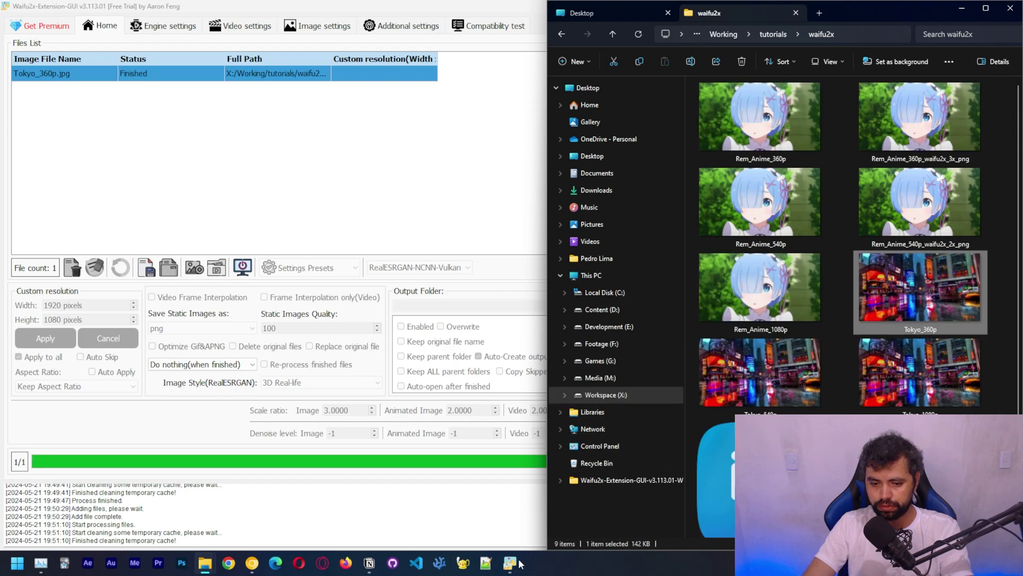
pyautogui.click(621, 345)
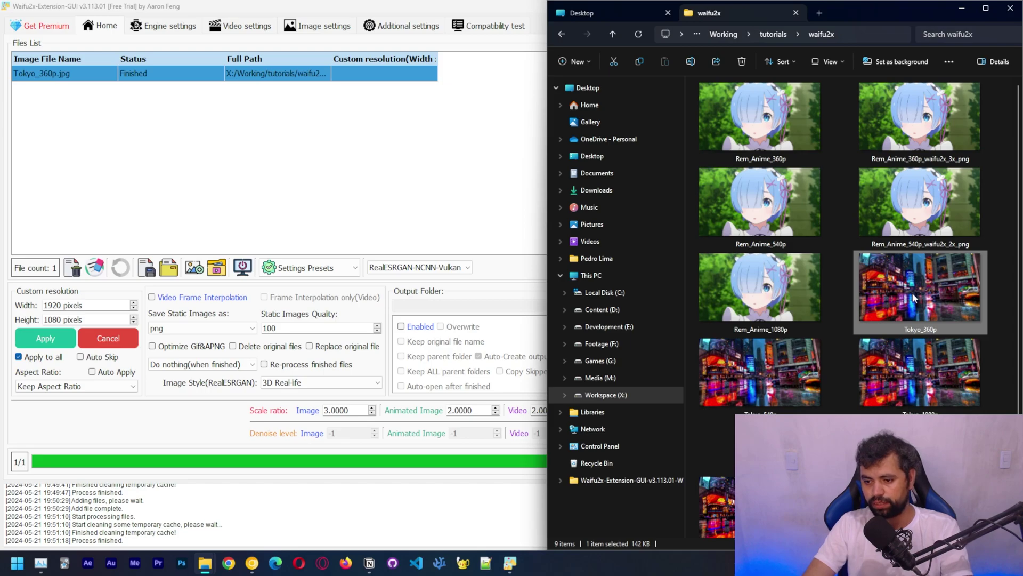
pyautogui.scroll(-2, 914, 304)
pyautogui.doubleClick(784, 351)
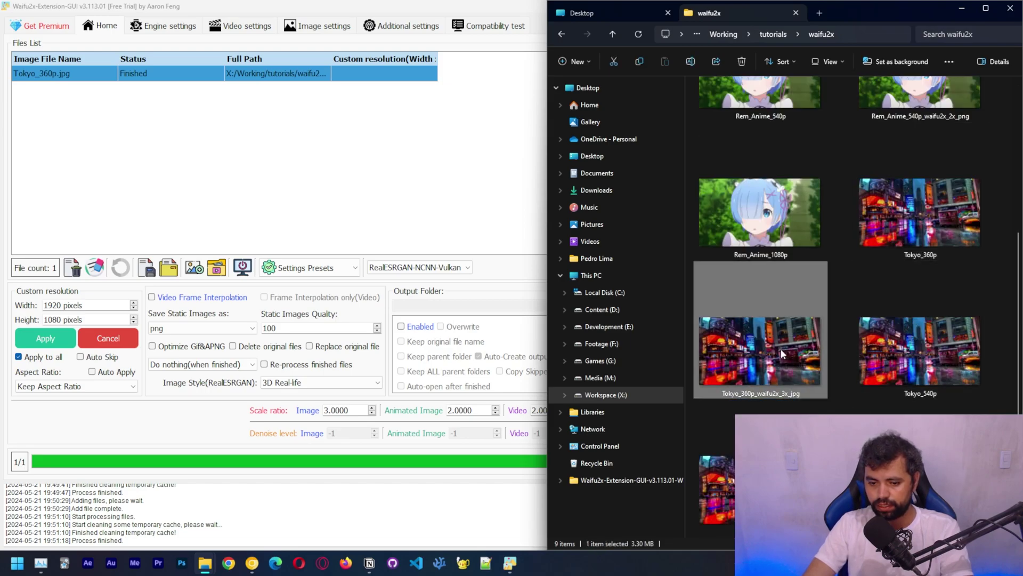
# Examine the Good Morning America billboard and nearby street signs in the 3x upscaled image
pyautogui.scroll(4, 306, 313)
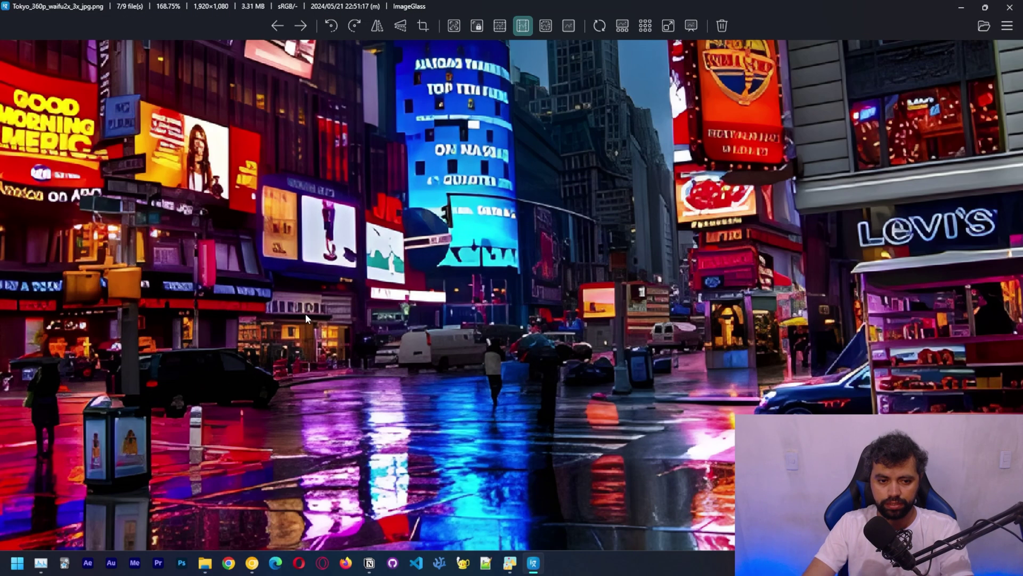
pyautogui.moveTo(162, 282); pyautogui.dragTo(497, 472)
pyautogui.scroll(2, 186, 298)
pyautogui.moveTo(187, 299); pyautogui.dragTo(515, 391)
pyautogui.scroll(-2, 323, 385)
pyautogui.moveTo(325, 426); pyautogui.dragTo(326, 305)
pyautogui.scroll(2, 331, 314)
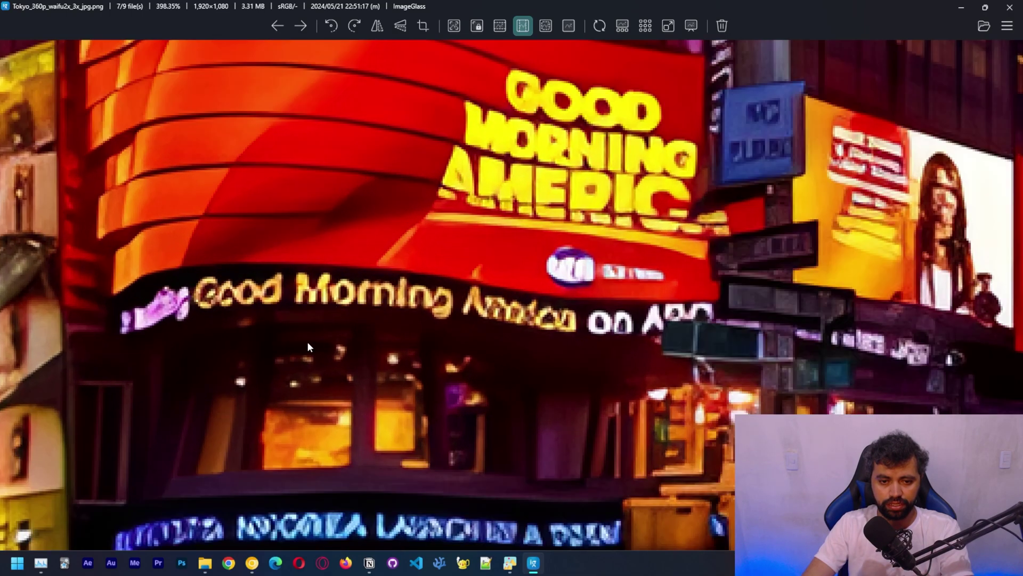
# Examine the cars, food cart and Levi's storefront in the 3x upscaled image
pyautogui.moveTo(375, 348); pyautogui.dragTo(556, 248)
pyautogui.moveTo(617, 383); pyautogui.dragTo(469, 242)
pyautogui.scroll(-3, 468, 241)
pyautogui.moveTo(751, 310); pyautogui.dragTo(441, 252)
pyautogui.moveTo(815, 326); pyautogui.dragTo(511, 265)
pyautogui.moveTo(784, 296); pyautogui.dragTo(493, 351)
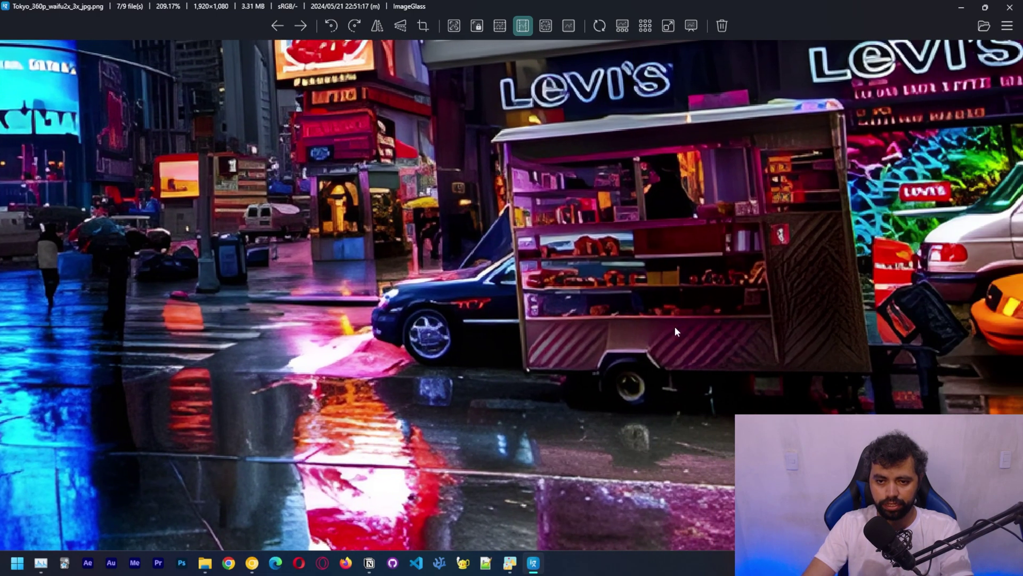
pyautogui.moveTo(765, 277); pyautogui.dragTo(544, 379)
pyautogui.scroll(-3, 688, 305)
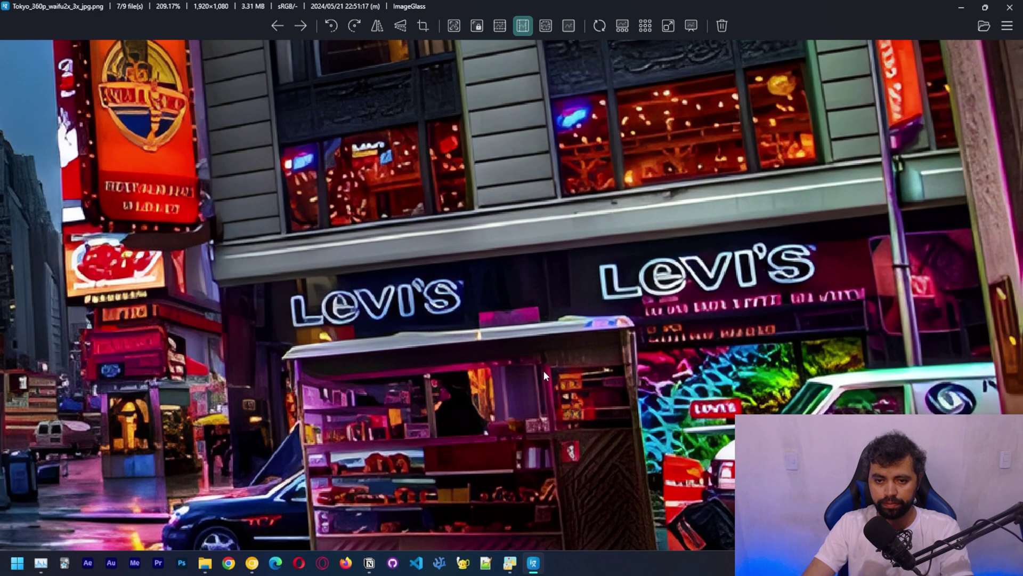
# Compare Tokyo_360p with its 3x upscale by alternating between them, and close the image viewer
pyautogui.press('Left')
pyautogui.press('Right')
pyautogui.press('Left')
pyautogui.press('Right')
pyautogui.press('Left')
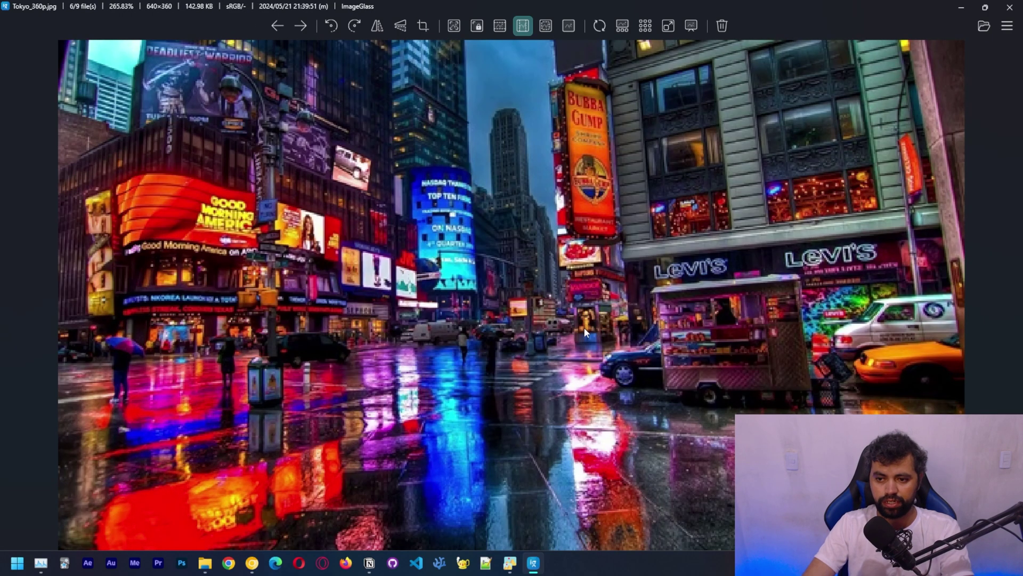
pyautogui.press('Right')
pyautogui.press('Left')
pyautogui.press('Right')
pyautogui.press('Left')
pyautogui.press('Right')
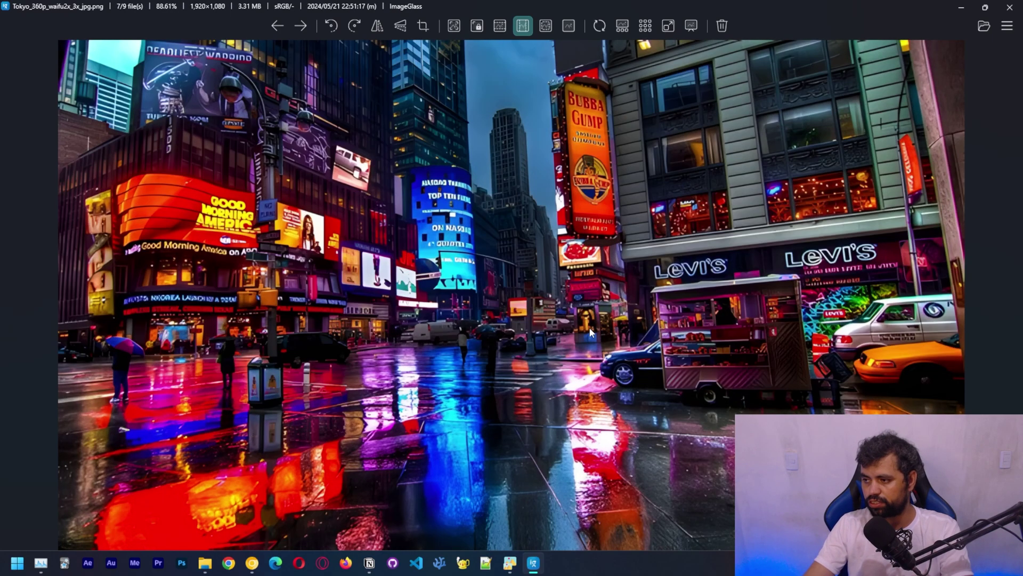
pyautogui.press('Left')
pyautogui.press('Right')
pyautogui.press('Left')
pyautogui.press('Right')
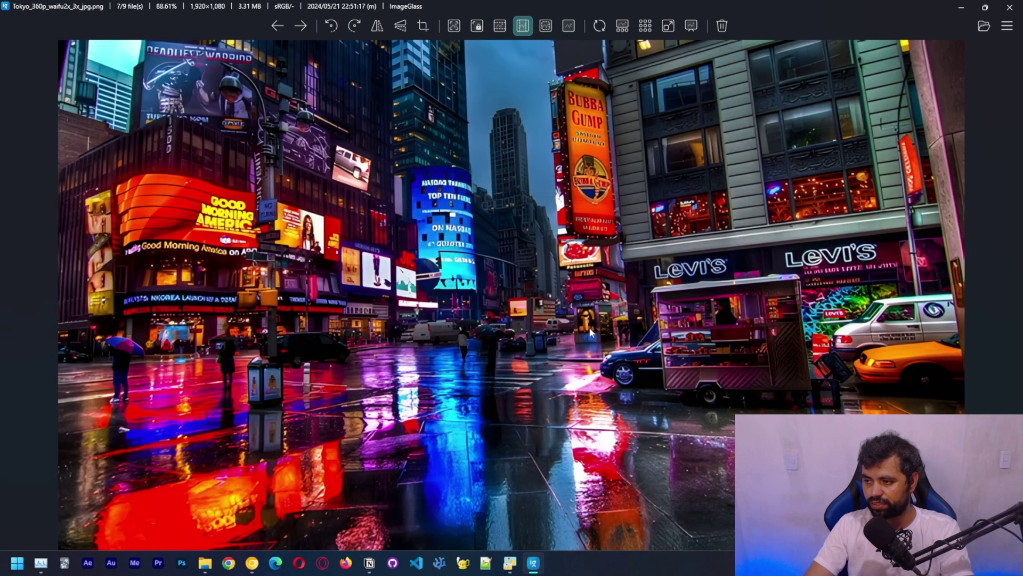
pyautogui.press('Left')
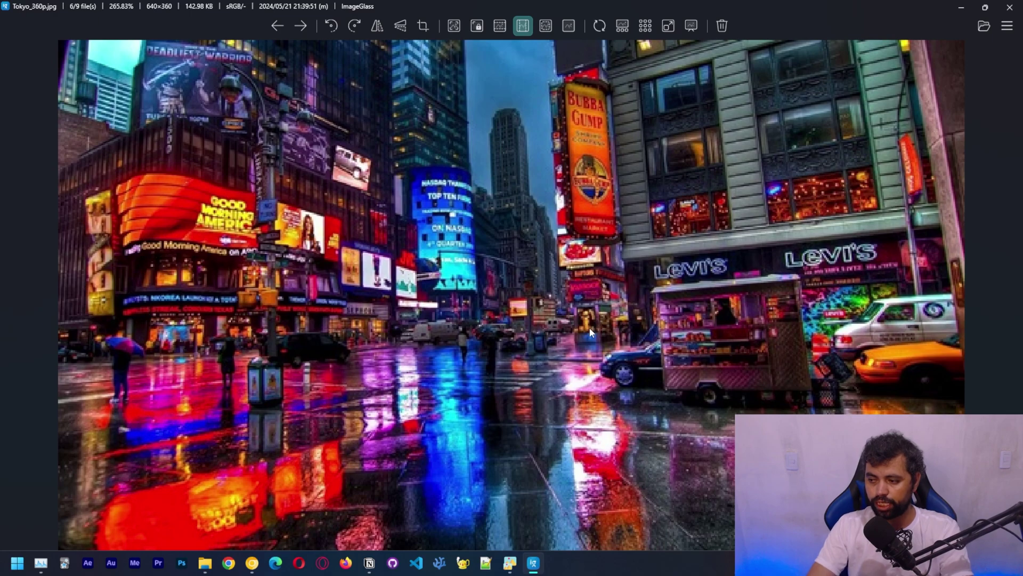
pyautogui.press('Right')
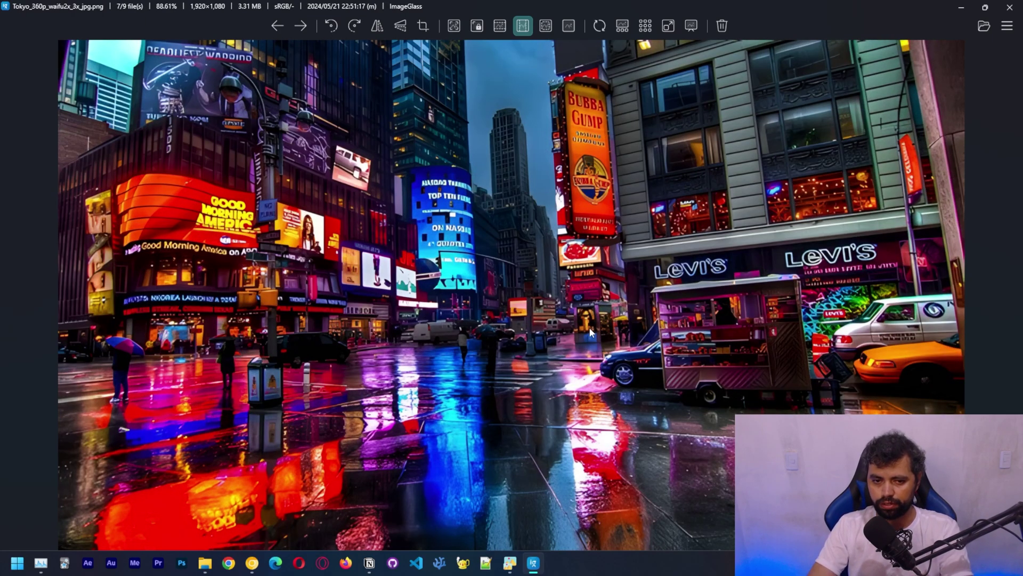
pyautogui.press('Right')
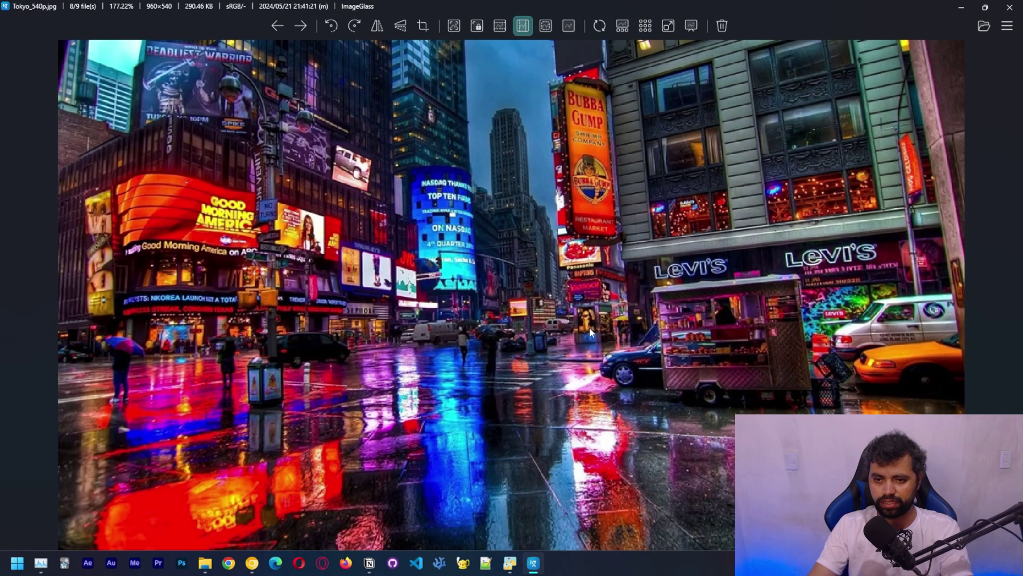
pyautogui.click(1009, 7)
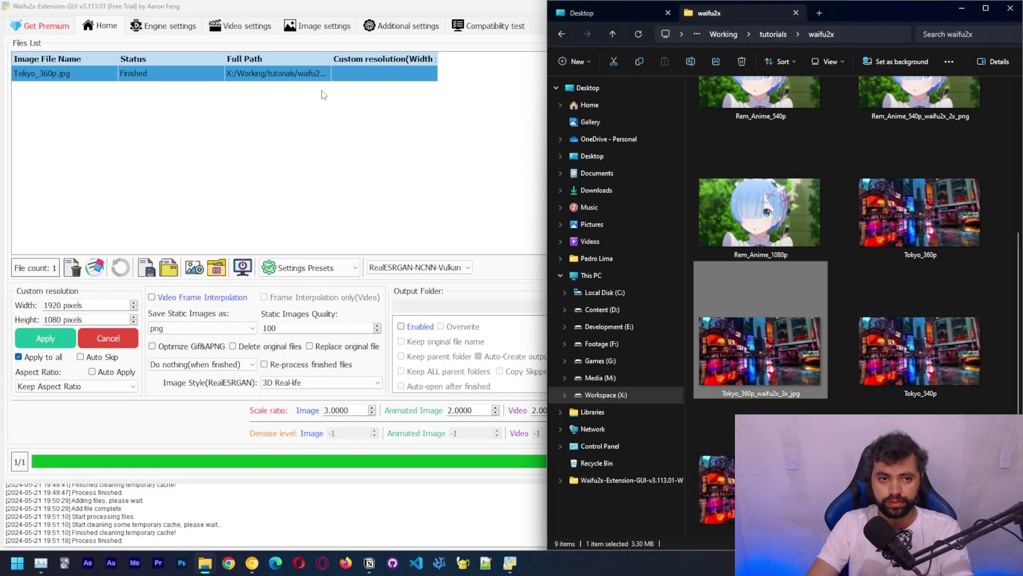
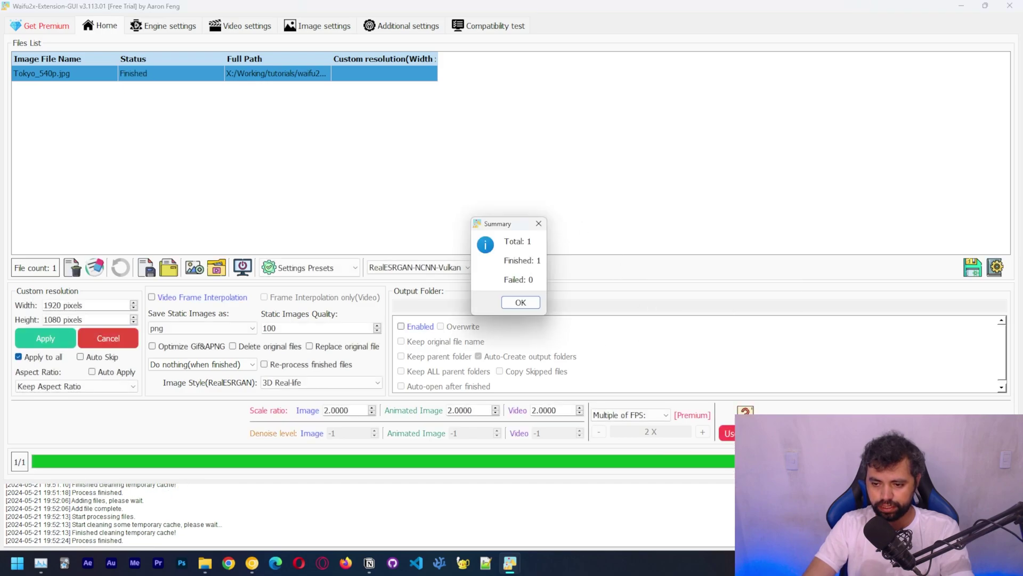
# Dismiss the processing summary for Tokyo_540p.jpg and view the original and its 2x upscale from the waifu2x folder
pyautogui.click(521, 302)
pyautogui.moveTo(206, 562)
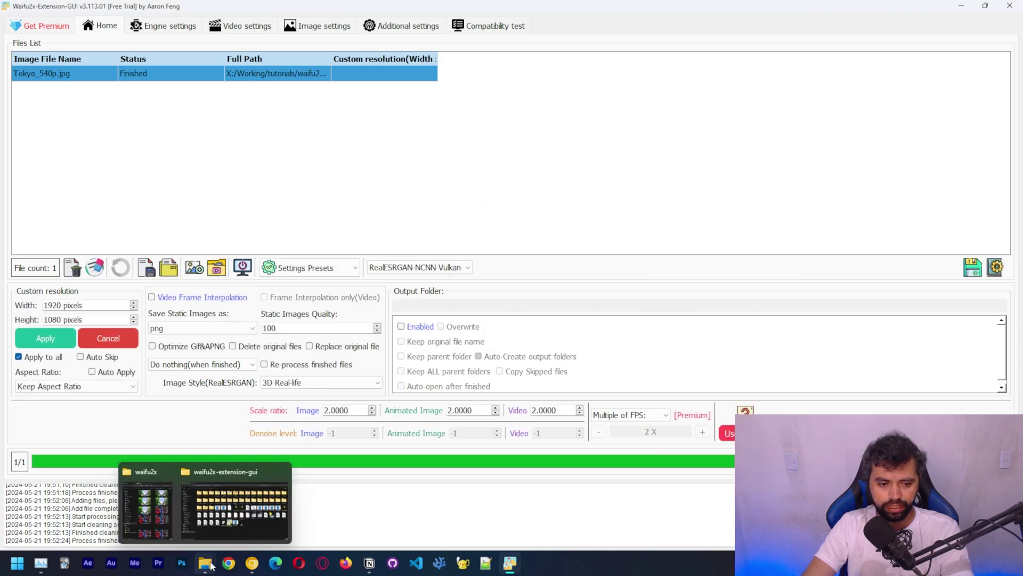
pyautogui.click(148, 504)
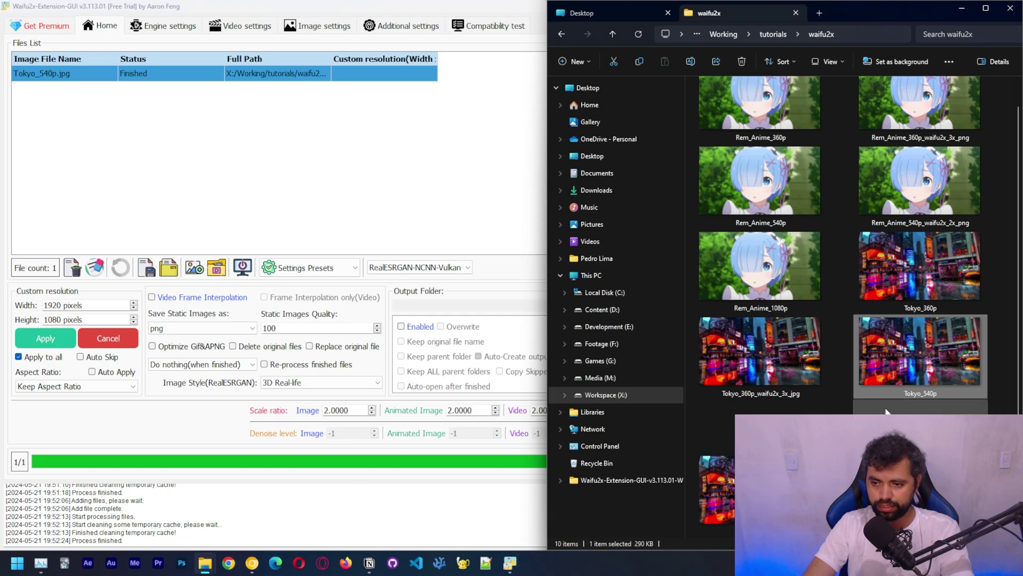
pyautogui.click(934, 285)
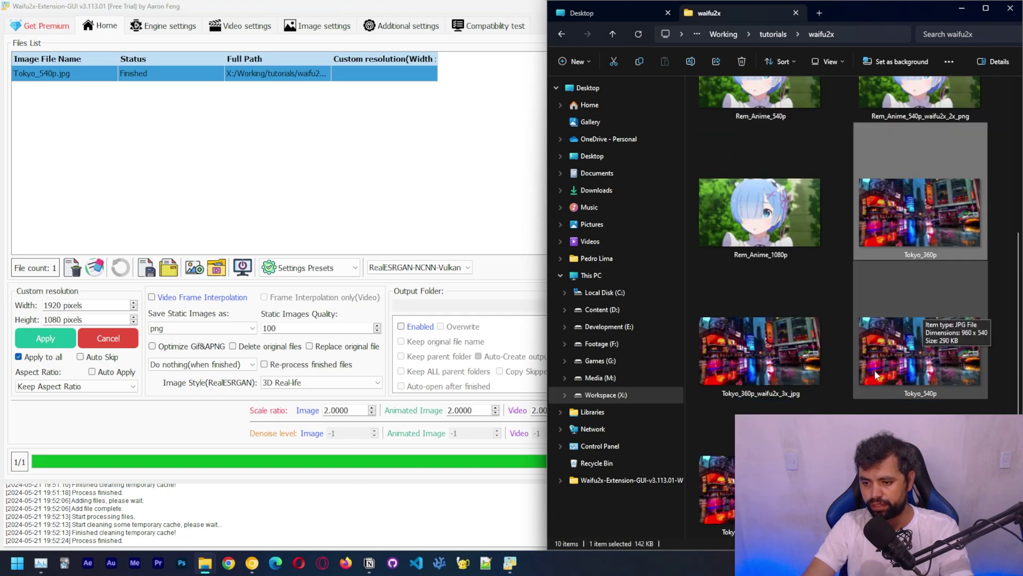
pyautogui.click(903, 371)
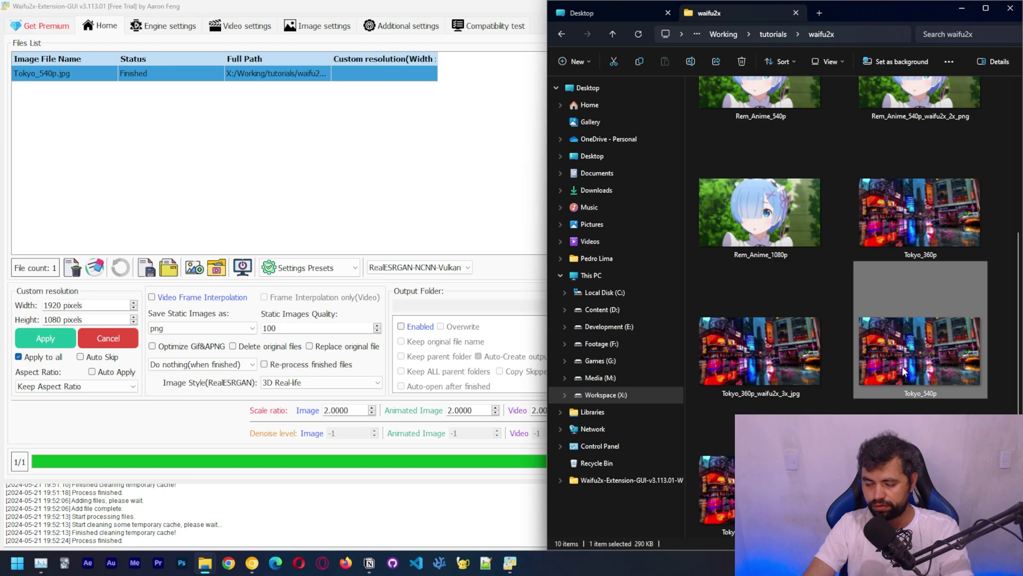
pyautogui.doubleClick(903, 372)
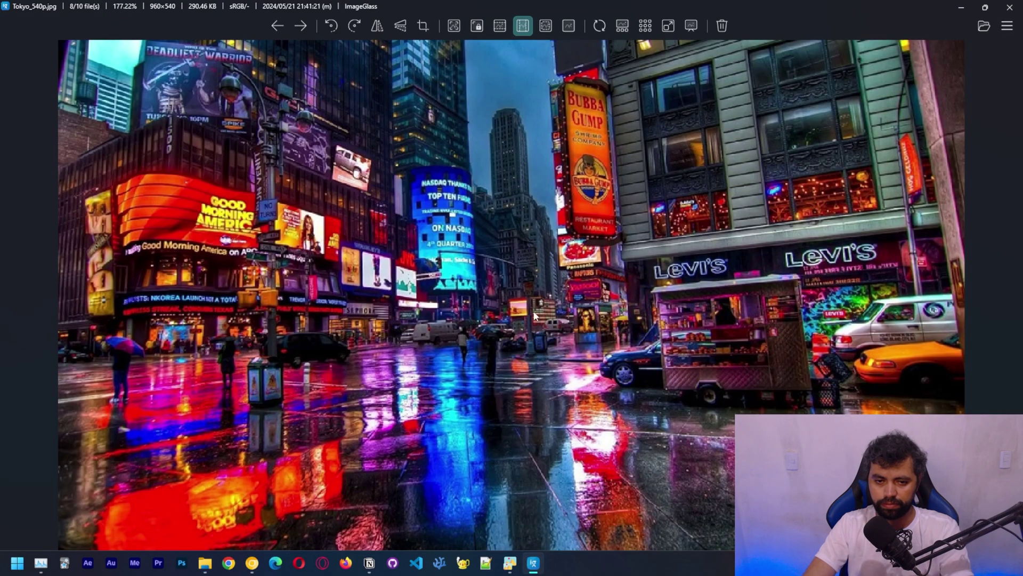
pyautogui.press('Right')
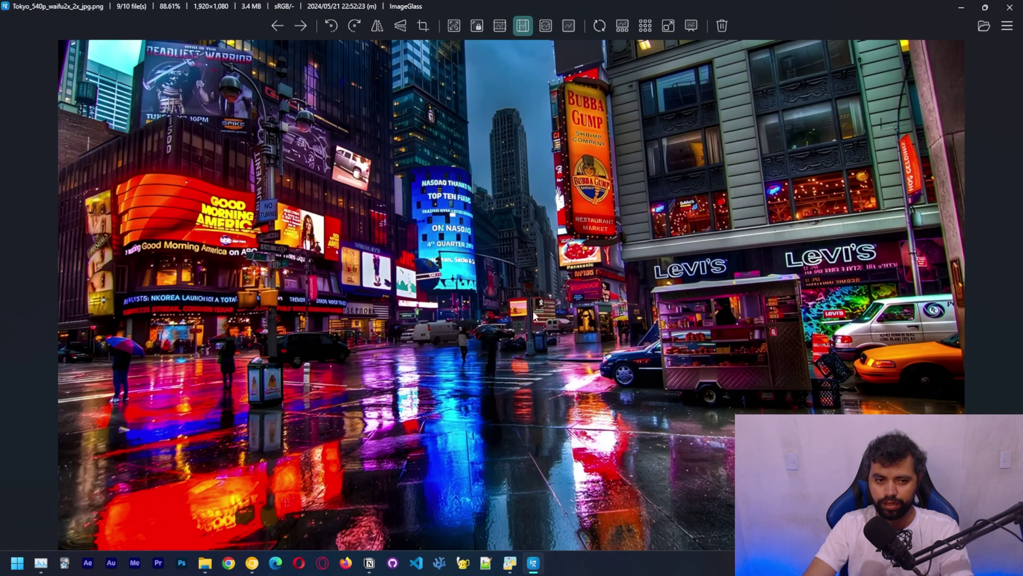
# Compare the original Tokyo_540p image with its 2x upscale by alternating between them
pyautogui.press('Left')
pyautogui.press('Right')
pyautogui.press('Left')
pyautogui.press('Right')
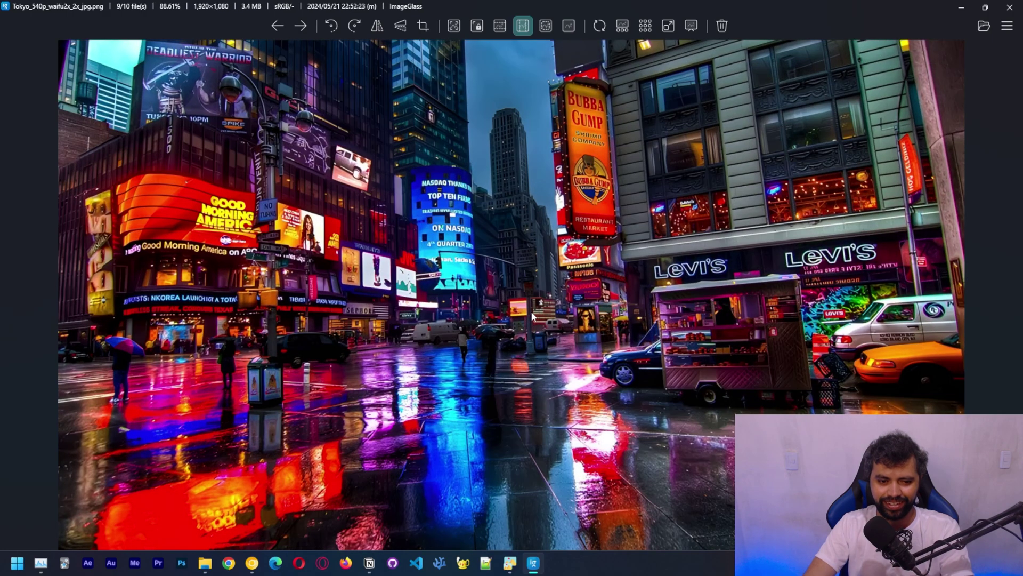
pyautogui.press('Left')
pyautogui.press('Right')
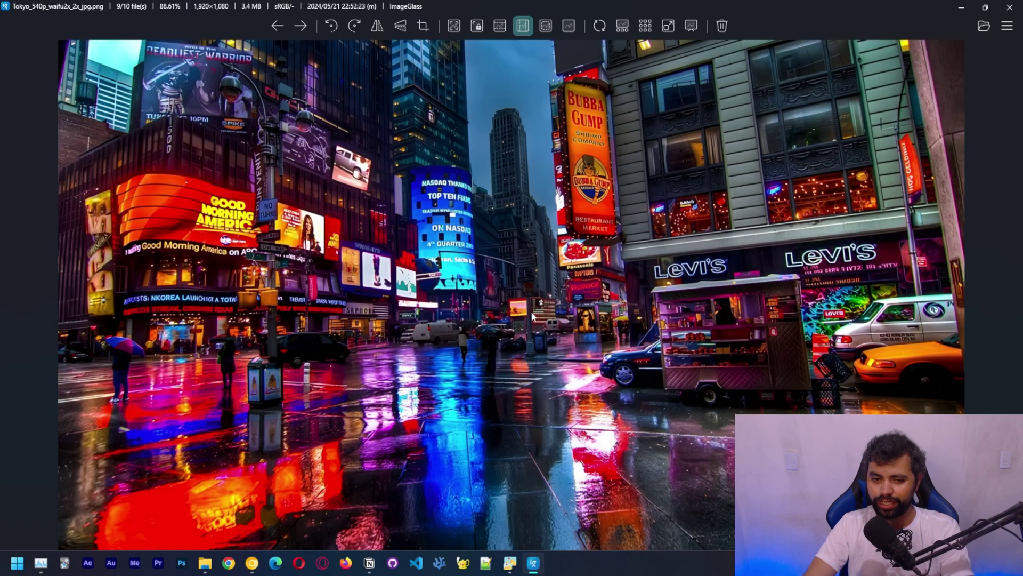
pyautogui.press('Left')
pyautogui.press('Right')
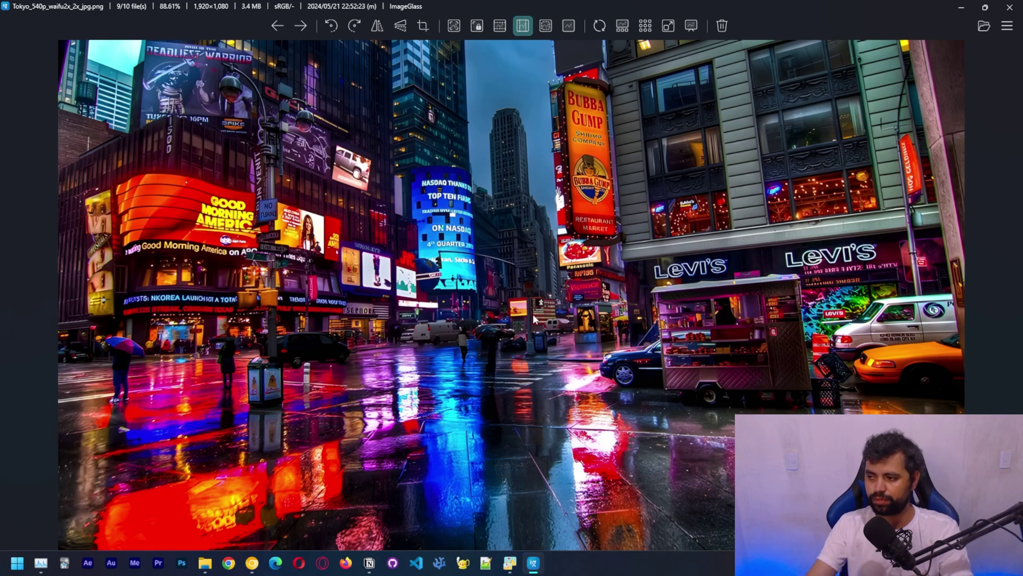
pyautogui.press('Left')
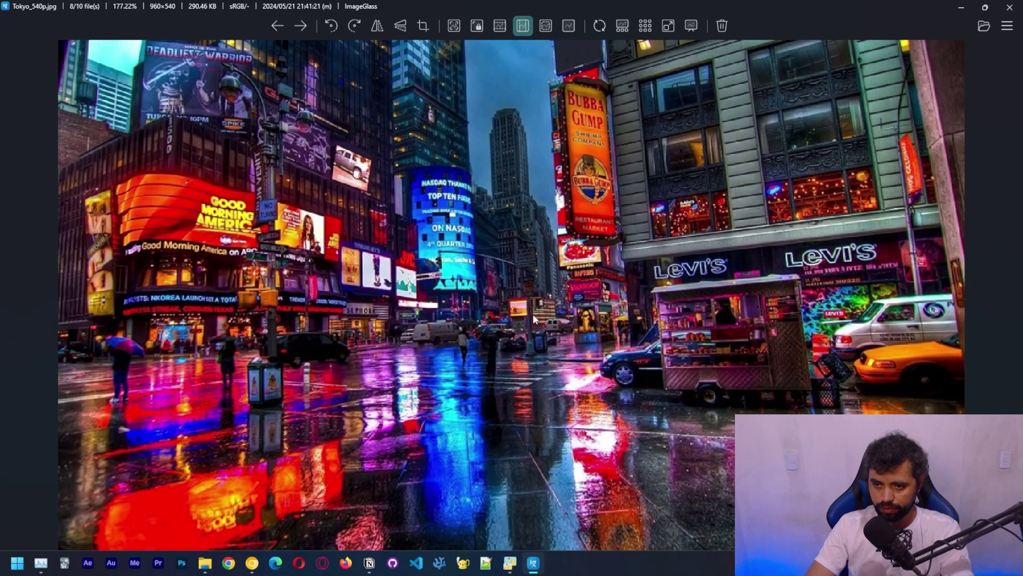
pyautogui.press('Right')
pyautogui.press('Left')
pyautogui.press('Right')
# Examine the food cart and Levi's storefront in the Tokyo_540p 2x upscale and check them against the original
pyautogui.scroll(6, 751, 356)
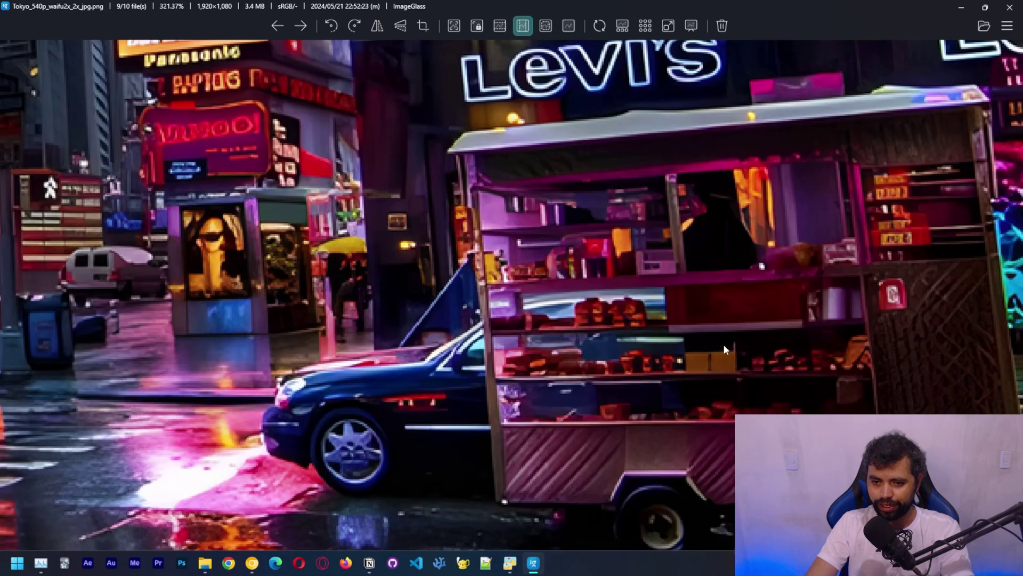
pyautogui.scroll(2, 593, 309)
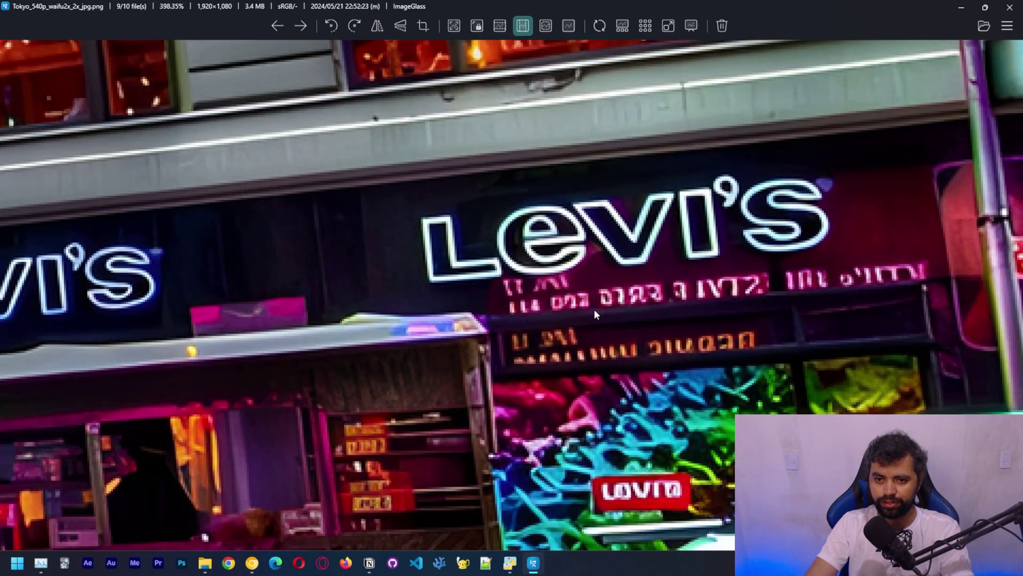
pyautogui.press('Left')
pyautogui.press('Right')
pyautogui.press('Left')
pyautogui.press('Right')
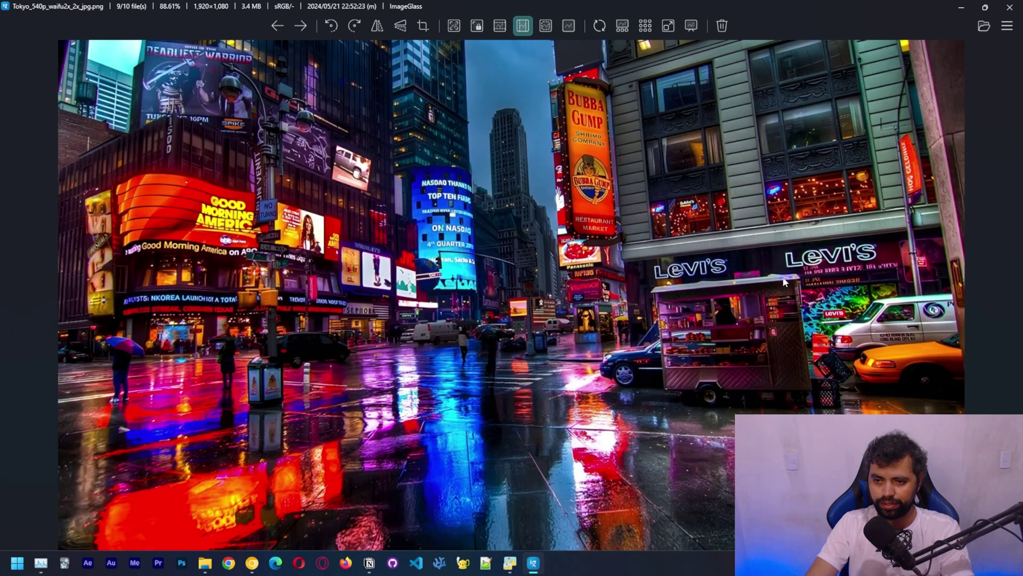
pyautogui.press('Left')
pyautogui.press('Right')
pyautogui.press('Left')
pyautogui.press('Right')
# Compare the native Tokyo_1080p image with the 2x upscale of Tokyo_540p by alternating between them
pyautogui.press('Right')
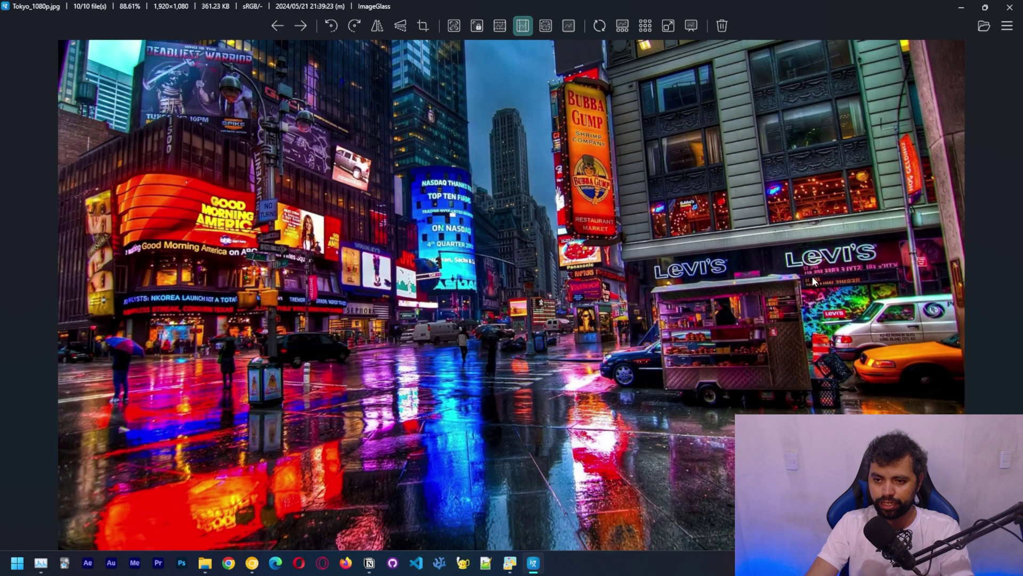
pyautogui.press('Left')
pyautogui.press('Right')
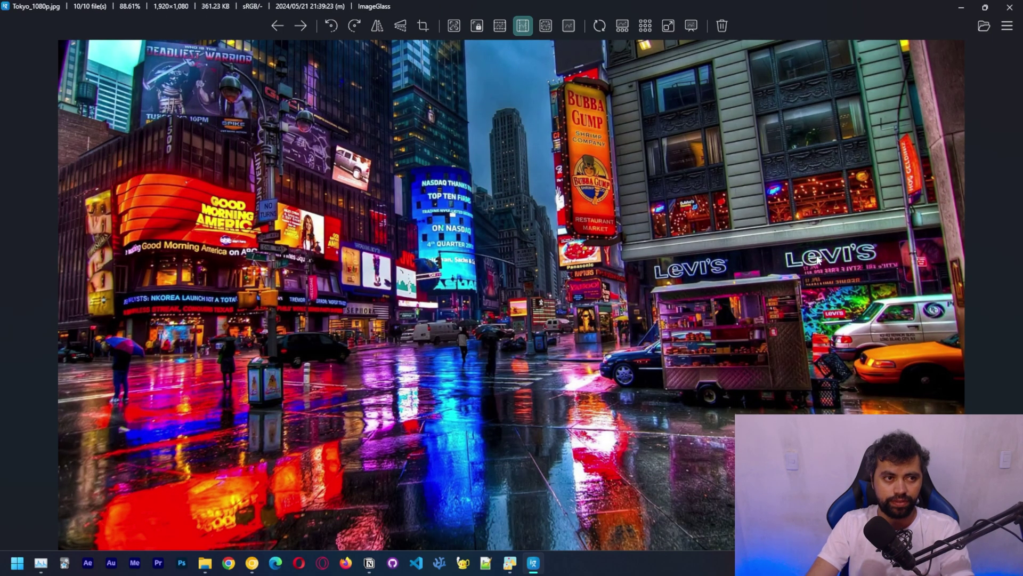
pyautogui.press('Left')
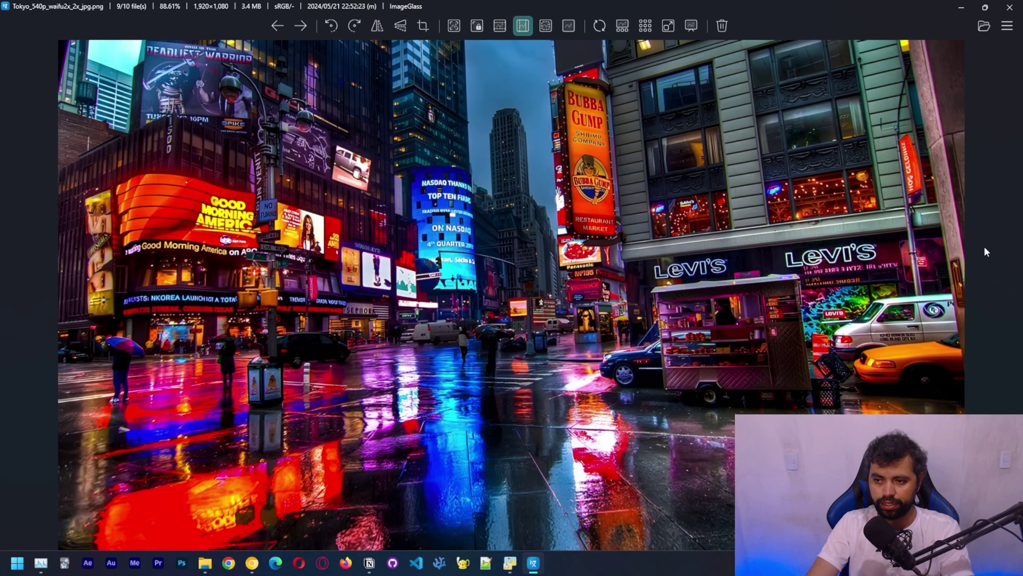
pyautogui.hotkey('alt', 'Tab')
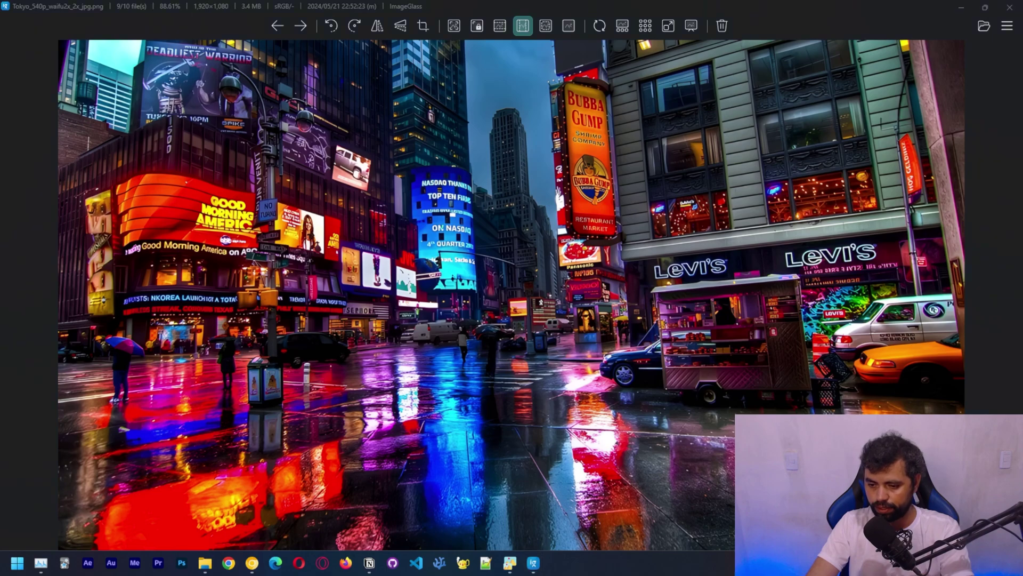
pyautogui.hotkey('alt', 'Tab')
pyautogui.press('Right')
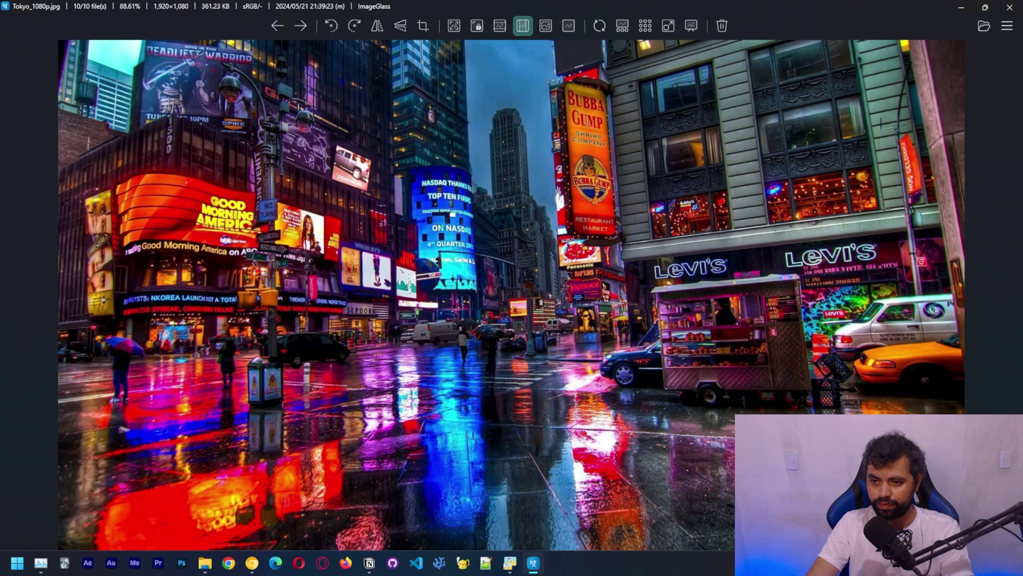
pyautogui.press('Left')
pyautogui.press('Right')
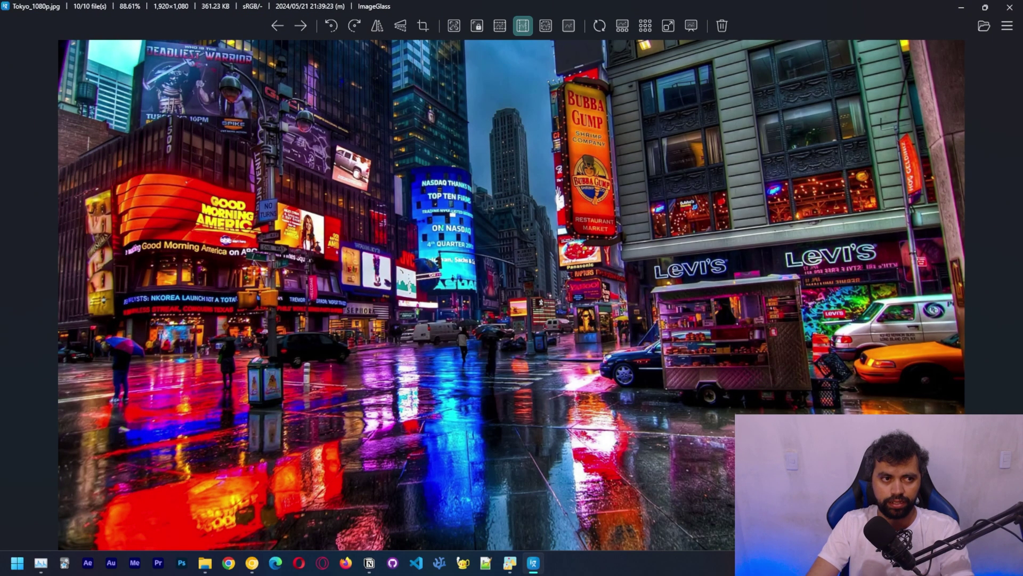
pyautogui.press('Left')
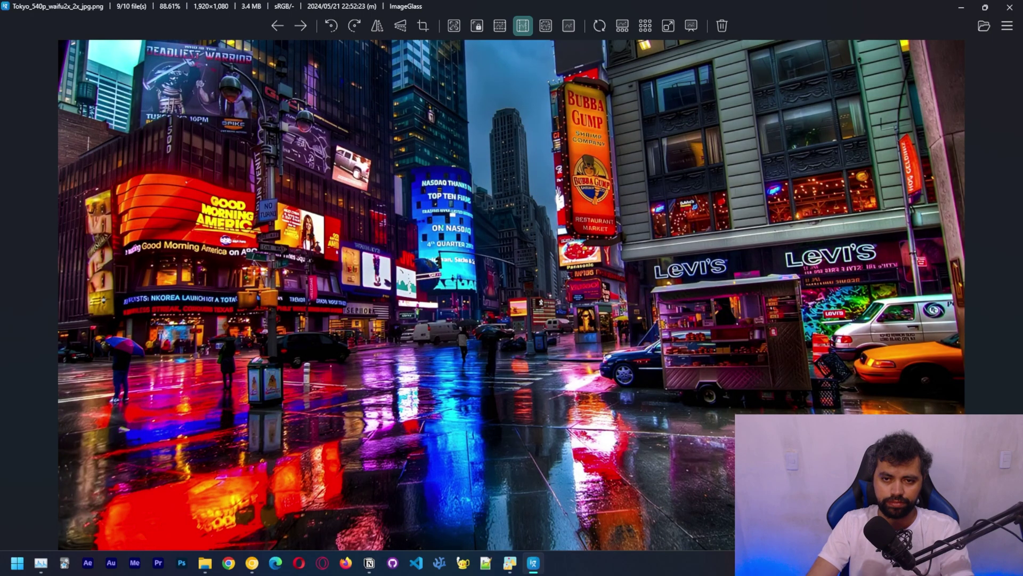
pyautogui.press('Right')
pyautogui.press('Left')
pyautogui.press('Right')
pyautogui.press('Left')
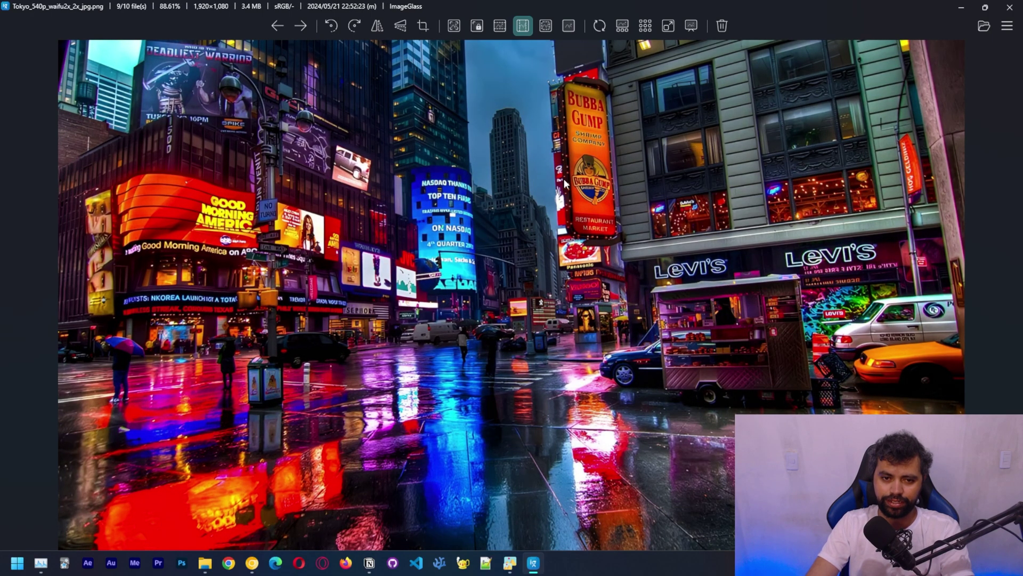
pyautogui.press('Right')
pyautogui.press('Left')
pyautogui.press('Left')
pyautogui.press('Right')
pyautogui.press('Right')
pyautogui.press('Left')
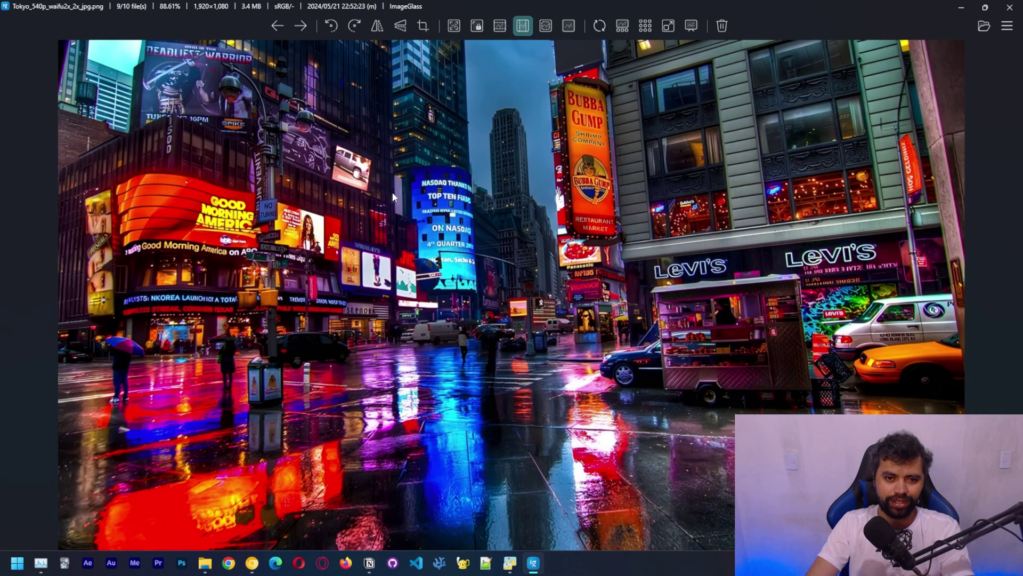
pyautogui.press('Right')
pyautogui.press('Left')
pyautogui.press('Right')
pyautogui.press('Left')
# Go back to the Rem_Anime images, compare Rem_Anime_1080p with the 540p 2x upscale up close, and close the image viewer
pyautogui.press('Left')
pyautogui.press('Left')
pyautogui.press('Left')
pyautogui.press('Left')
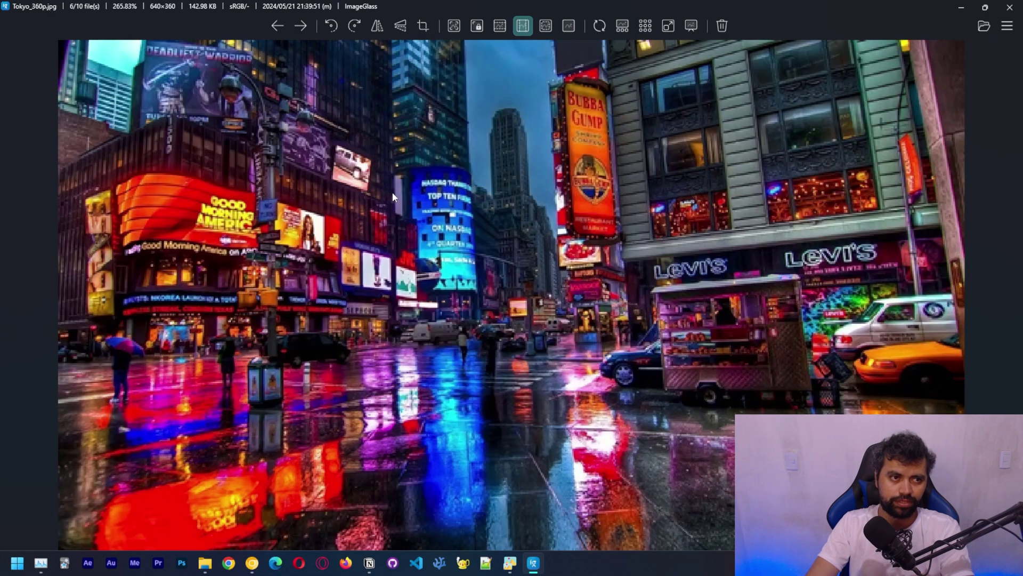
pyautogui.press('Left')
pyautogui.press('Right')
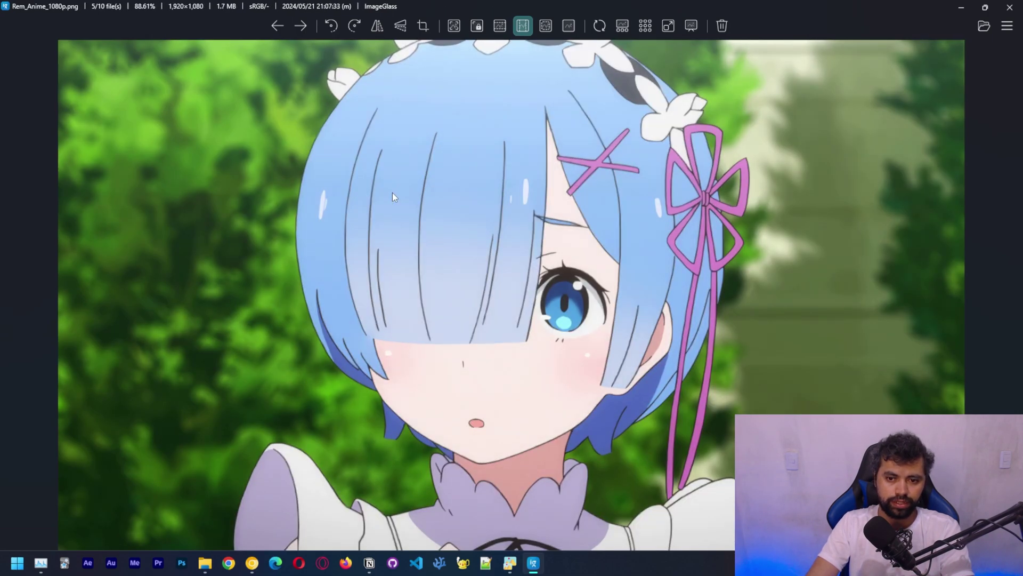
pyautogui.press('Right')
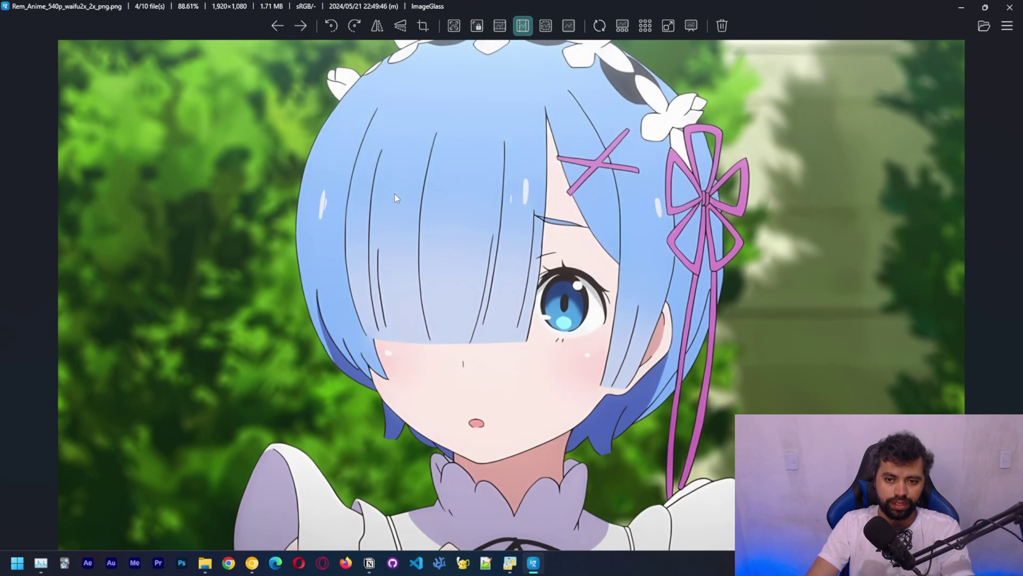
pyautogui.press('Left')
pyautogui.press('Left')
pyautogui.scroll(3, 533, 246)
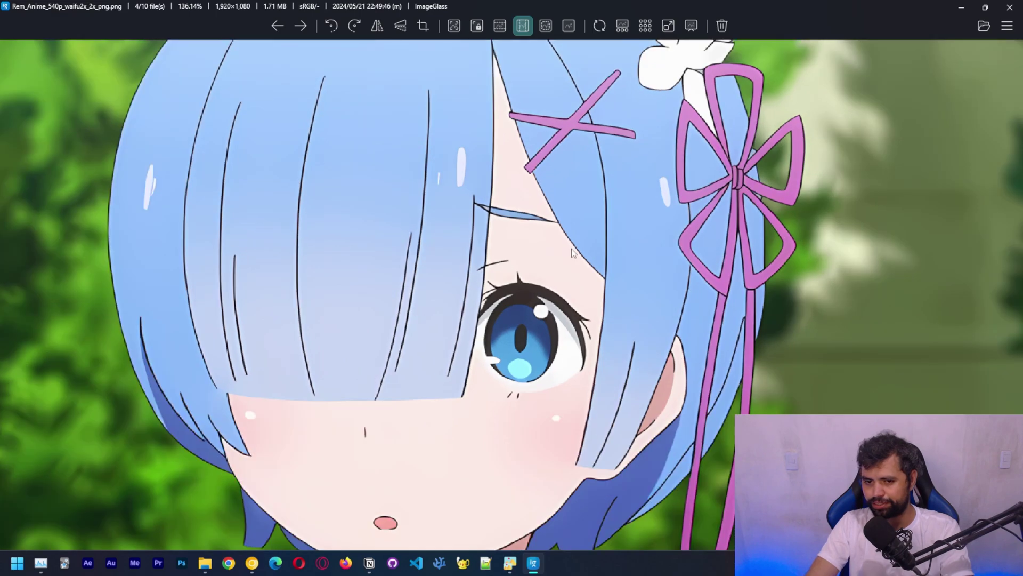
pyautogui.scroll(-1, 728, 177)
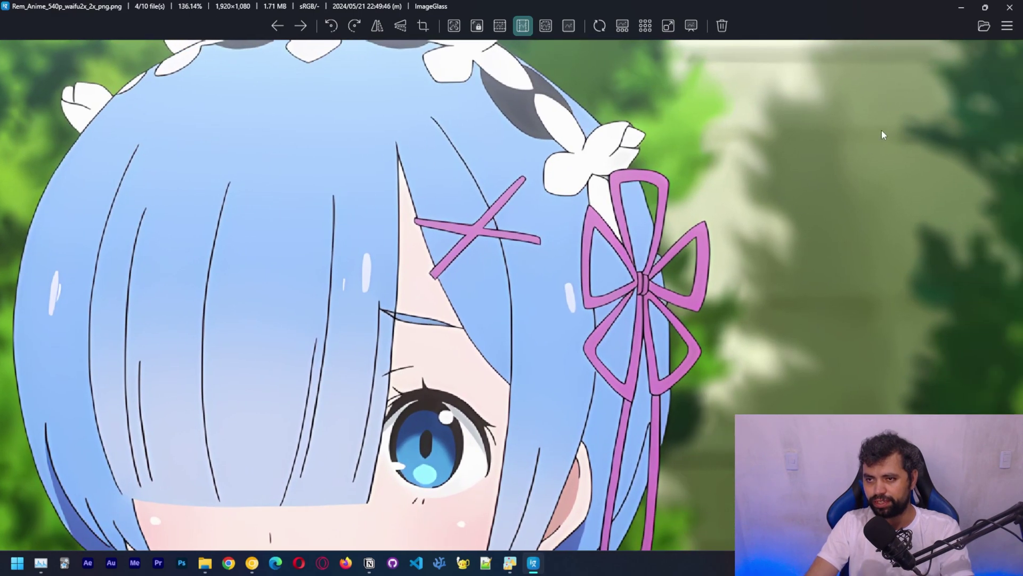
pyautogui.click(1009, 7)
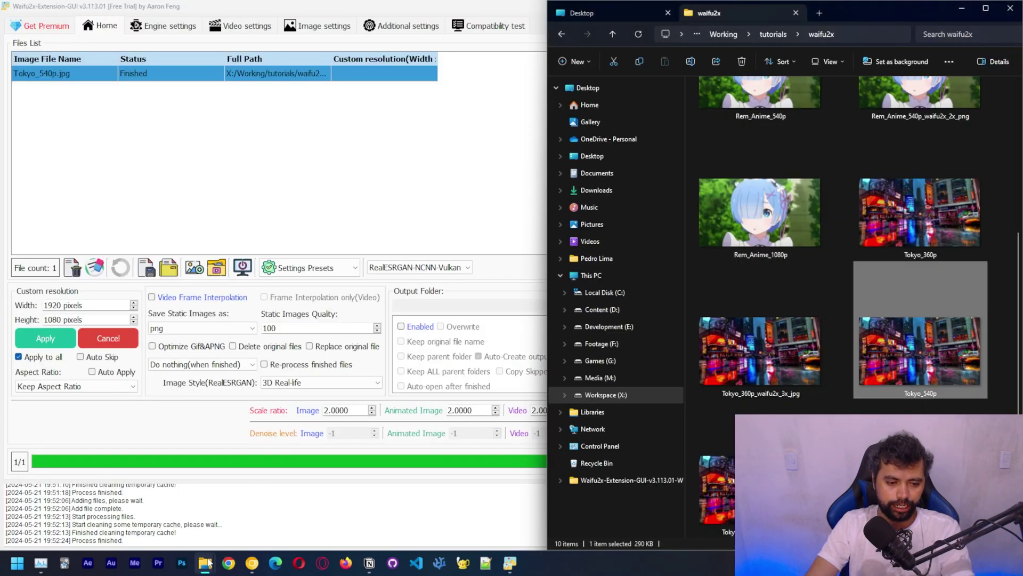
# Find and launch the NVIDIA ICAT comparison app
pyautogui.press('super')
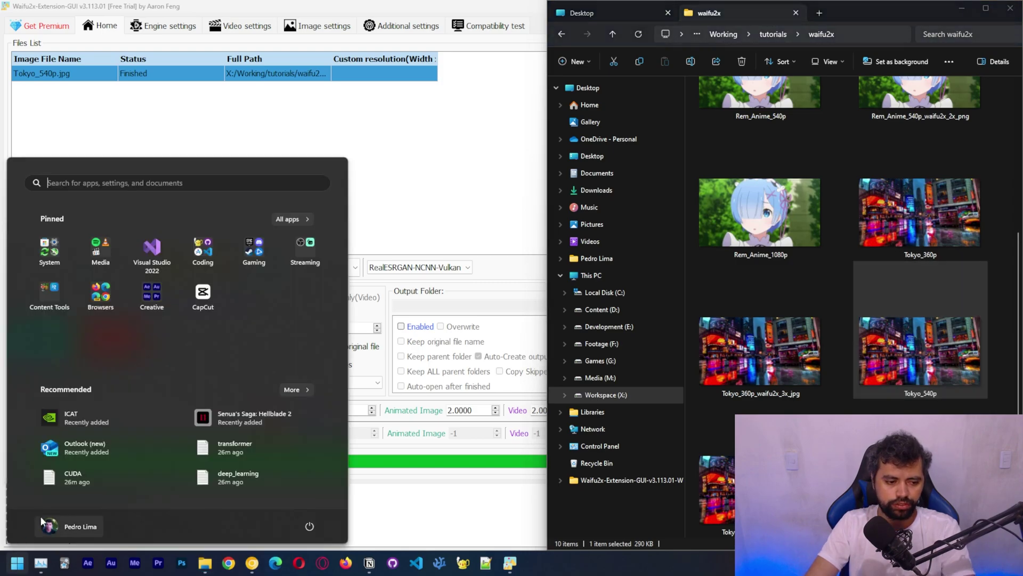
pyautogui.write('icat')
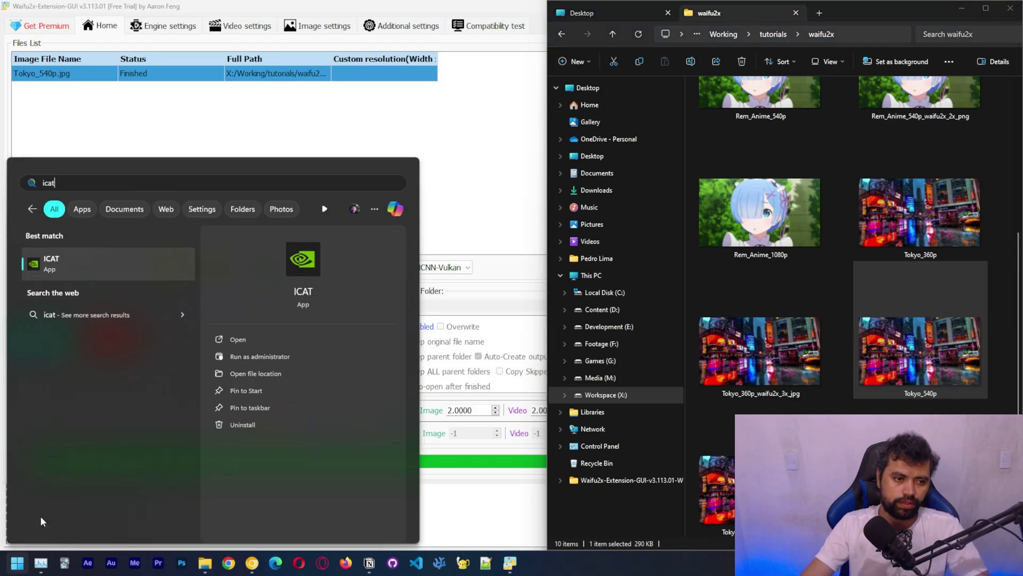
pyautogui.click(155, 267)
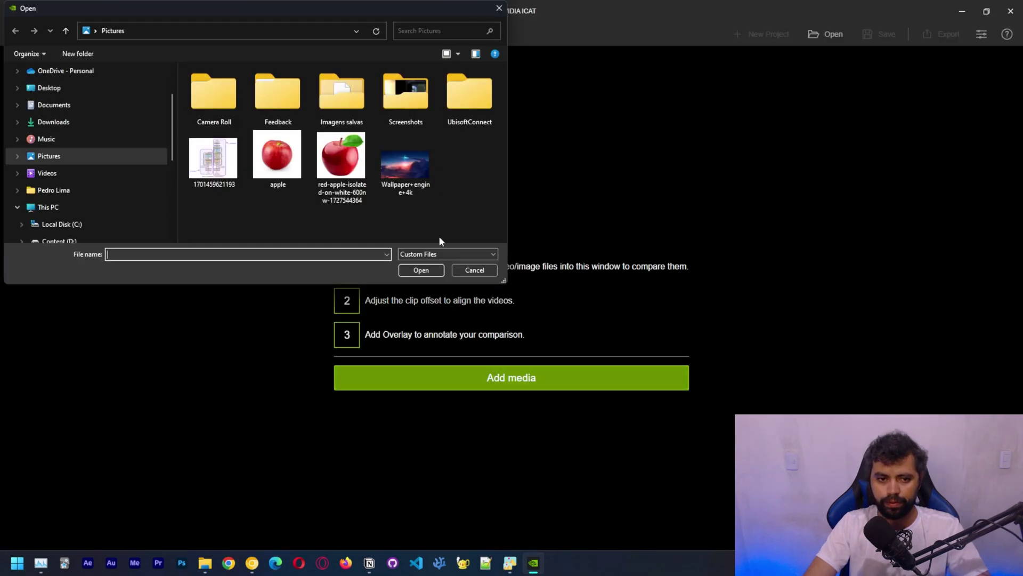
# Add Rem_Anime_360p_waifu2x_3x_png and Rem_Anime_1080p from the Working > tutorials > waifu2x folder on Workspace (X:) as comparison media
pyautogui.scroll(-3, 128, 188)
pyautogui.click(105, 190)
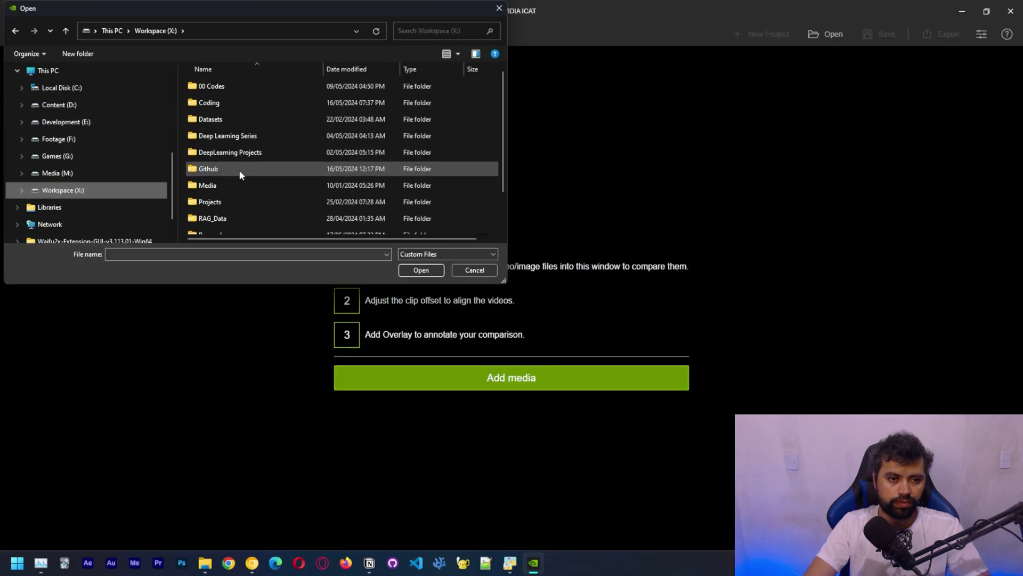
pyautogui.scroll(-2, 239, 170)
pyautogui.doubleClick(234, 208)
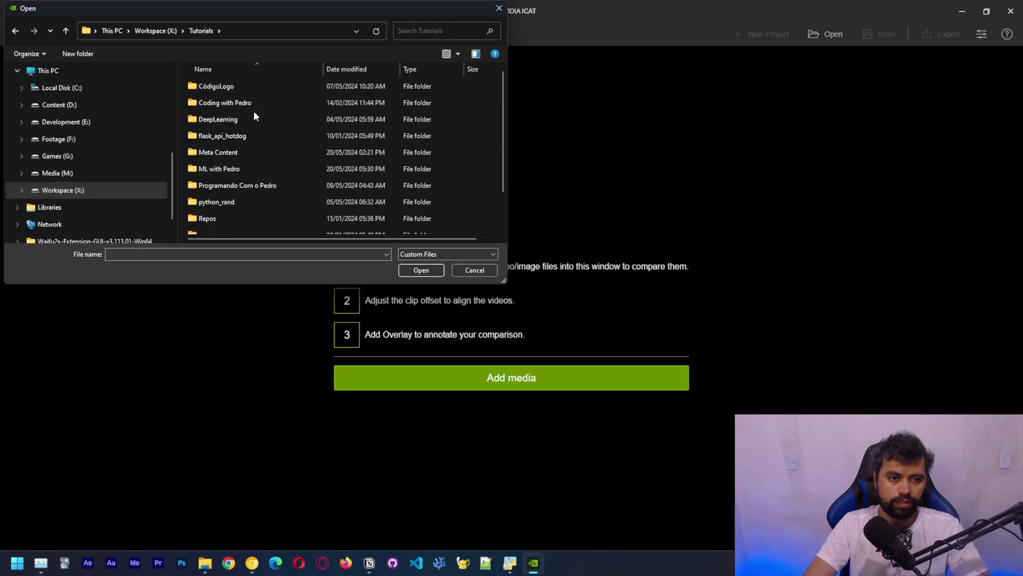
pyautogui.click(155, 31)
pyautogui.doubleClick(239, 228)
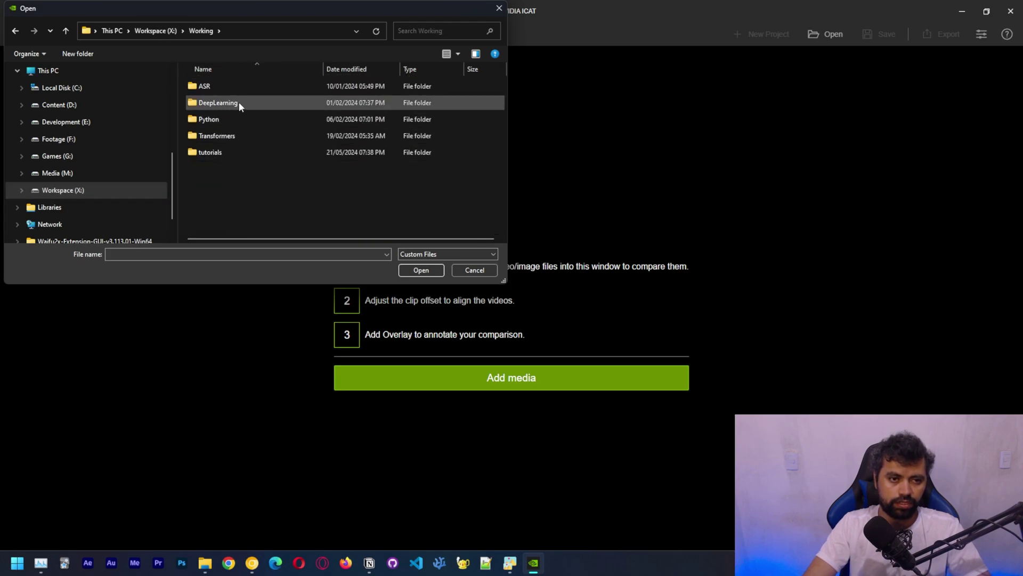
pyautogui.doubleClick(235, 151)
pyautogui.doubleClick(235, 104)
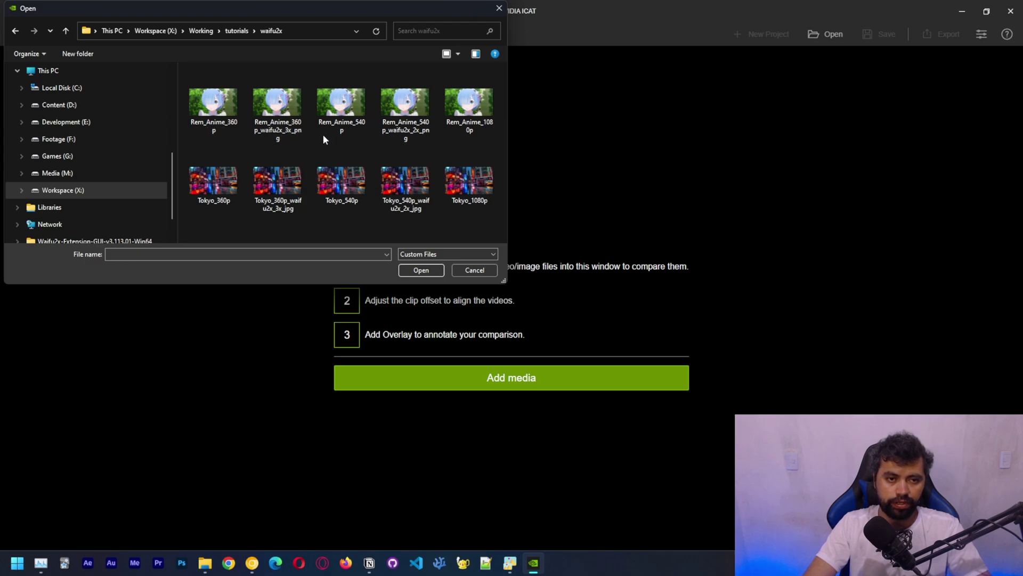
pyautogui.doubleClick(261, 106)
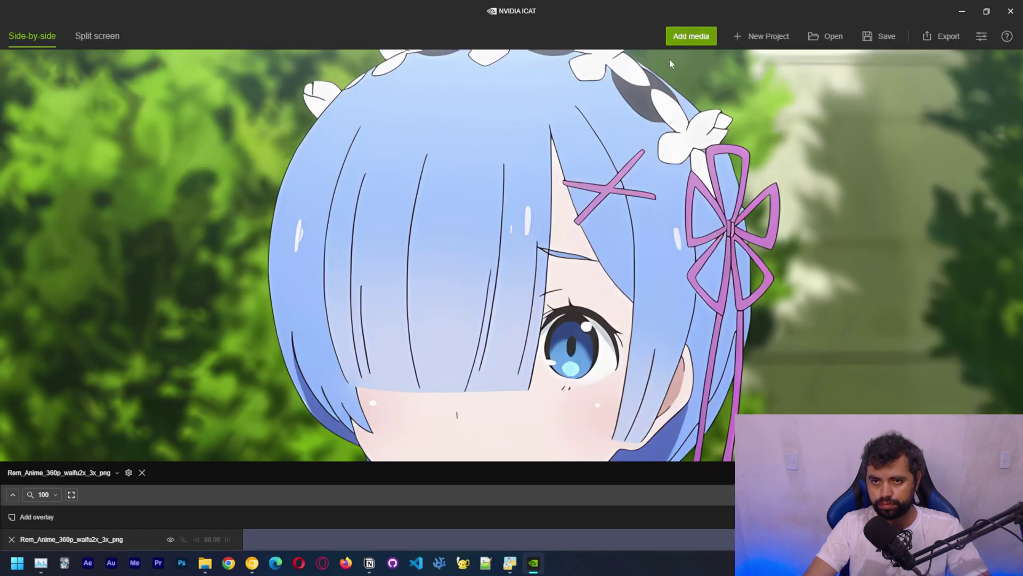
pyautogui.click(690, 39)
pyautogui.doubleClick(462, 108)
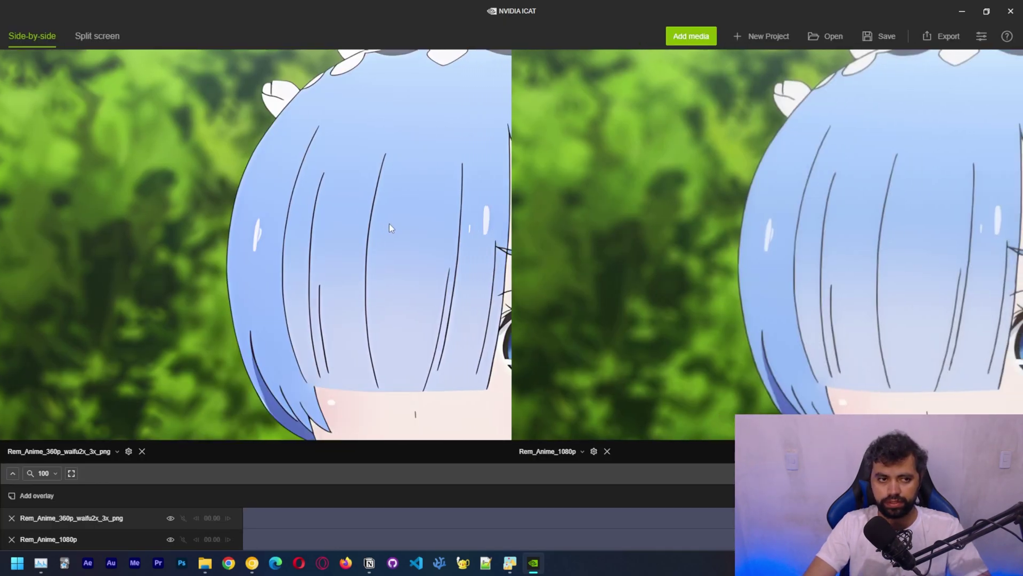
# Examine the hair, face and eye side by side in the 3x upscale and the native 1080p image
pyautogui.moveTo(389, 223); pyautogui.dragTo(381, 221)
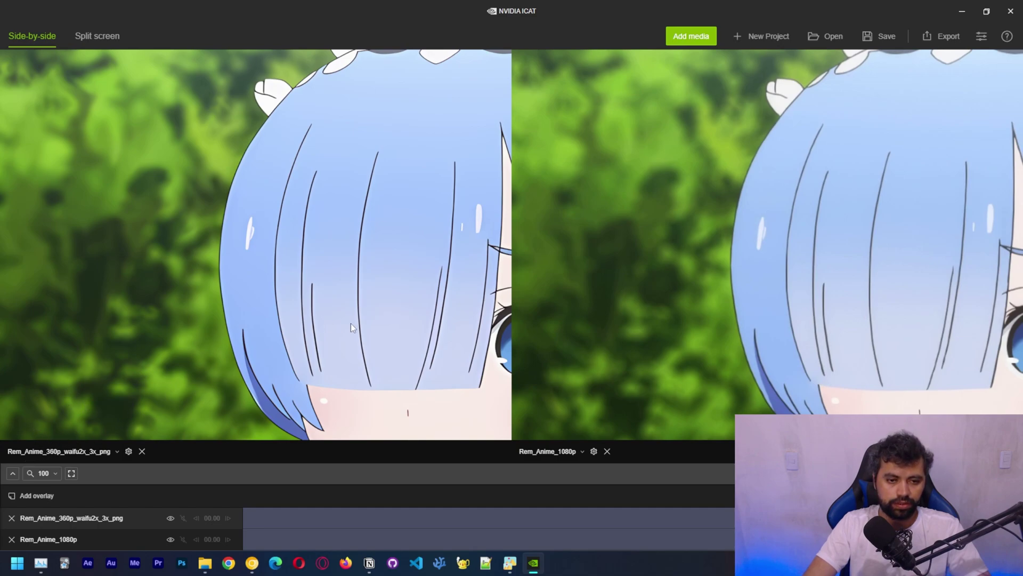
pyautogui.moveTo(351, 323); pyautogui.dragTo(254, 216)
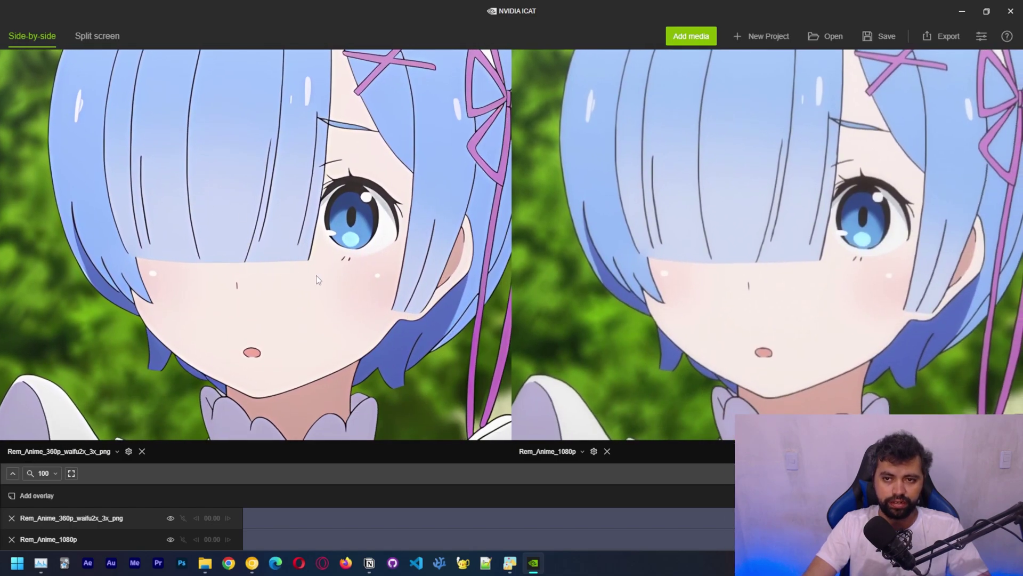
pyautogui.scroll(5, 343, 274)
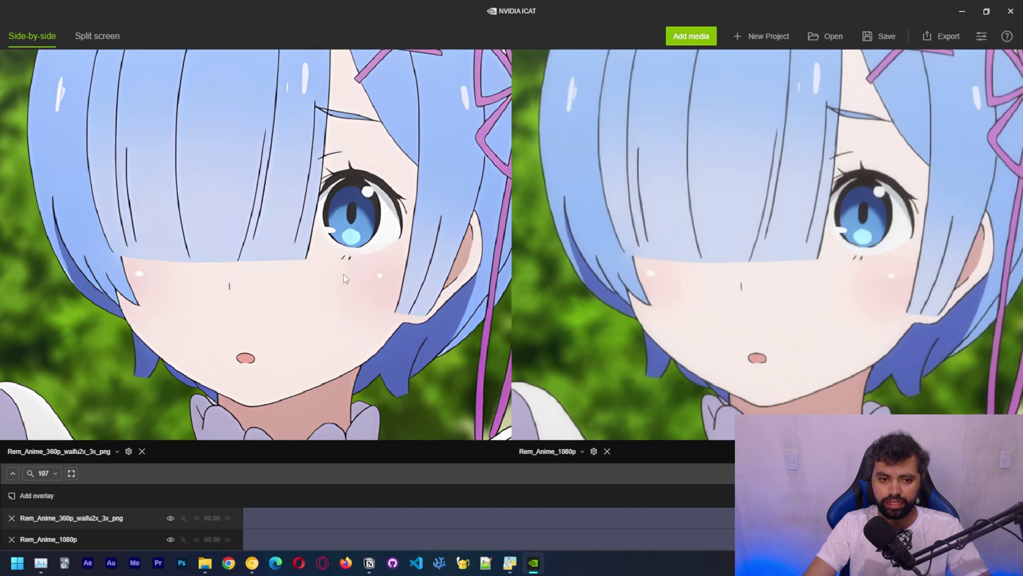
pyautogui.moveTo(318, 285); pyautogui.dragTo(183, 187)
pyautogui.moveTo(289, 162); pyautogui.dragTo(321, 303)
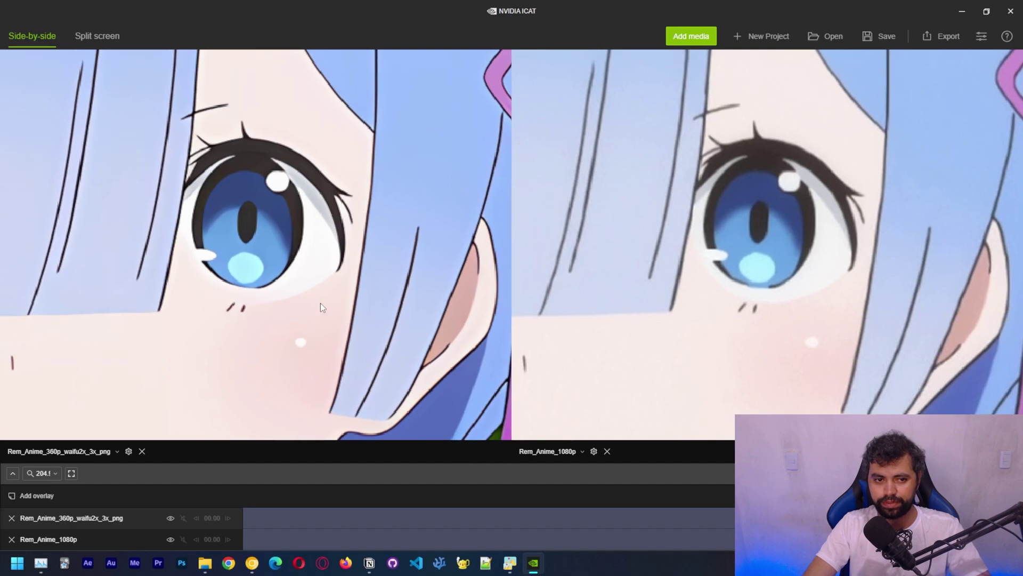
# Examine the eye and the fringe lines at high magnification in the Rem_Anime 3x upscale and the 1080p original
pyautogui.moveTo(317, 235); pyautogui.dragTo(448, 248)
pyautogui.scroll(-1, 269, 217)
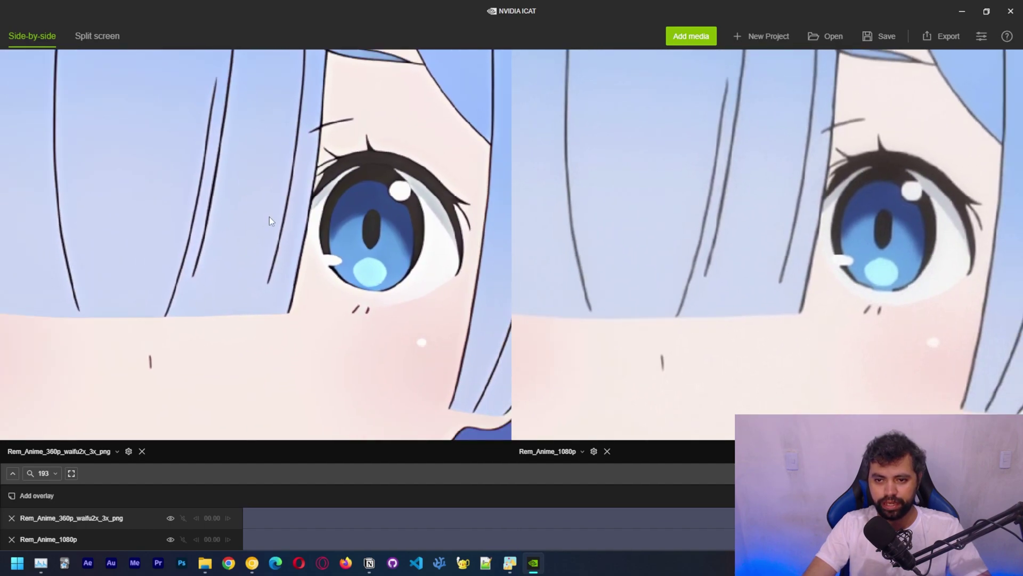
pyautogui.moveTo(223, 218); pyautogui.dragTo(285, 316)
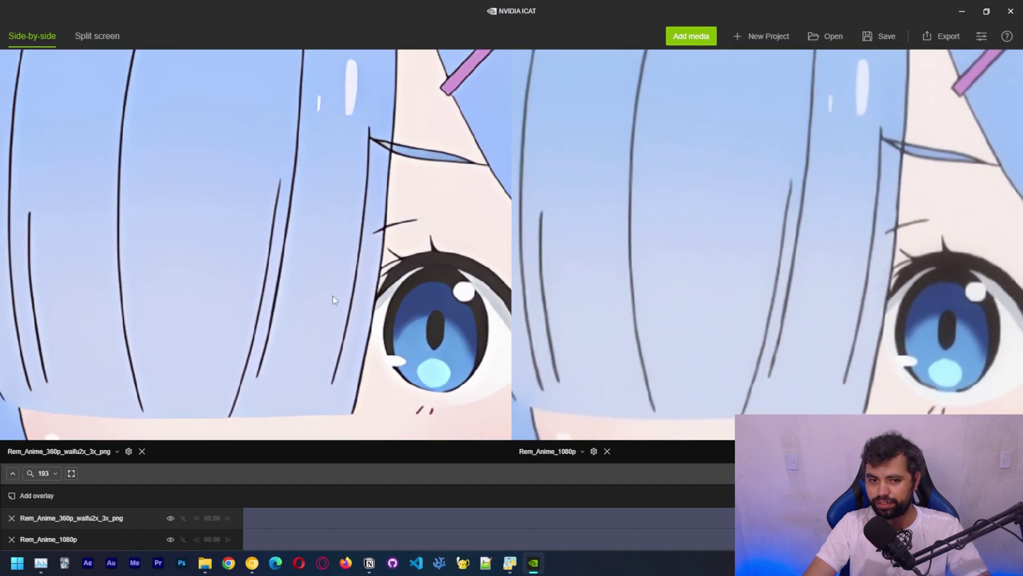
pyautogui.scroll(10, 365, 286)
pyautogui.moveTo(344, 242); pyautogui.dragTo(179, 231)
pyautogui.scroll(3, 213, 241)
pyautogui.moveTo(312, 296); pyautogui.dragTo(127, 171)
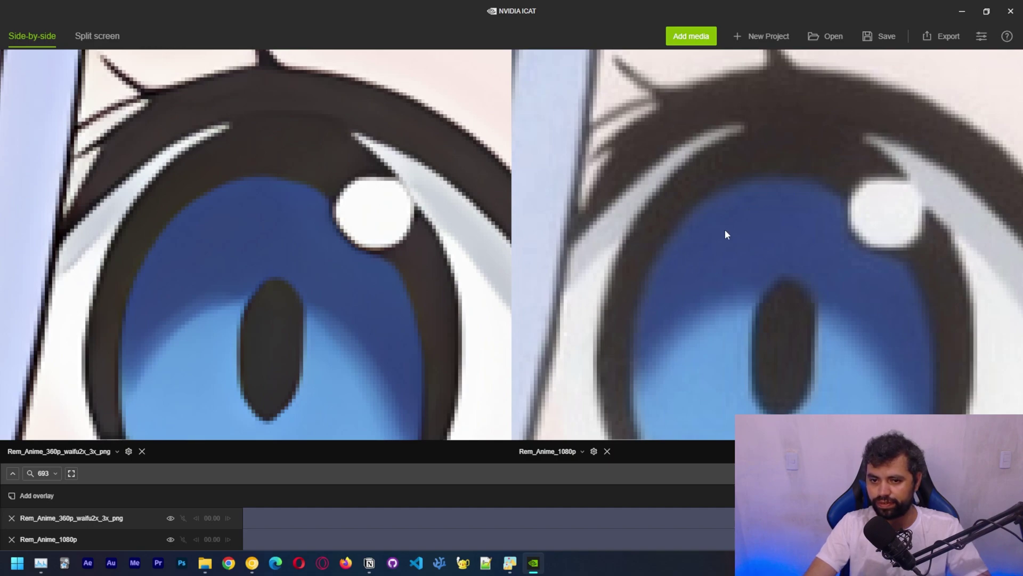
pyautogui.scroll(-3, 404, 135)
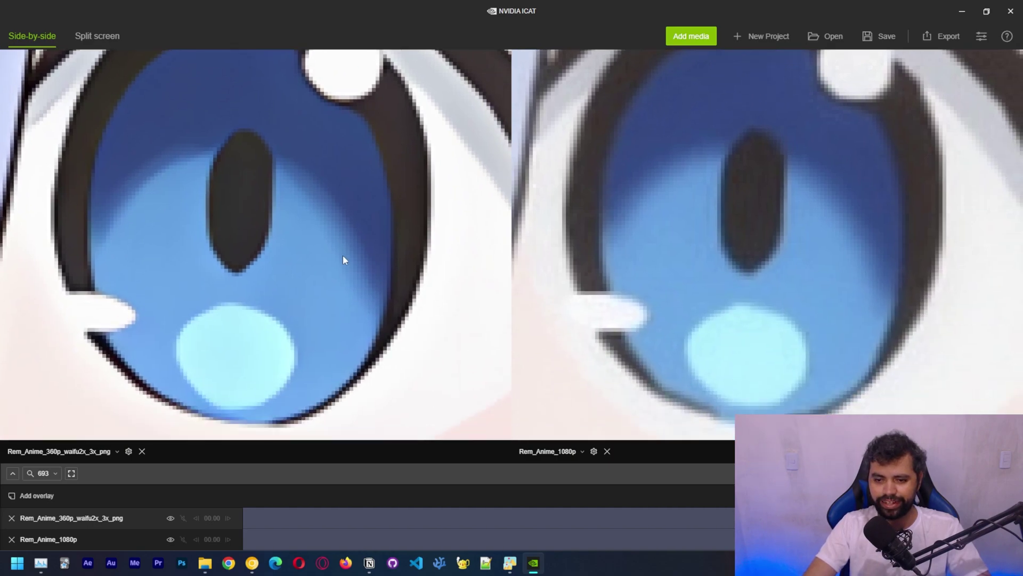
pyautogui.scroll(-7, 343, 255)
pyautogui.scroll(4, 342, 263)
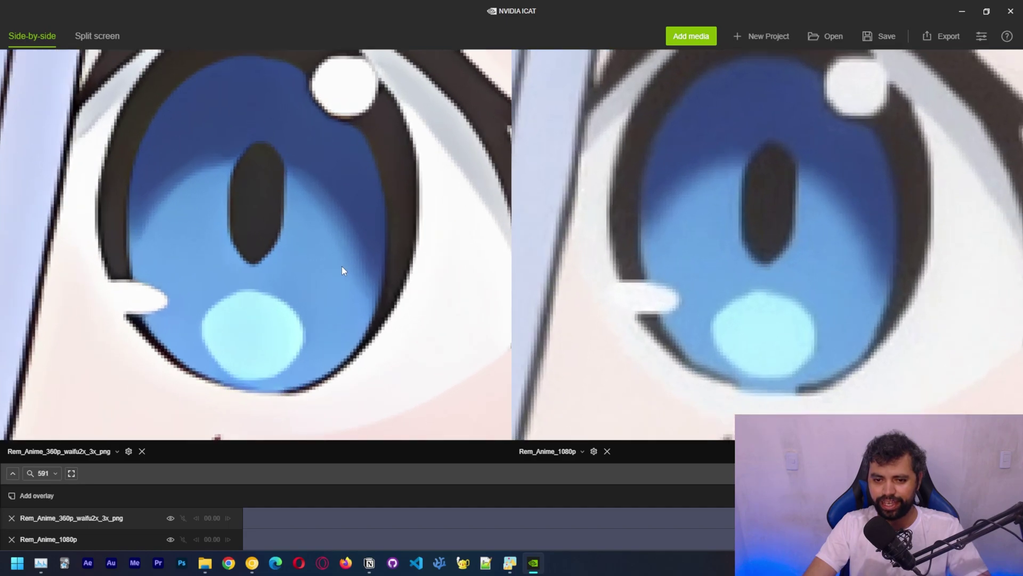
pyautogui.scroll(-2, 343, 264)
pyautogui.scroll(-10, 343, 263)
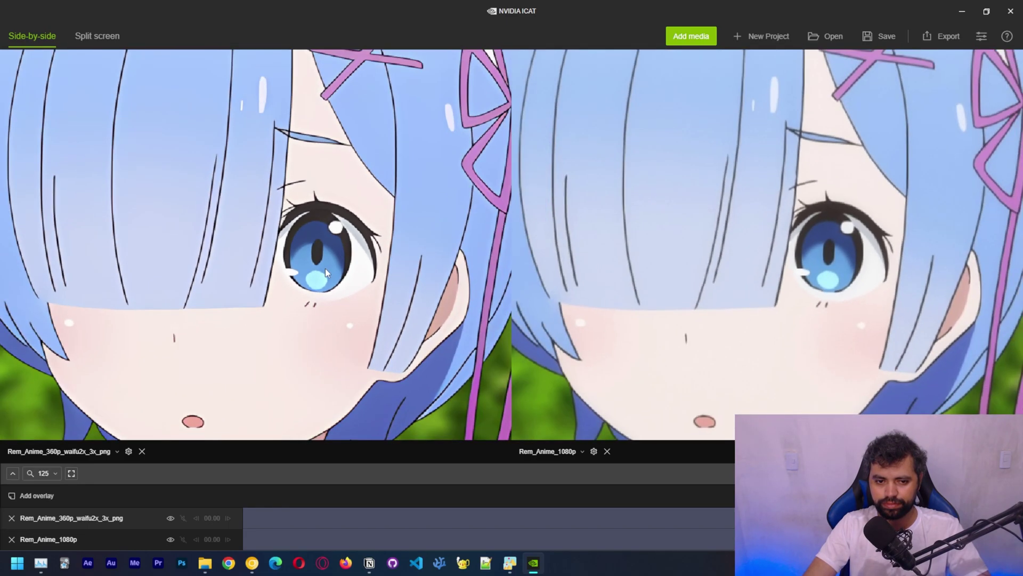
# Compare the purple hair ribbon's outlines and knot in the Rem_Anime 3x upscale and the 1080p original
pyautogui.scroll(5, 402, 224)
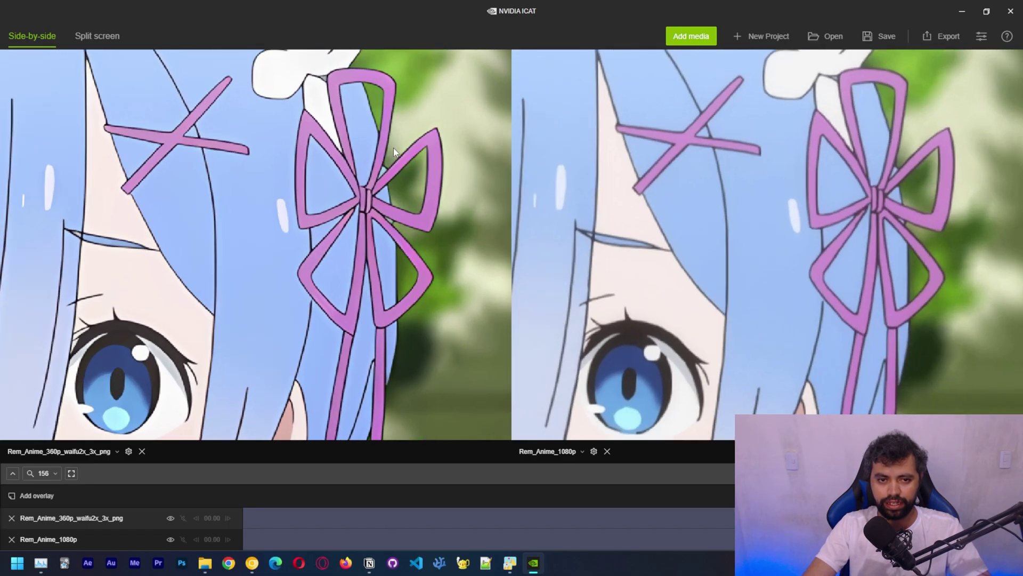
pyautogui.scroll(4, 316, 241)
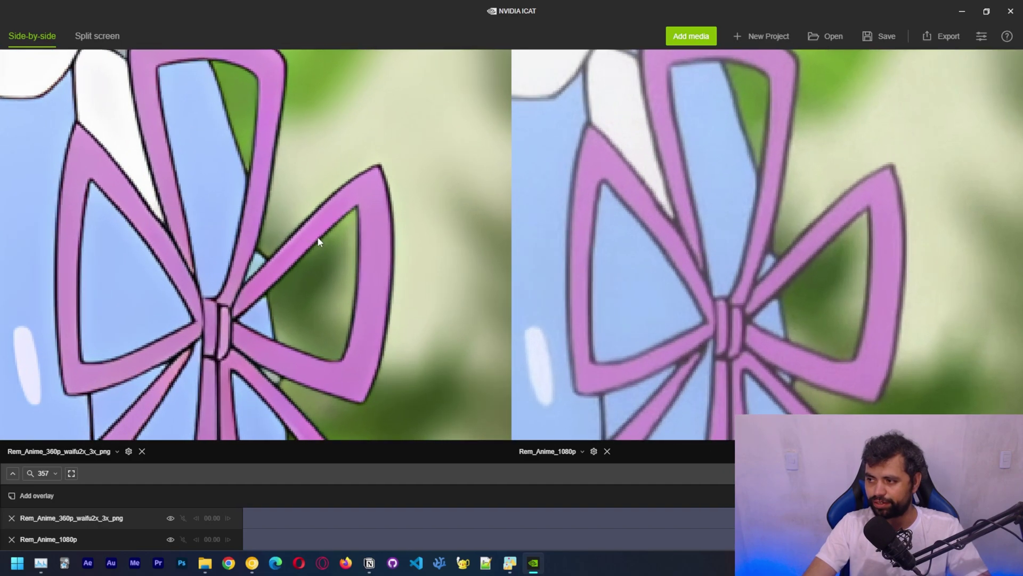
pyautogui.scroll(3, 391, 172)
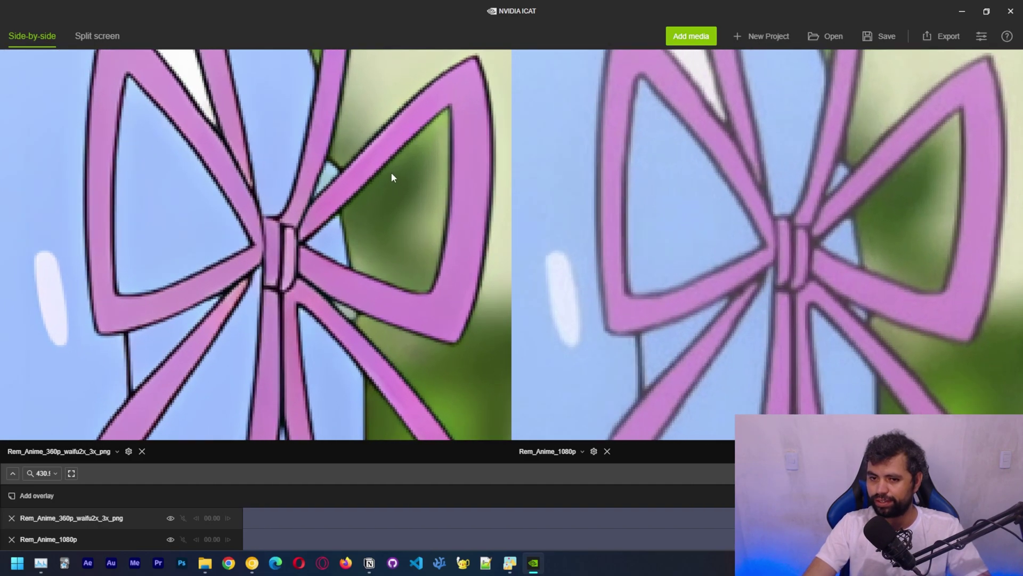
pyautogui.scroll(3, 322, 171)
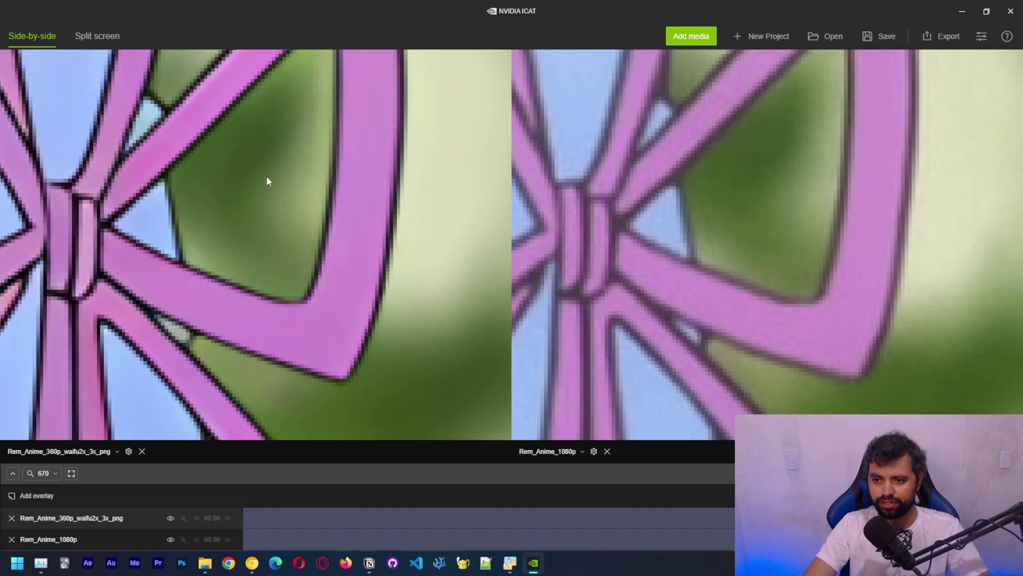
pyautogui.moveTo(312, 194); pyautogui.dragTo(301, 184)
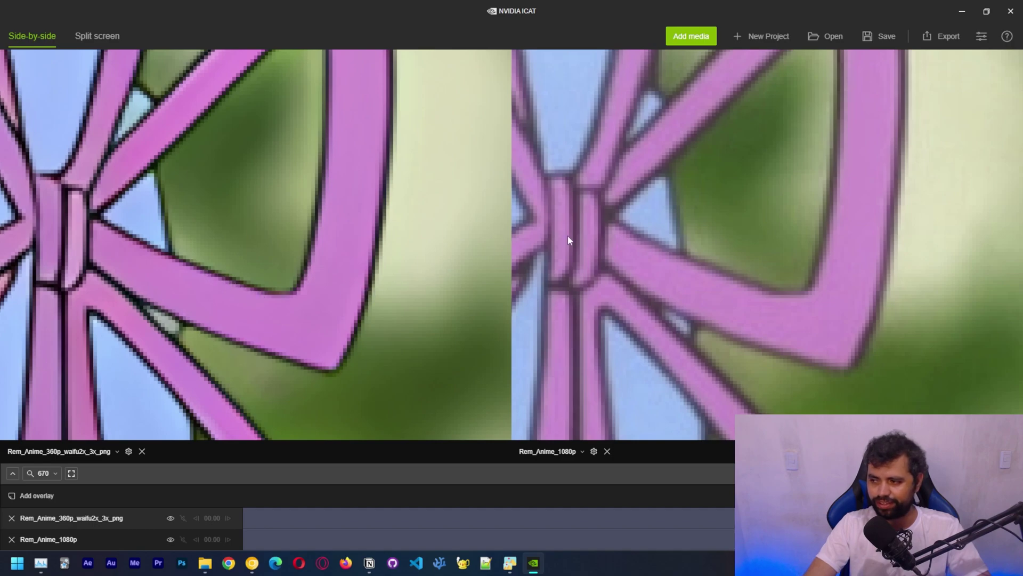
pyautogui.scroll(-5, 330, 226)
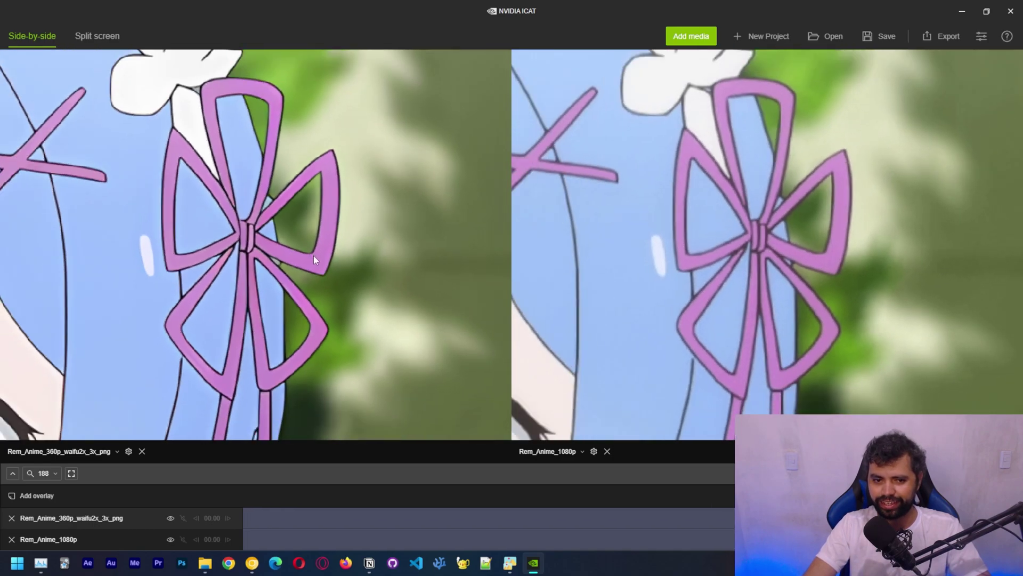
pyautogui.scroll(-3, 319, 251)
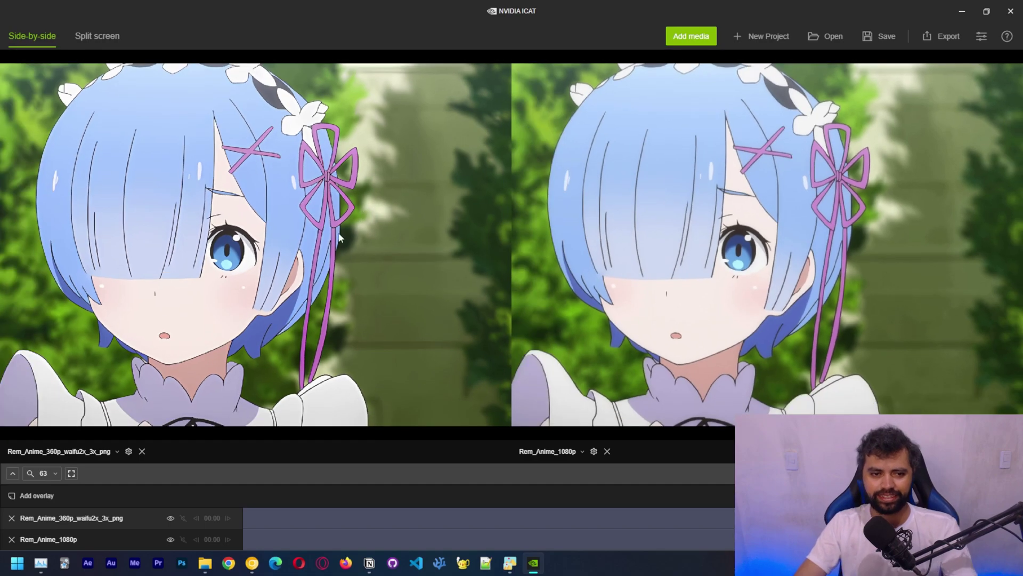
# Compare the fringe and the outer hair edge against the green background in both Rem_Anime images
pyautogui.scroll(3, 301, 246)
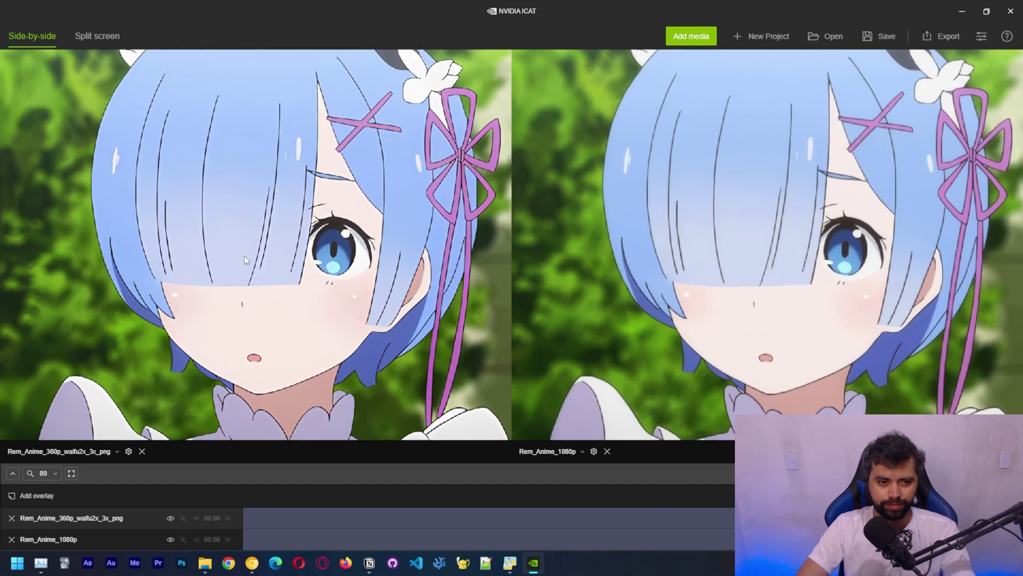
pyautogui.scroll(5, 202, 254)
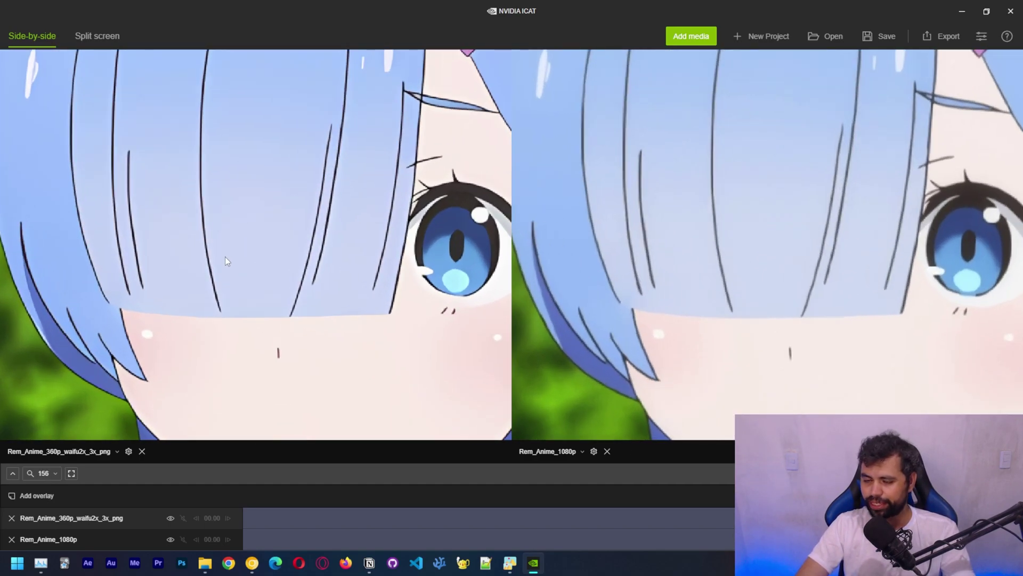
pyautogui.moveTo(225, 257); pyautogui.dragTo(387, 242)
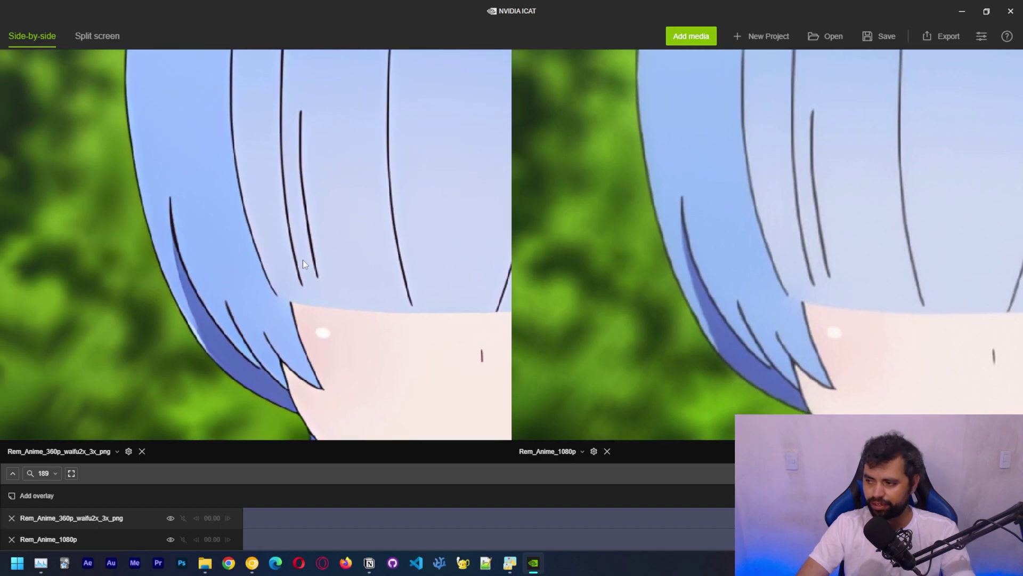
pyautogui.moveTo(302, 260); pyautogui.dragTo(423, 267)
pyautogui.scroll(-2, 294, 262)
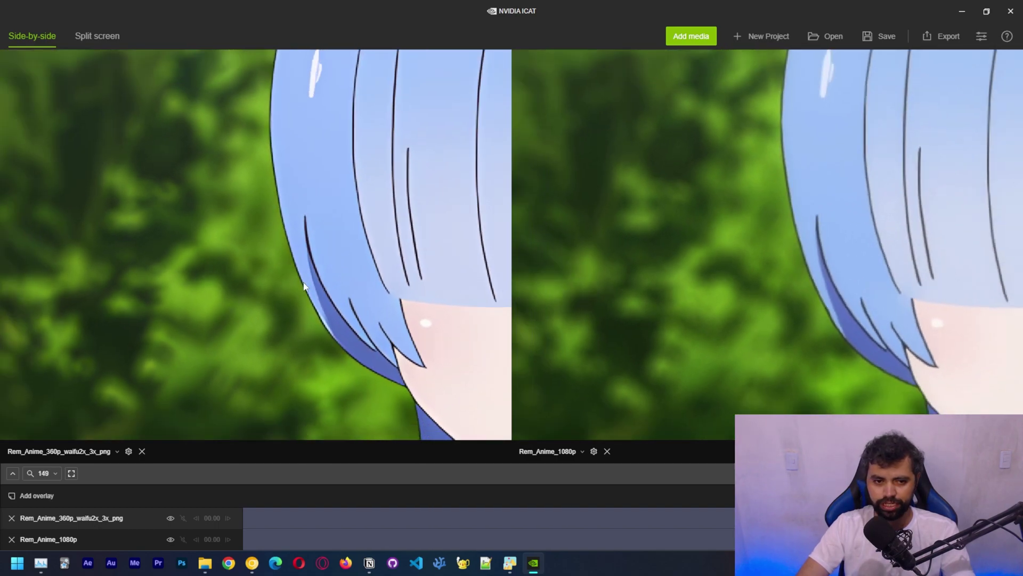
pyautogui.scroll(-8, 283, 283)
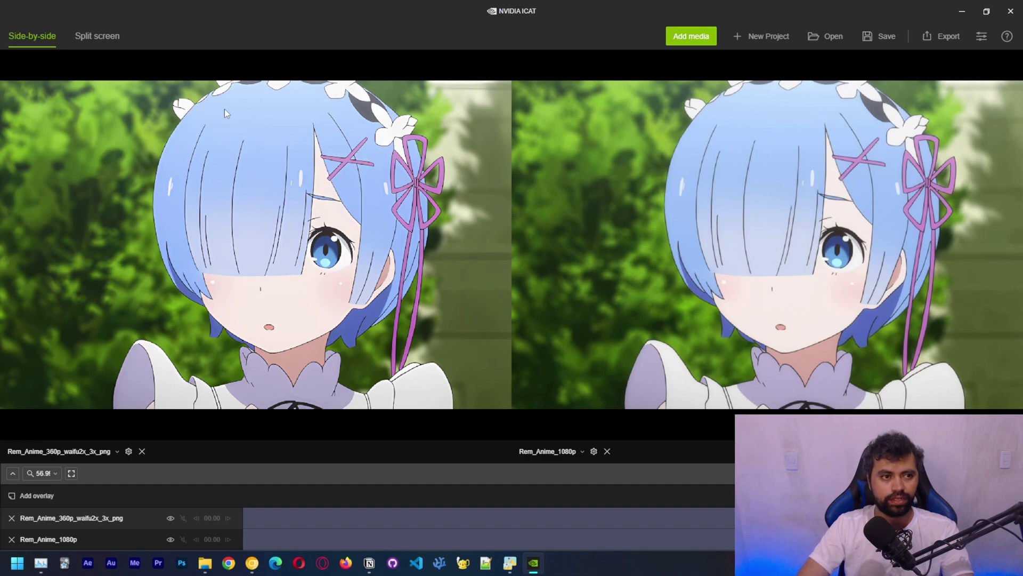
# Close the Rem_Anime comparison and relaunch ICAT with an empty project
pyautogui.click(1010, 11)
pyautogui.click(17, 562)
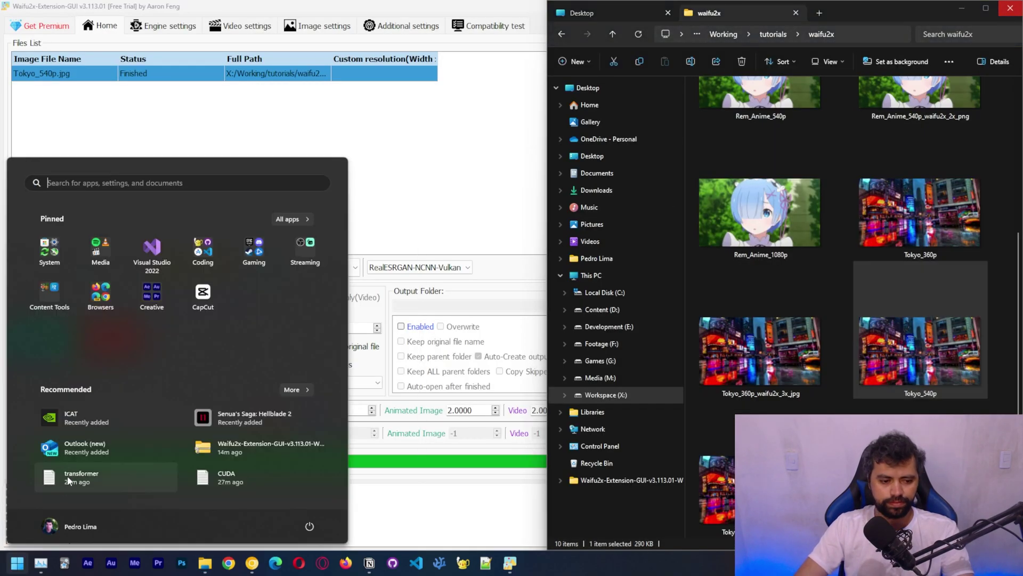
pyautogui.write('icat')
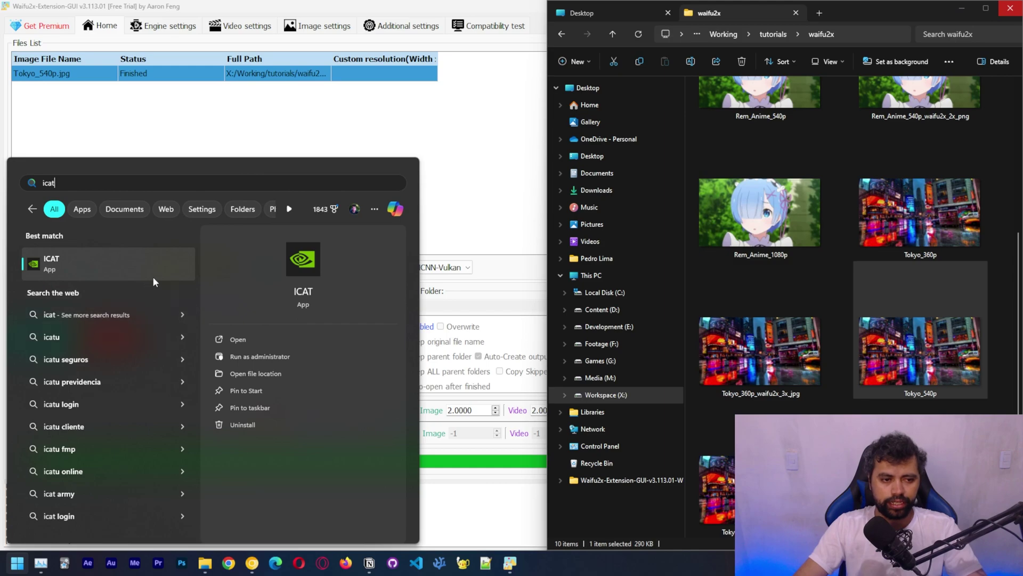
pyautogui.click(152, 276)
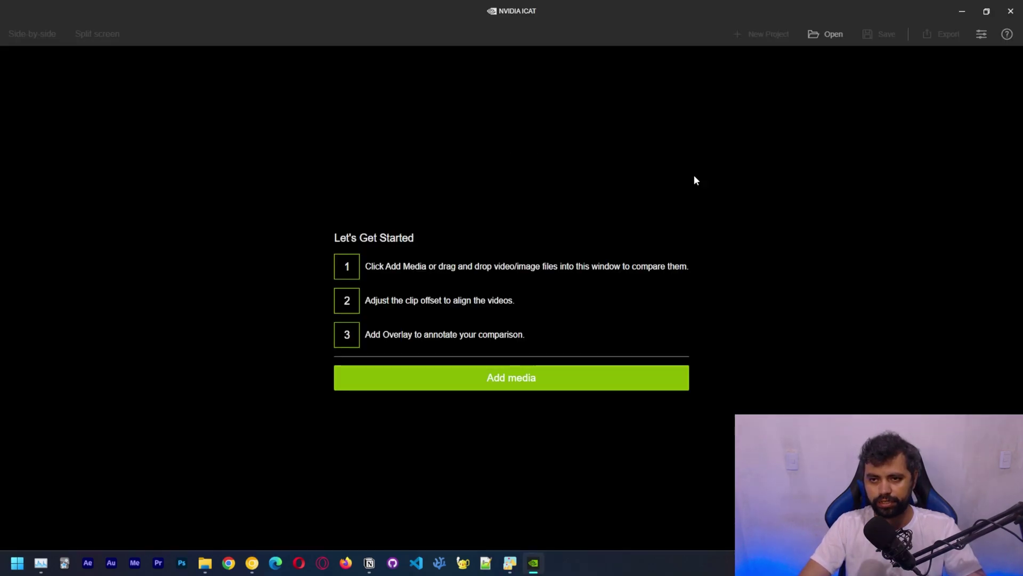
# Add Tokyo_360p_waifu2x_3x_jpg and Tokyo_1080p from the waifu2x folder as comparison media
pyautogui.click(574, 384)
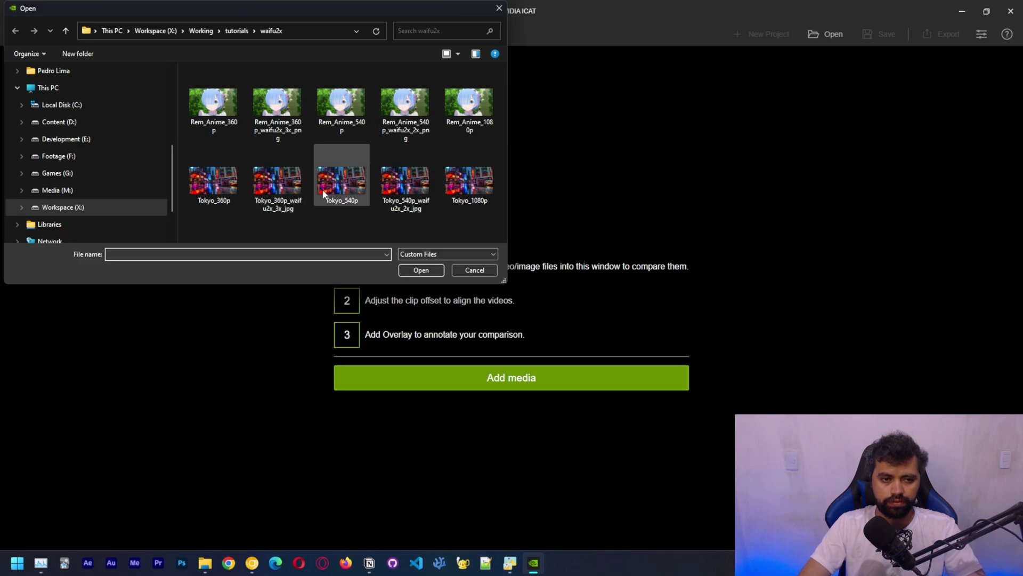
pyautogui.doubleClick(285, 187)
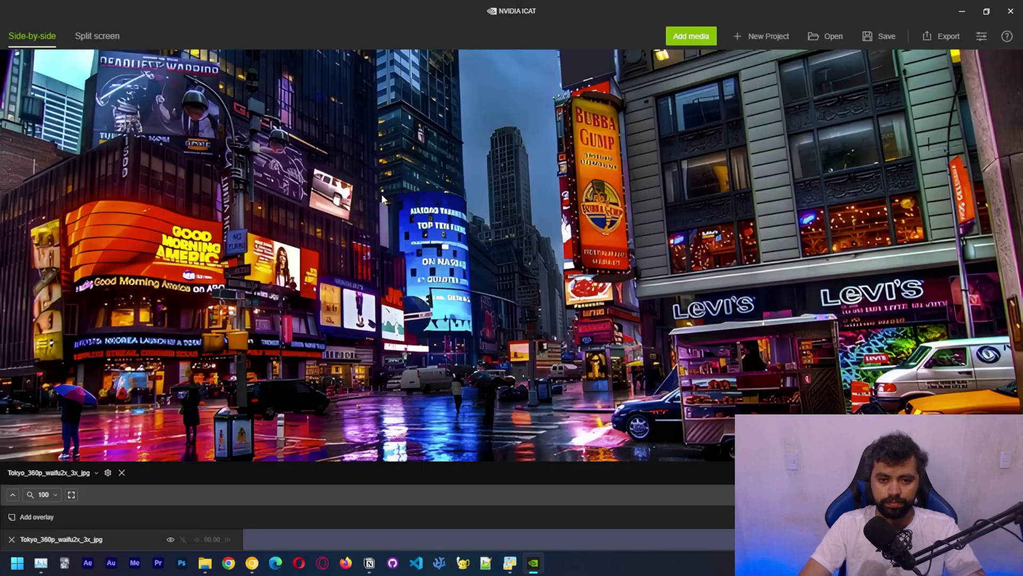
pyautogui.click(692, 36)
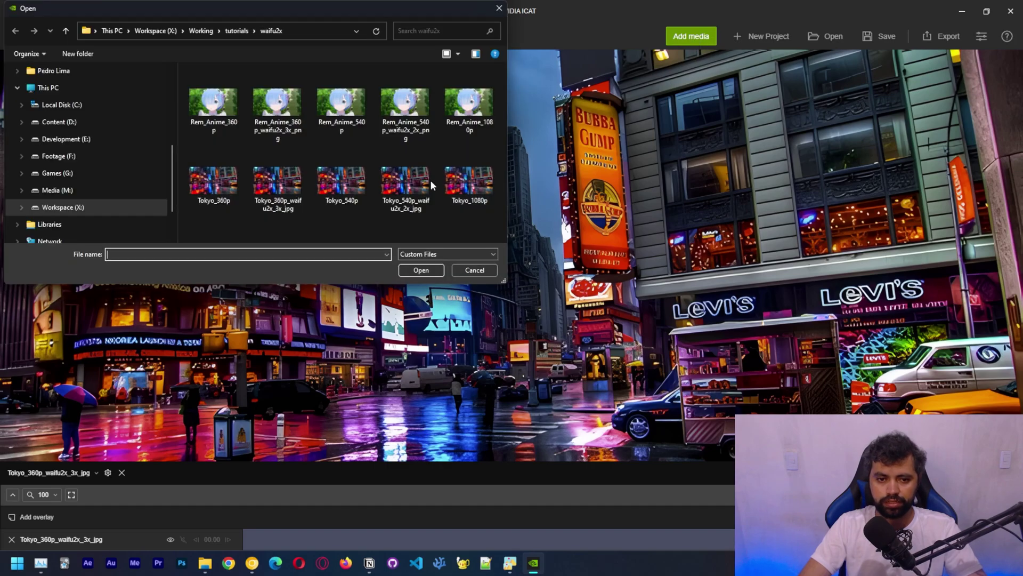
pyautogui.doubleClick(471, 174)
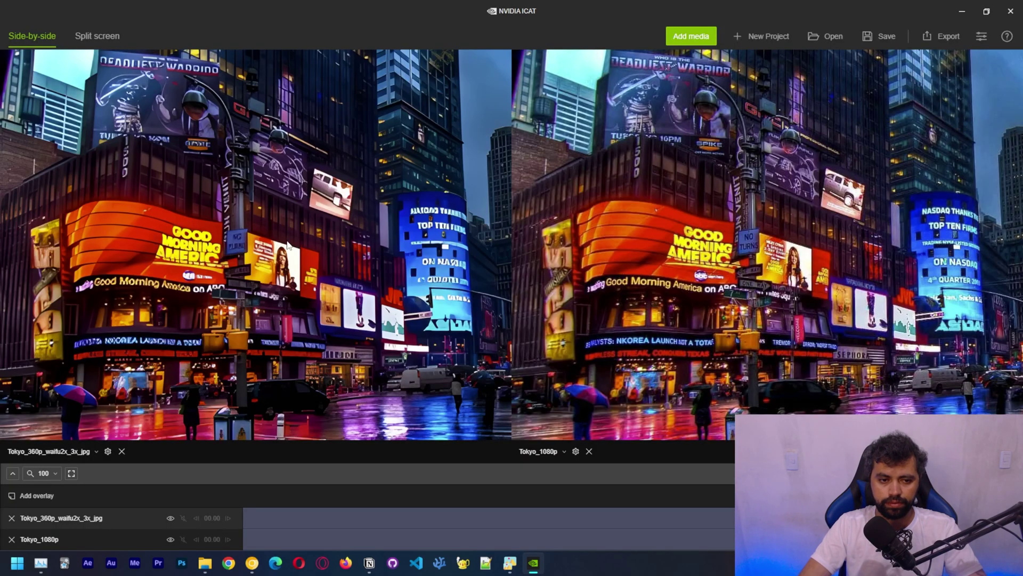
# Examine the legibility of the Good Morning America sign and ticker text in the Tokyo 3x upscale and the 1080p original
pyautogui.scroll(10, 287, 245)
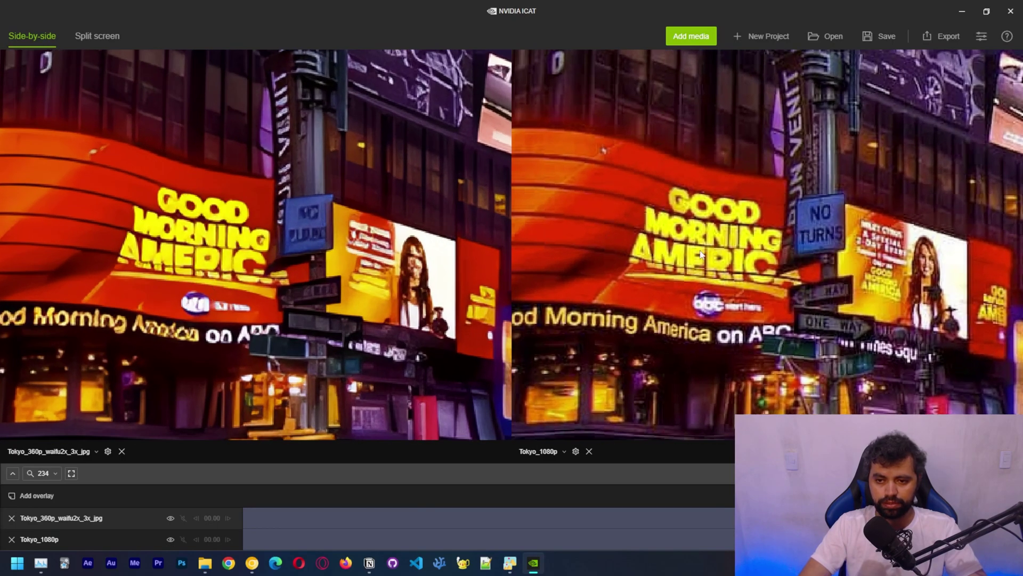
pyautogui.scroll(4, 341, 306)
pyautogui.moveTo(299, 310); pyautogui.dragTo(430, 241)
pyautogui.moveTo(311, 280); pyautogui.dragTo(426, 235)
pyautogui.scroll(3, 441, 246)
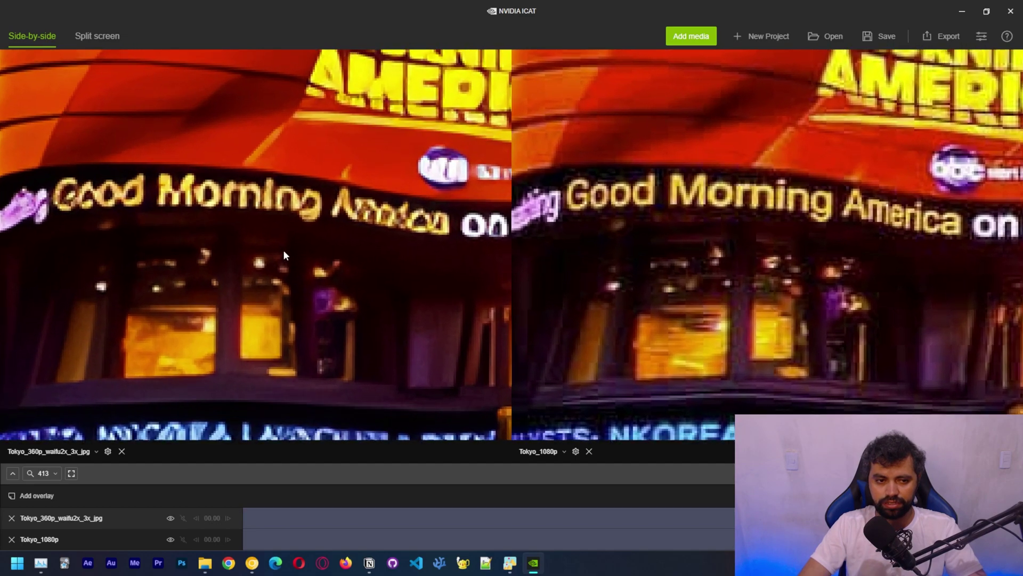
pyautogui.scroll(-3, 345, 245)
pyautogui.scroll(4, 243, 248)
pyautogui.scroll(-1, 296, 248)
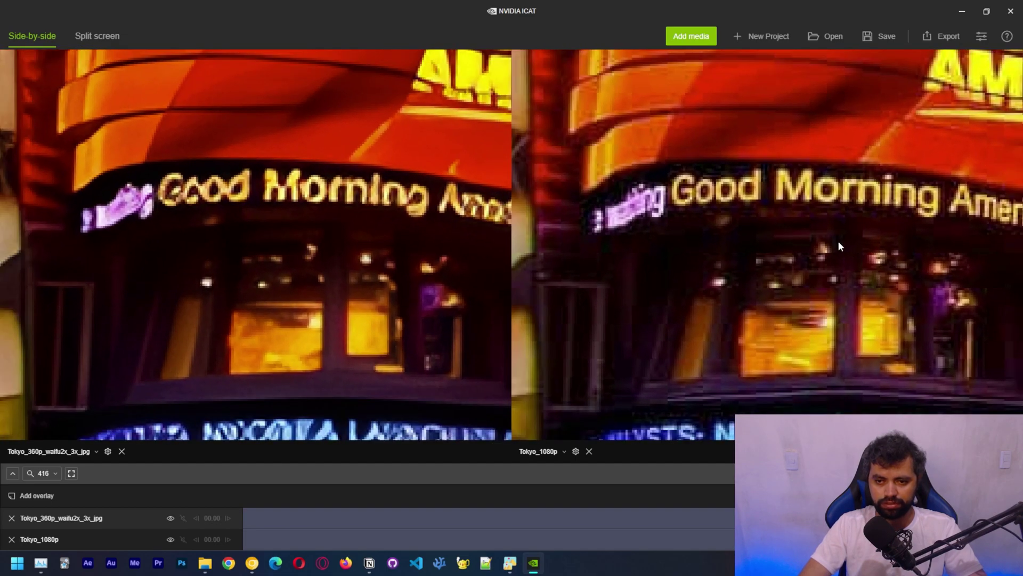
pyautogui.scroll(-2, 702, 281)
pyautogui.scroll(7, 740, 250)
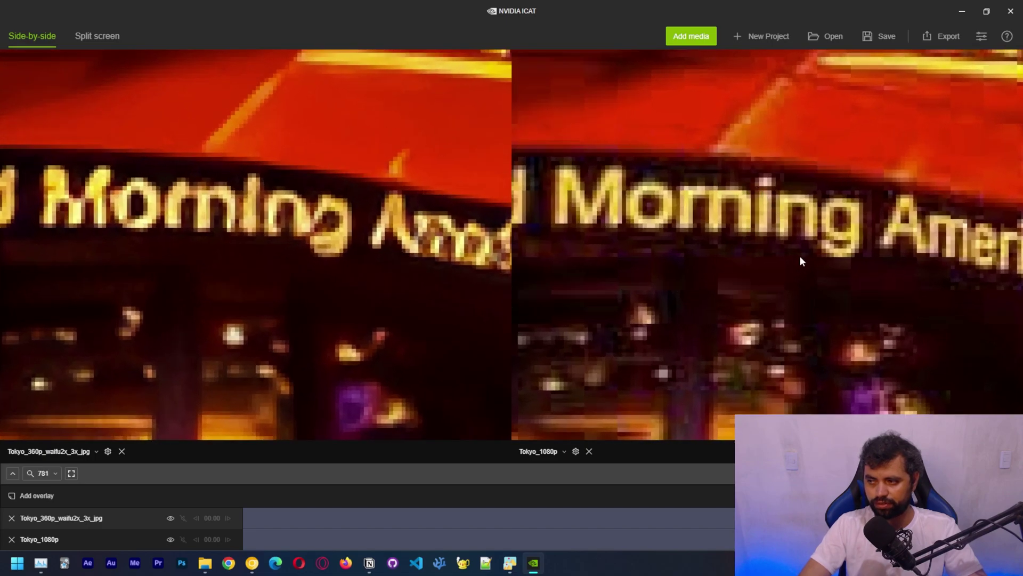
pyautogui.scroll(-6, 799, 259)
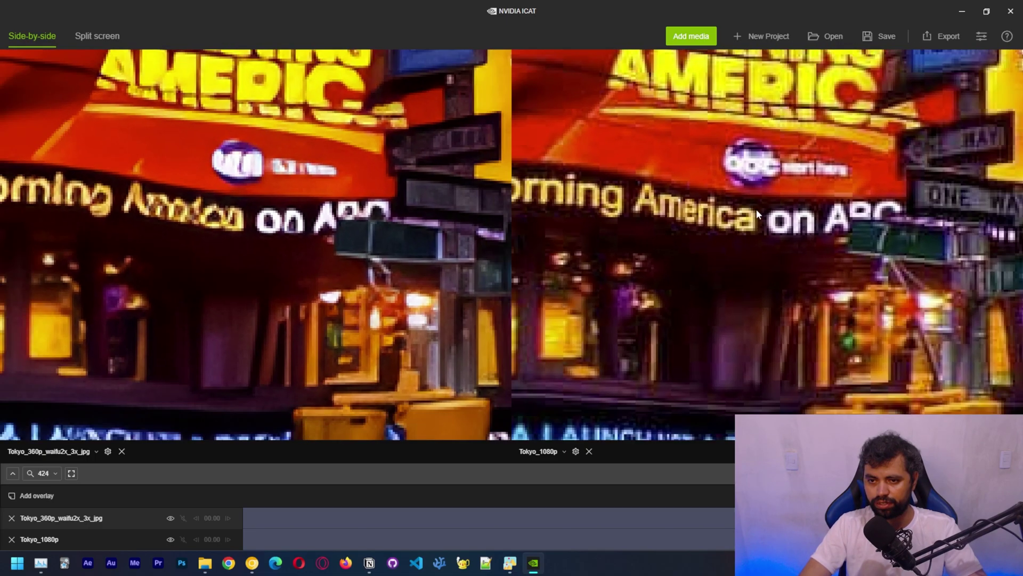
# Compare the pedestrian with the umbrella and the street bin's posters, keeping Tokyo_360p_waifu2x_3x_jpg as the first image
pyautogui.scroll(-2, 756, 209)
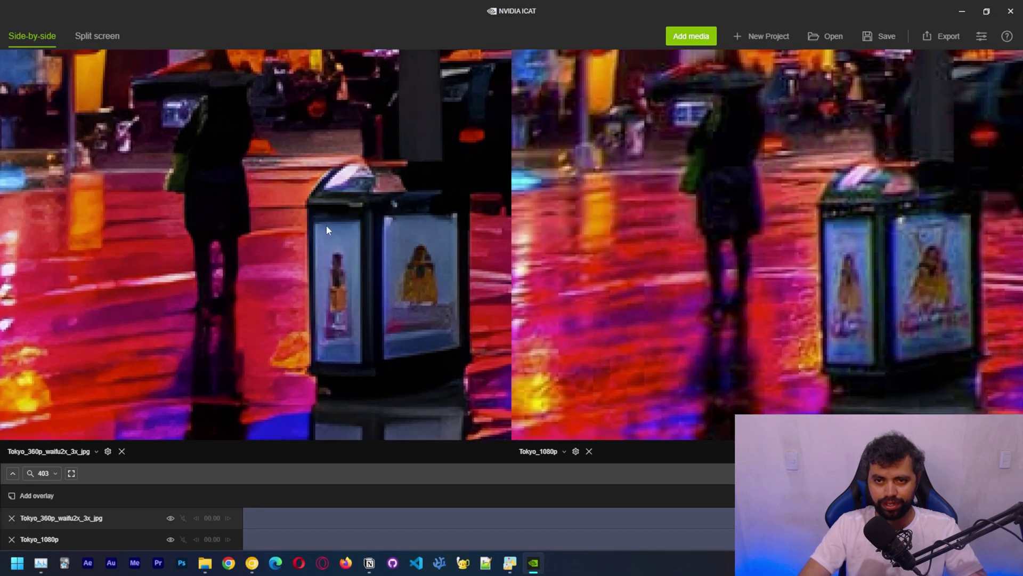
pyautogui.scroll(2, 336, 220)
pyautogui.click(71, 452)
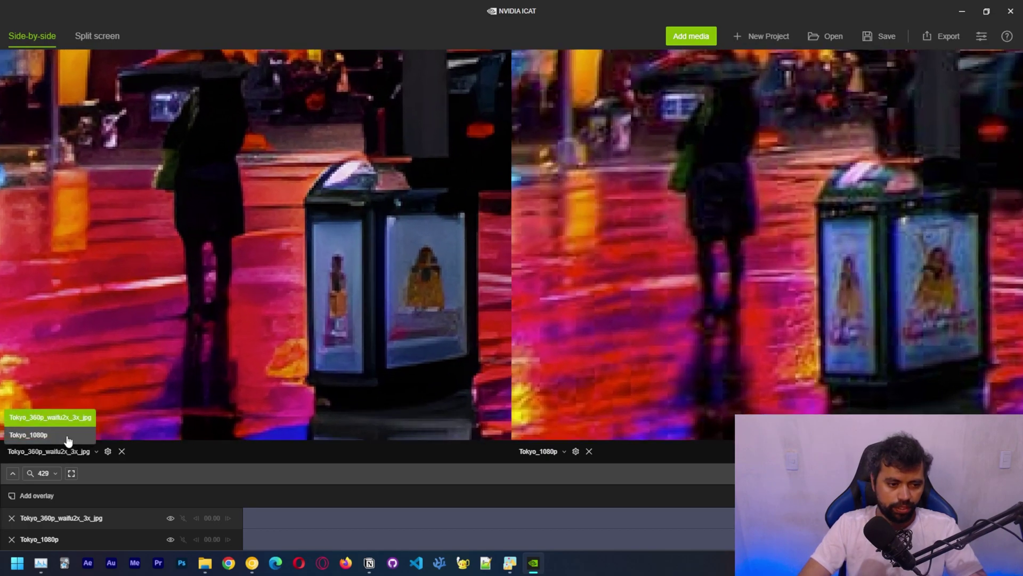
pyautogui.click(49, 418)
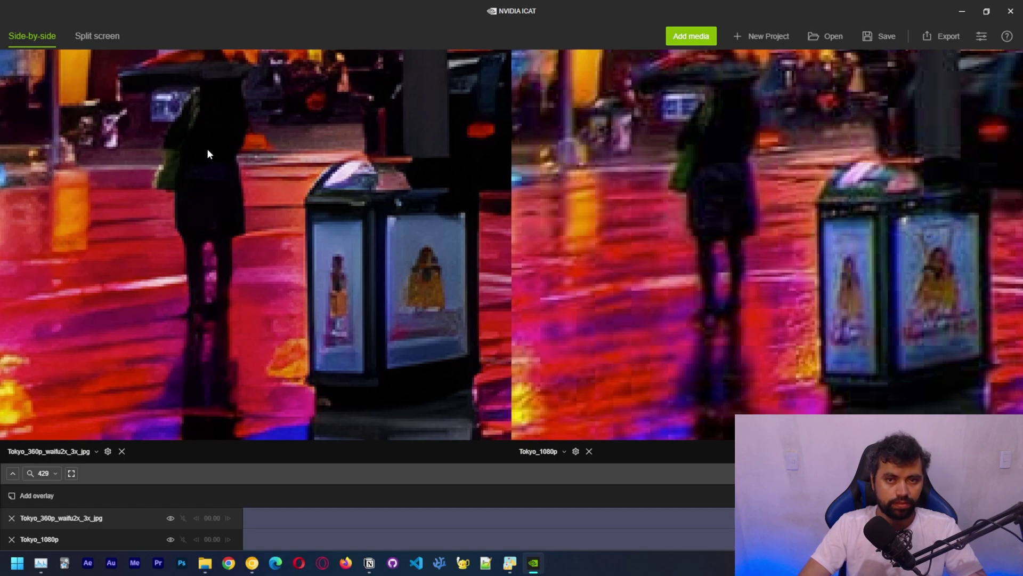
pyautogui.scroll(-5, 411, 212)
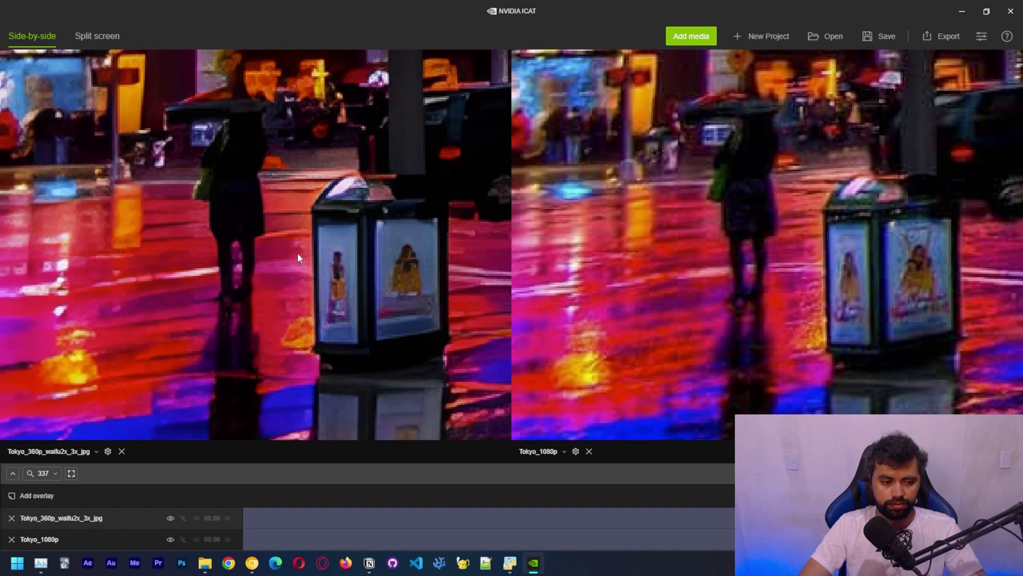
# Replace Tokyo_360p_waifu2x_3x_jpg with Tokyo_540p_waifu2x_2x_jpg as the media compared against Tokyo_1080p
pyautogui.click(12, 518)
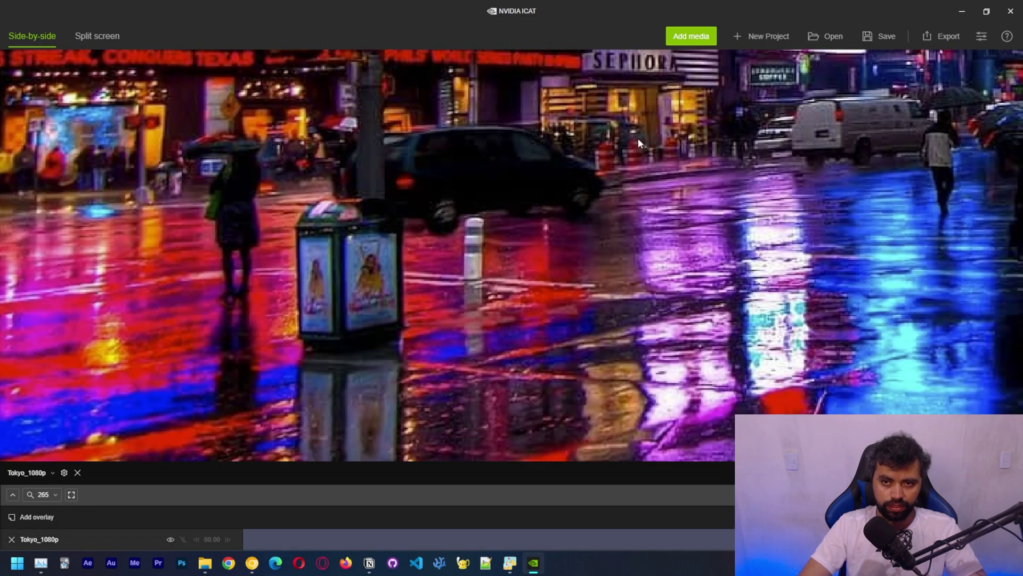
pyautogui.click(691, 35)
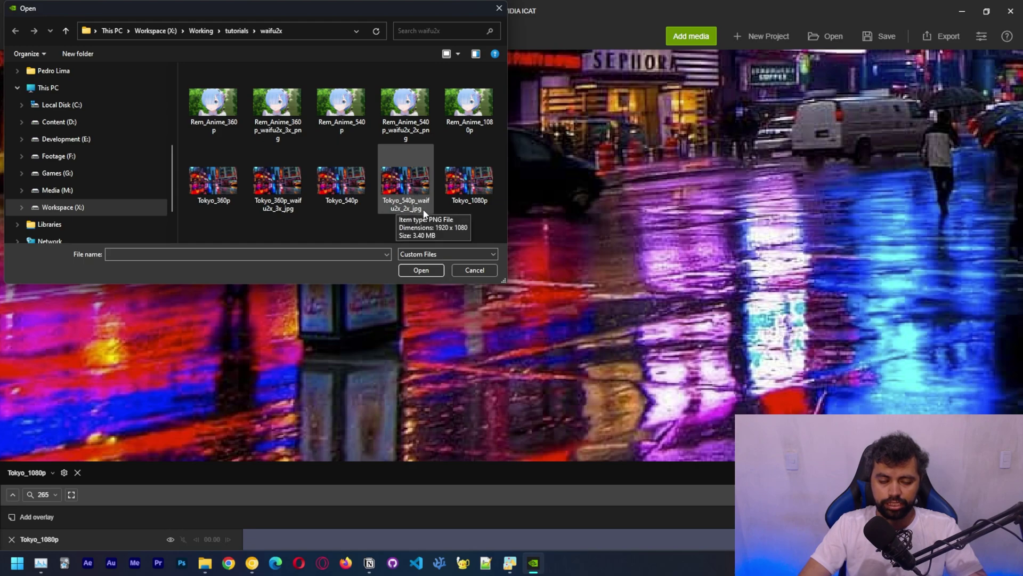
pyautogui.doubleClick(405, 185)
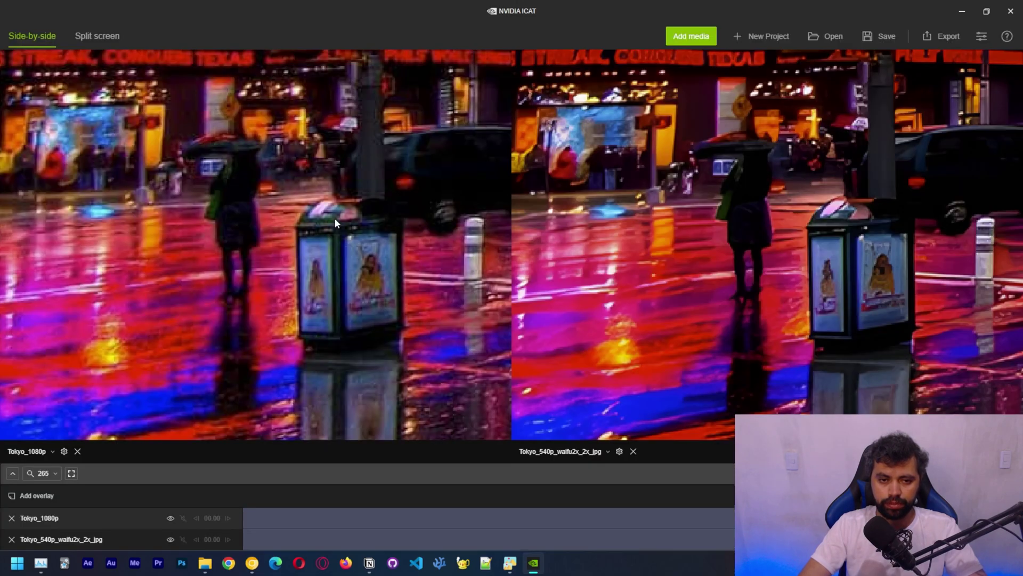
# Examine the wet street reflections, the pedestrian with the umbrella and the street bin in Tokyo_1080p and the 2x upscale
pyautogui.moveTo(114, 299); pyautogui.dragTo(307, 250)
pyautogui.scroll(2, 331, 332)
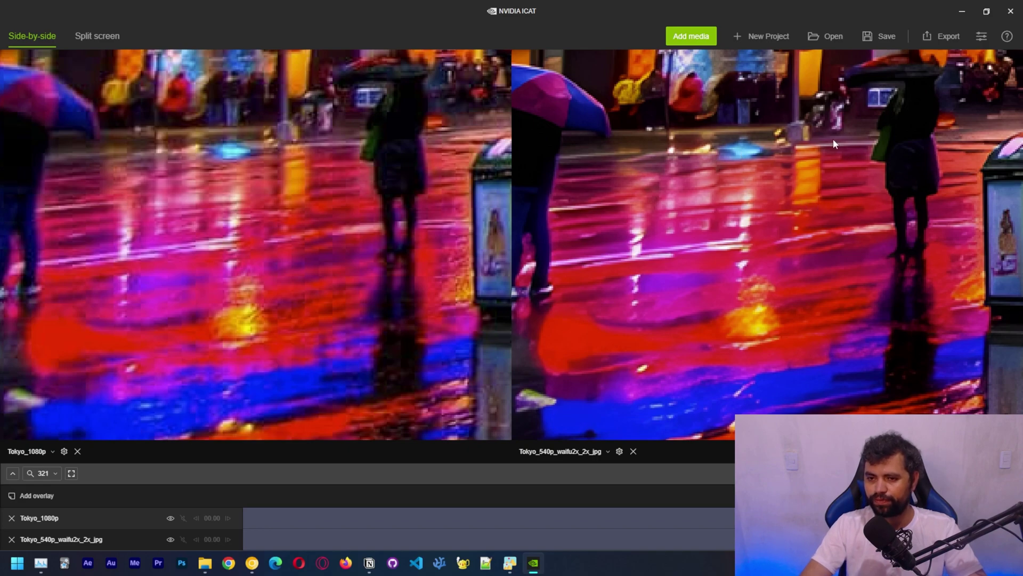
pyautogui.scroll(1, 841, 145)
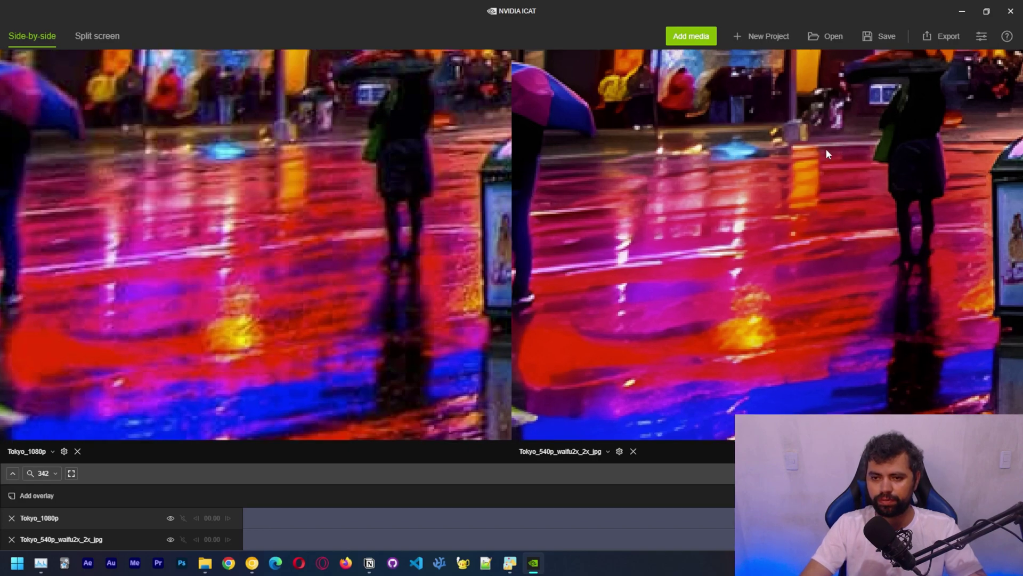
pyautogui.scroll(1, 800, 149)
pyautogui.moveTo(800, 150); pyautogui.dragTo(657, 266)
pyautogui.scroll(-3, 768, 221)
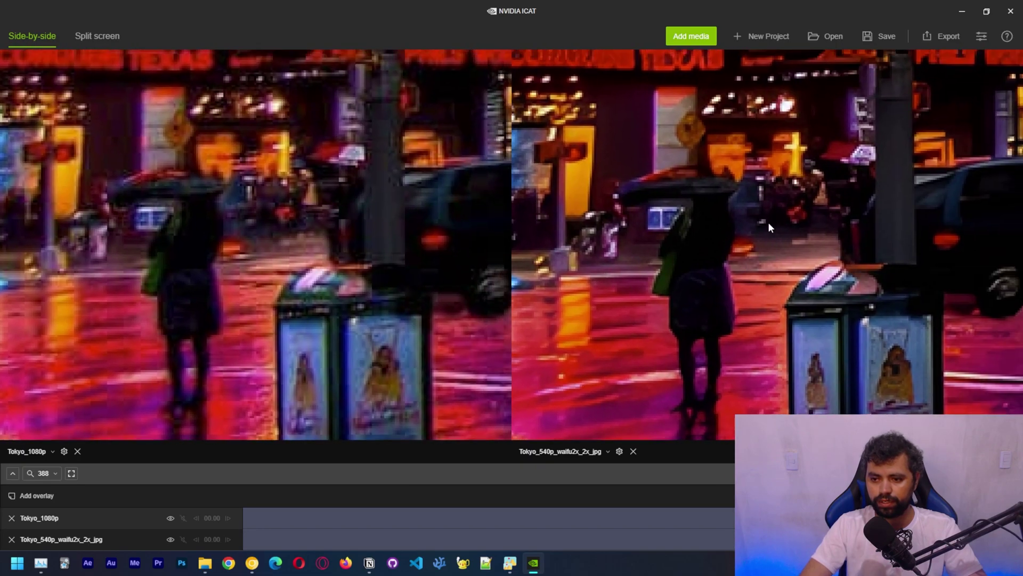
pyautogui.moveTo(783, 100); pyautogui.dragTo(714, 244)
pyautogui.moveTo(653, 223); pyautogui.dragTo(747, 256)
pyautogui.moveTo(613, 239); pyautogui.dragTo(788, 254)
# Compare the lettering of the Good Morning ticker in Tokyo_1080p and Tokyo_540p_waifu2x_2x_jpg at close range
pyautogui.scroll(3, 709, 245)
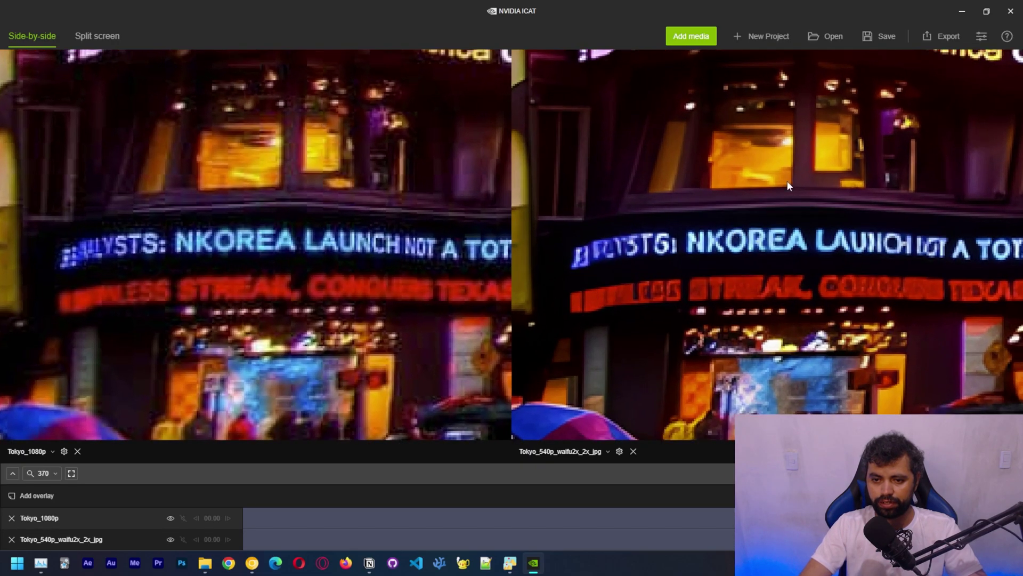
pyautogui.moveTo(728, 73); pyautogui.dragTo(721, 267)
pyautogui.scroll(3, 711, 247)
pyautogui.scroll(3, 788, 234)
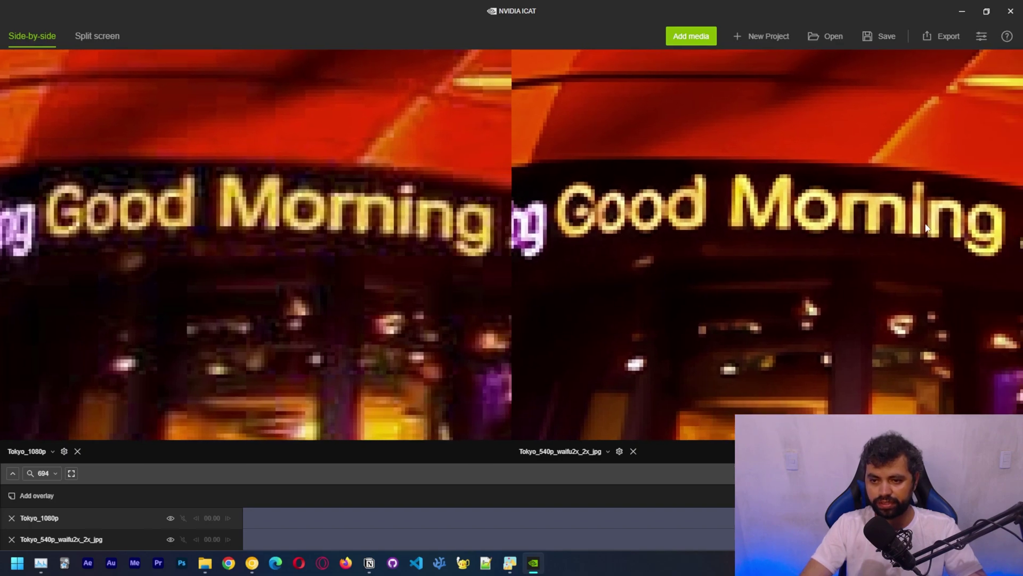
pyautogui.scroll(4, 765, 240)
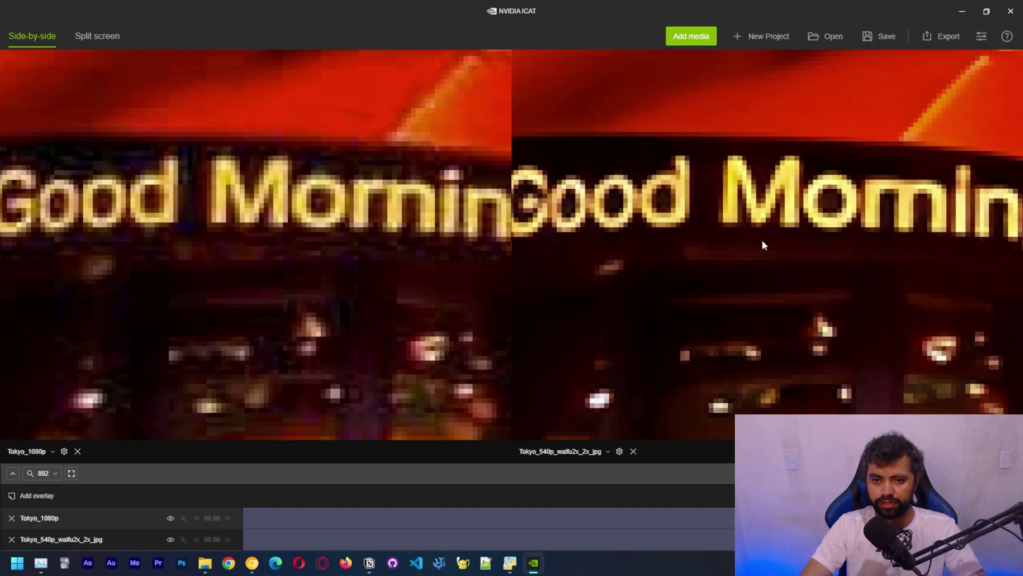
pyautogui.scroll(-8, 801, 250)
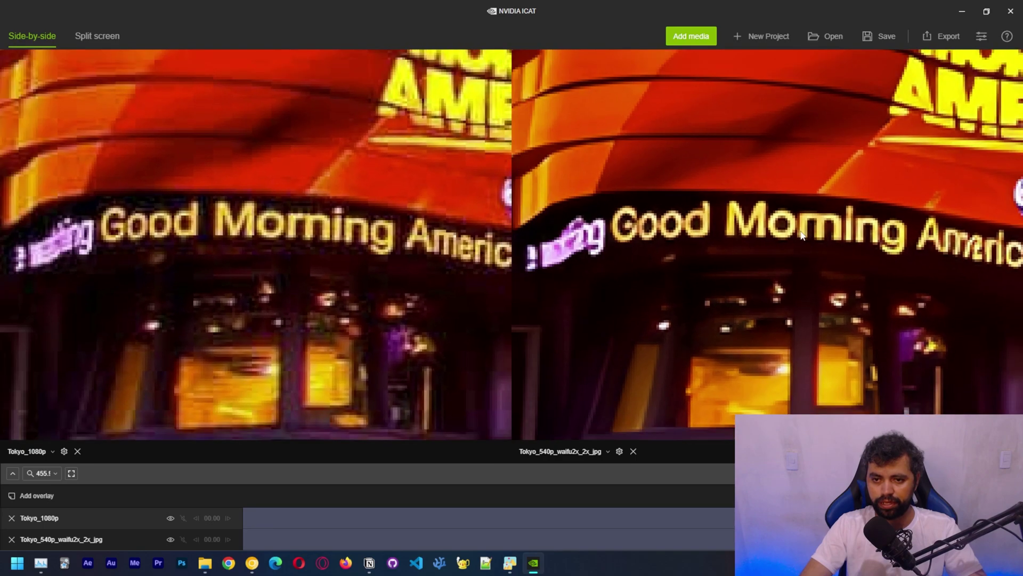
# Compare the large Good Morning America sign, the abc logo and the No Turns and One Way street signs in both images
pyautogui.moveTo(778, 172); pyautogui.dragTo(681, 354)
pyautogui.moveTo(901, 266); pyautogui.dragTo(719, 236)
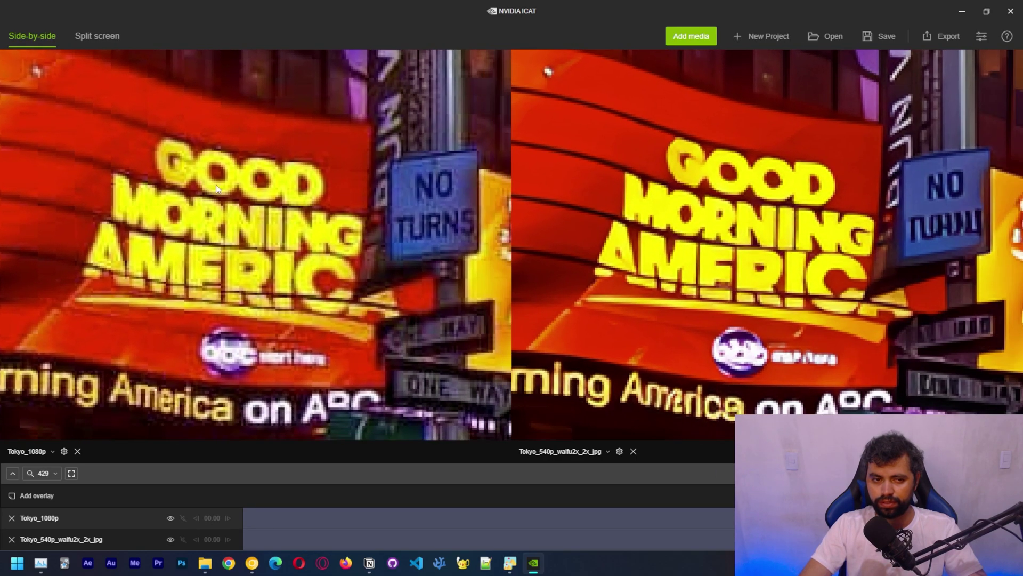
pyautogui.moveTo(762, 271); pyautogui.dragTo(724, 223)
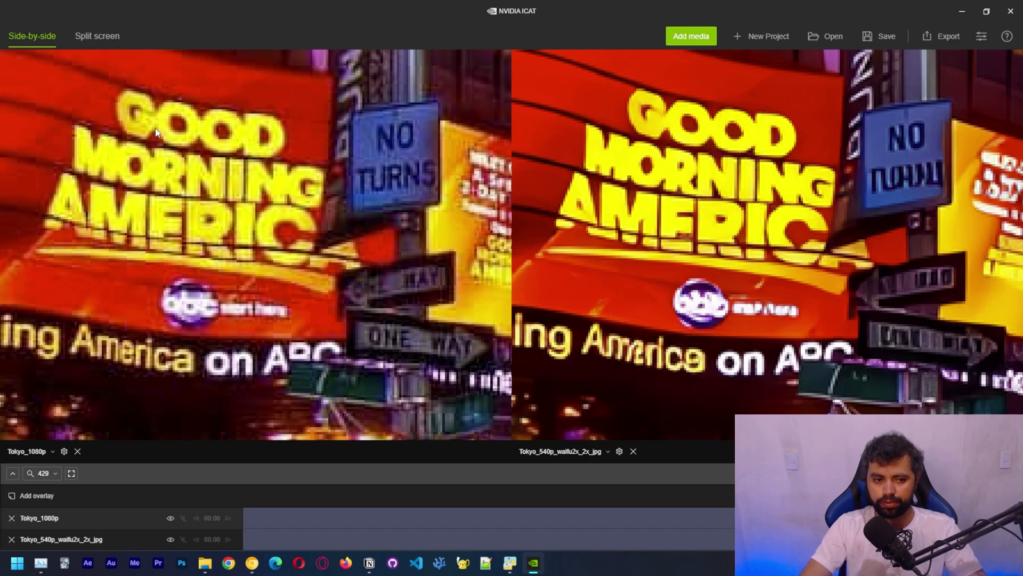
pyautogui.moveTo(302, 293); pyautogui.dragTo(345, 295)
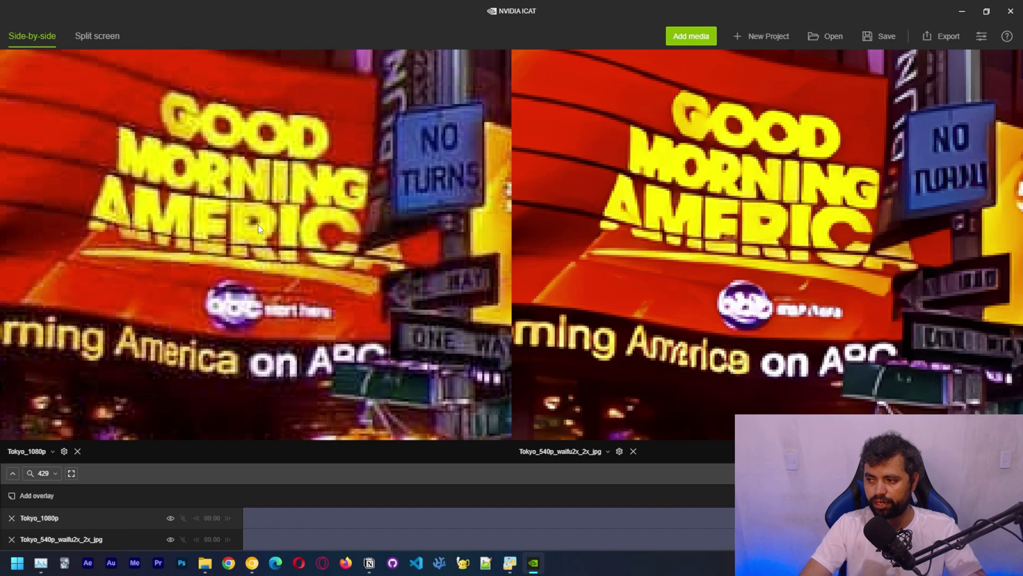
pyautogui.moveTo(183, 230); pyautogui.dragTo(216, 230)
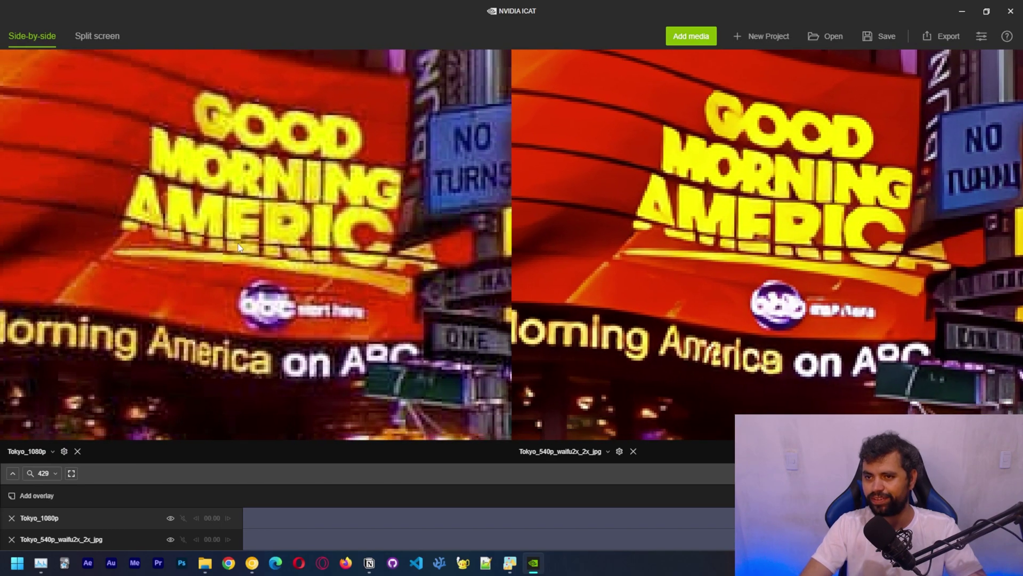
pyautogui.scroll(-2, 244, 220)
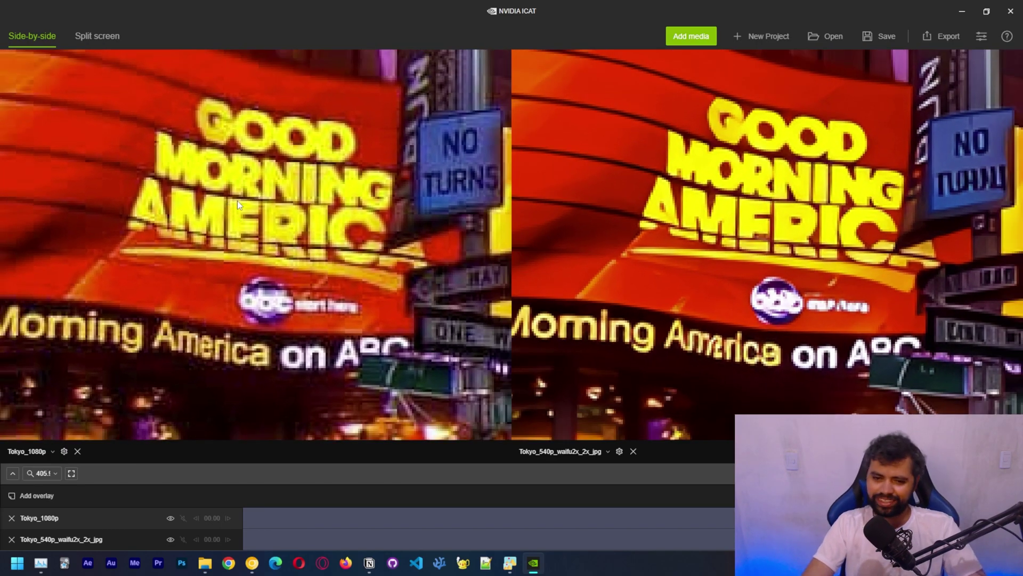
pyautogui.scroll(-3, 238, 200)
pyautogui.scroll(4, 312, 226)
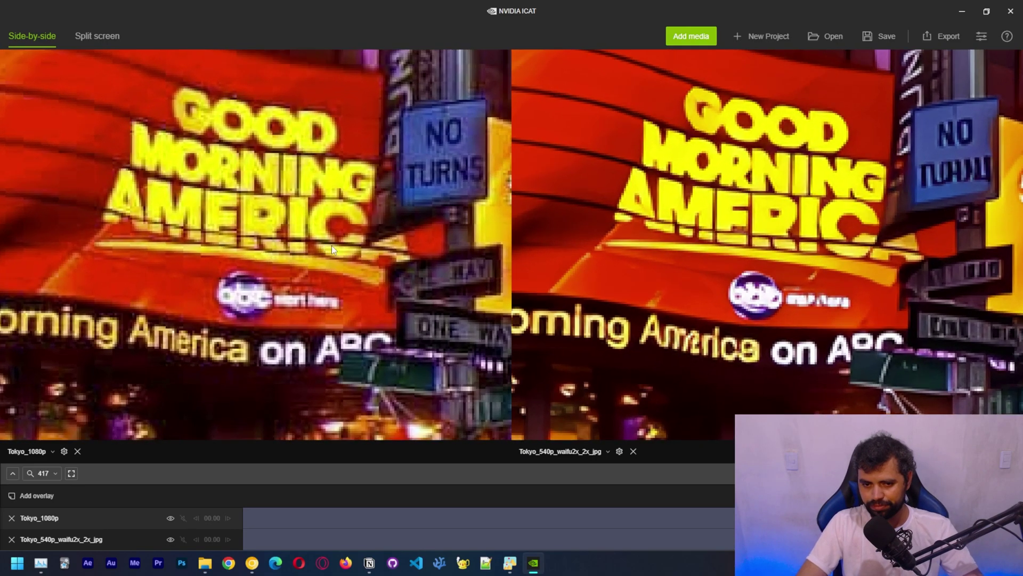
pyautogui.scroll(-2, 336, 251)
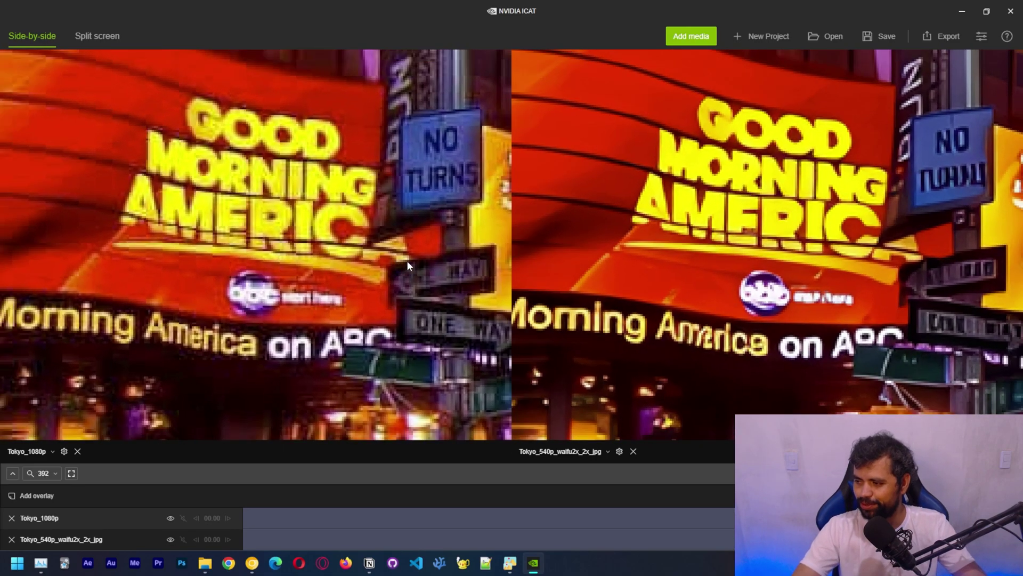